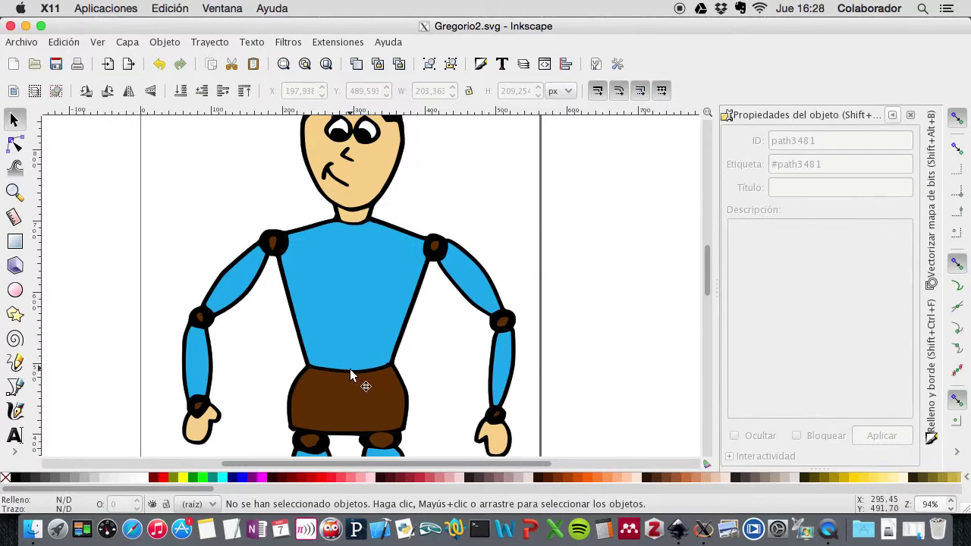
Step: Draw a circle about 29 px wide at the upper centre of the character's blue torso
scroll(349, 370, "down", 8)
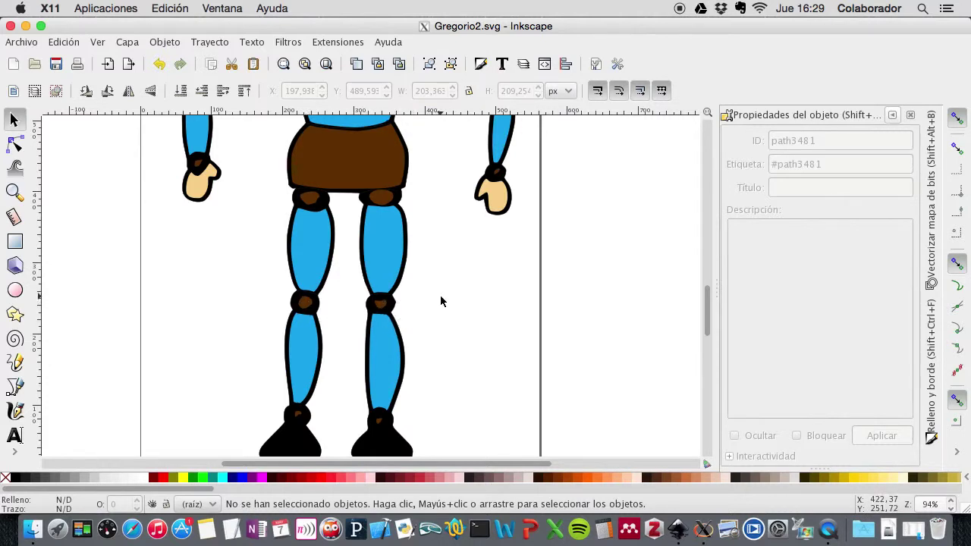
scroll(441, 301, "up", 9)
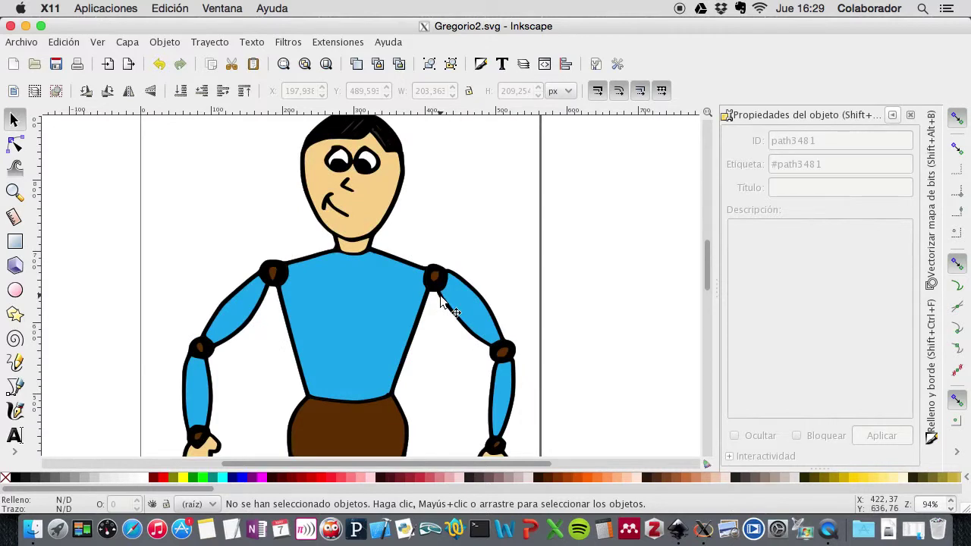
scroll(441, 301, "down", 2)
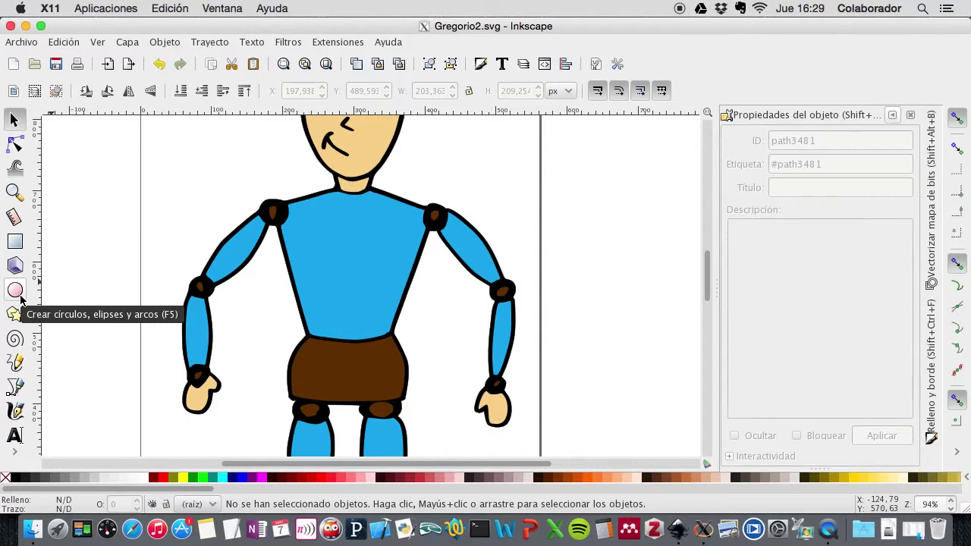
left_click(19, 297)
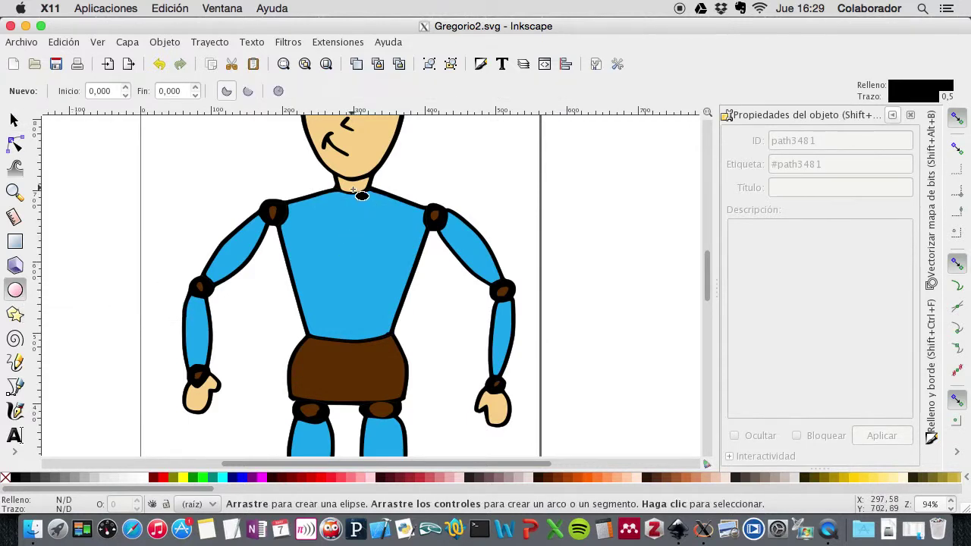
left_click_drag(345, 216, 367, 236)
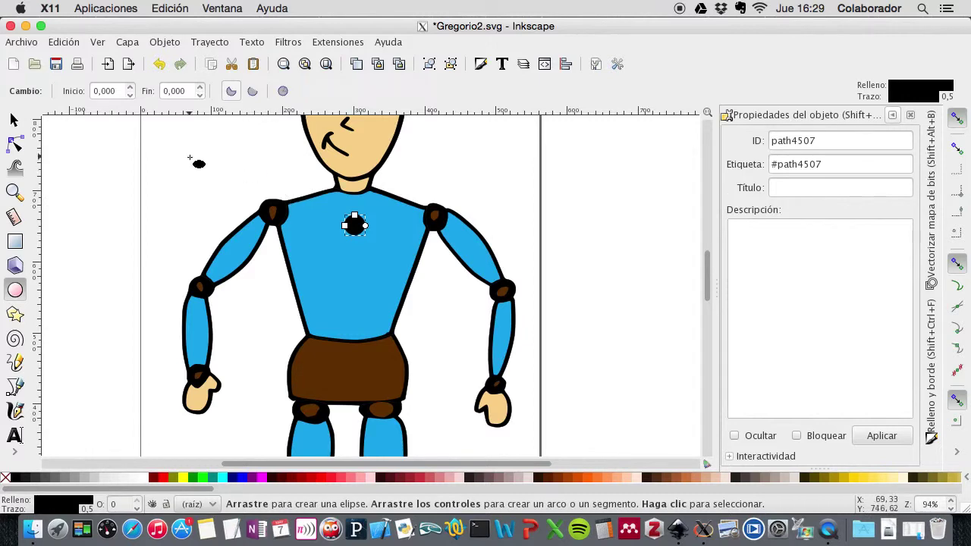
Step: Open the XML editor and widen its dock so the node names are easier to read
left_click(64, 42)
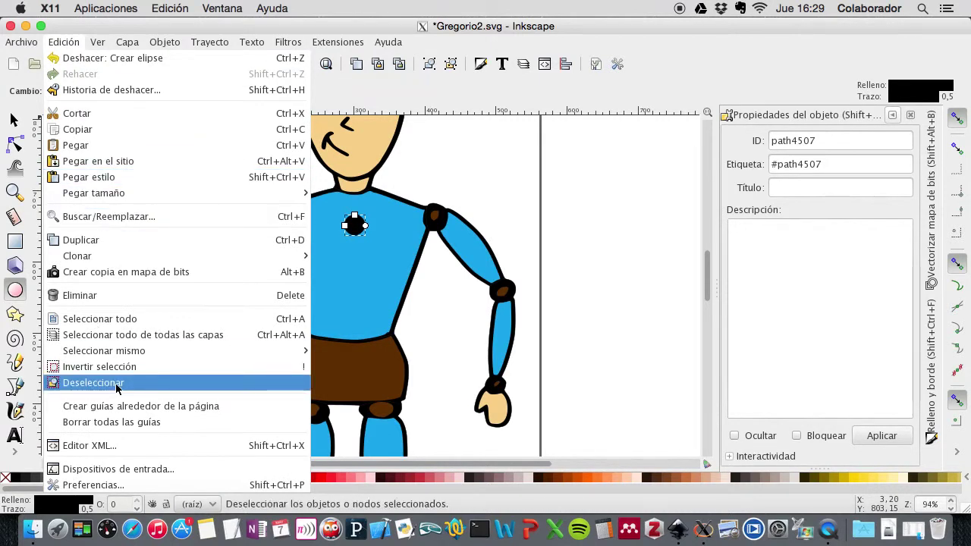
left_click(101, 451)
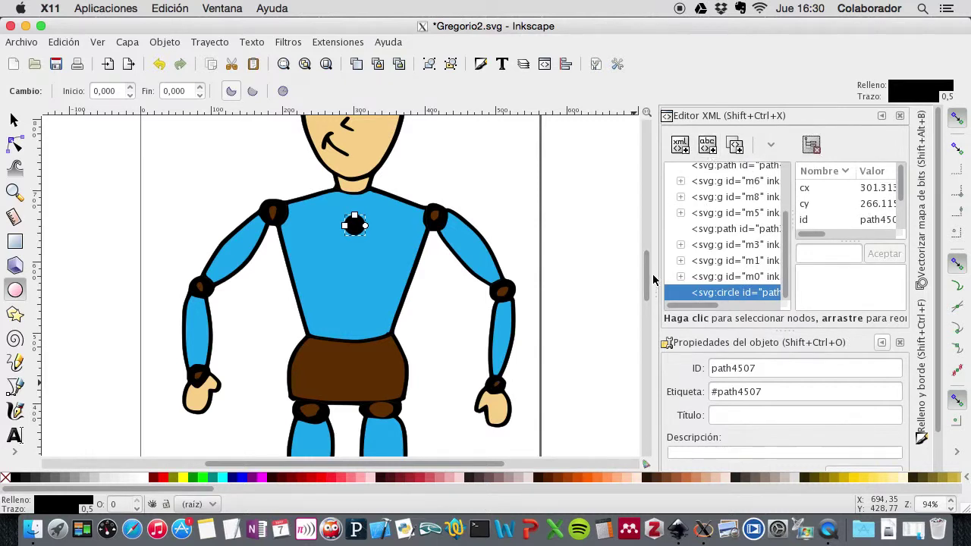
left_click_drag(656, 277, 578, 279)
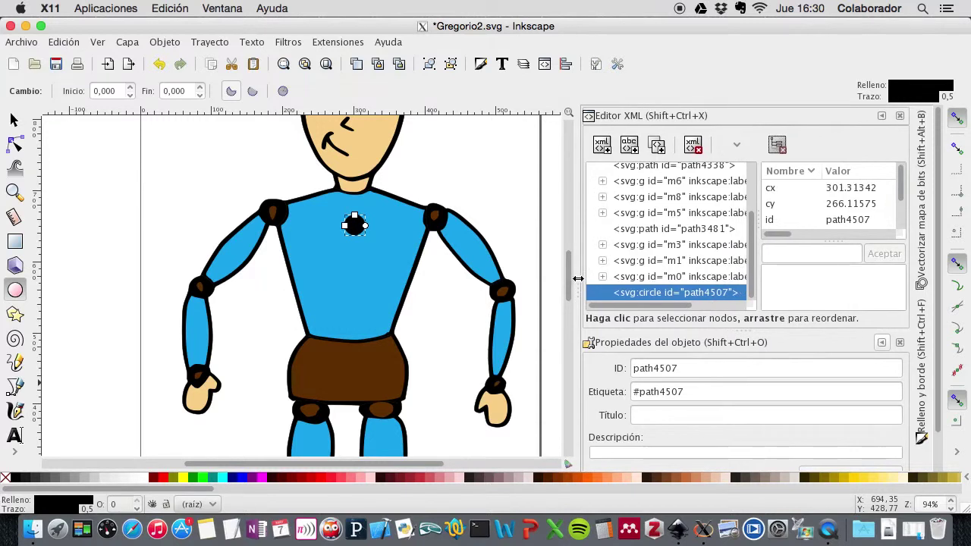
left_click_drag(621, 306, 634, 308)
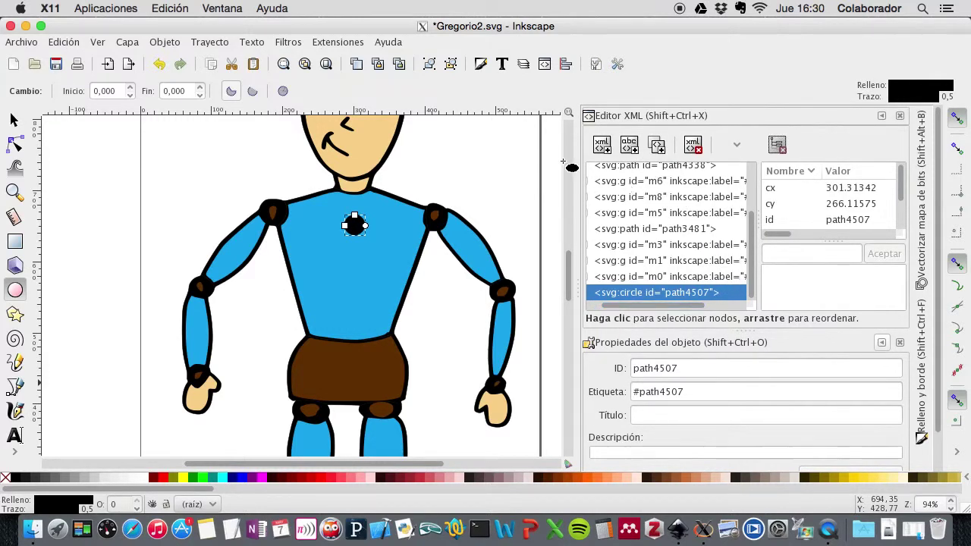
Step: Examine which body parts groups m6, m8 and m5 represent and the nodes nested inside m5 and m8
left_click(662, 185)
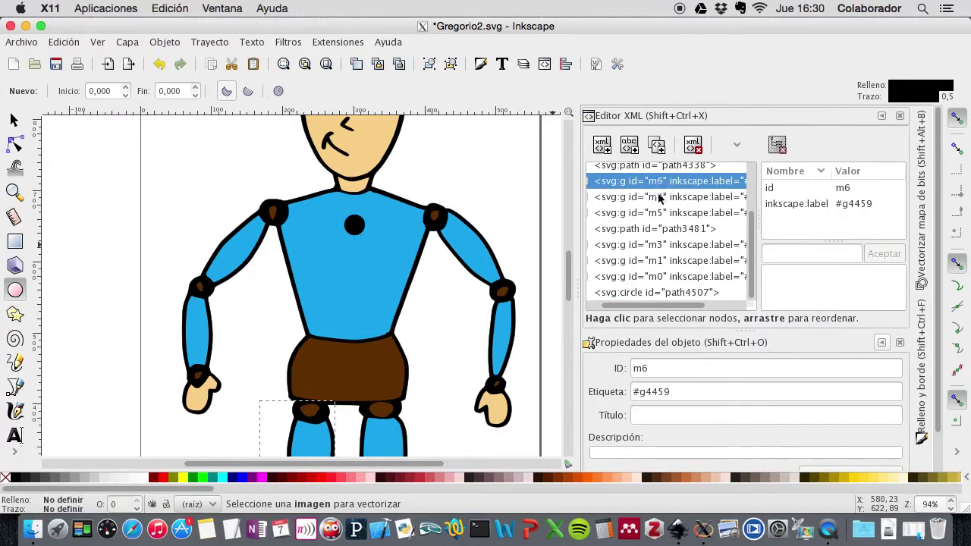
left_click(662, 198)
left_click(665, 216)
left_click_drag(745, 241, 757, 183)
scroll(683, 250, "down", 2)
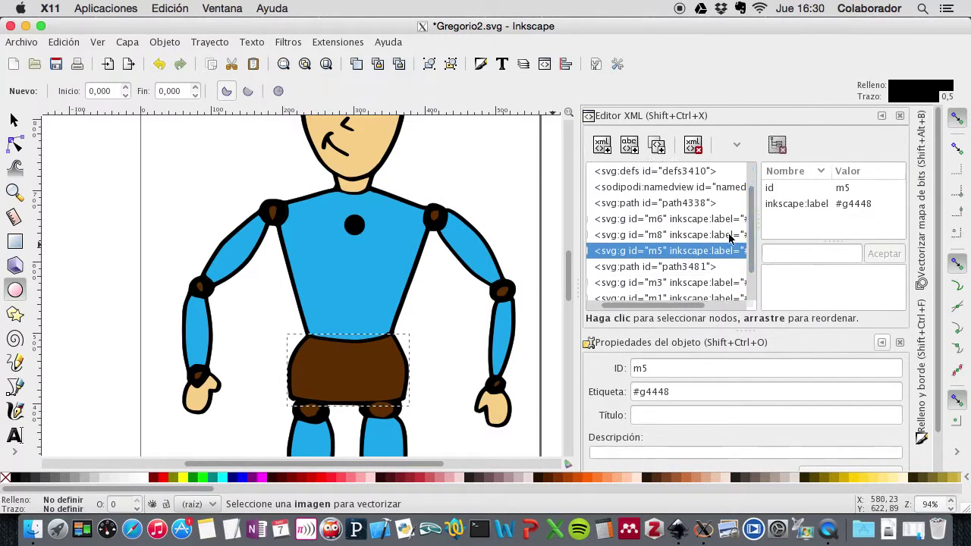
left_click_drag(676, 306, 648, 305)
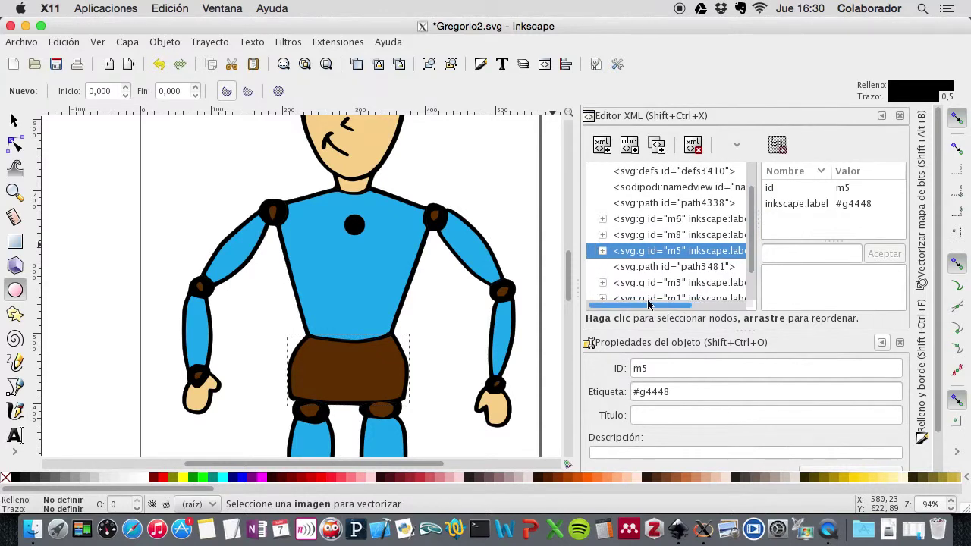
left_click(604, 254)
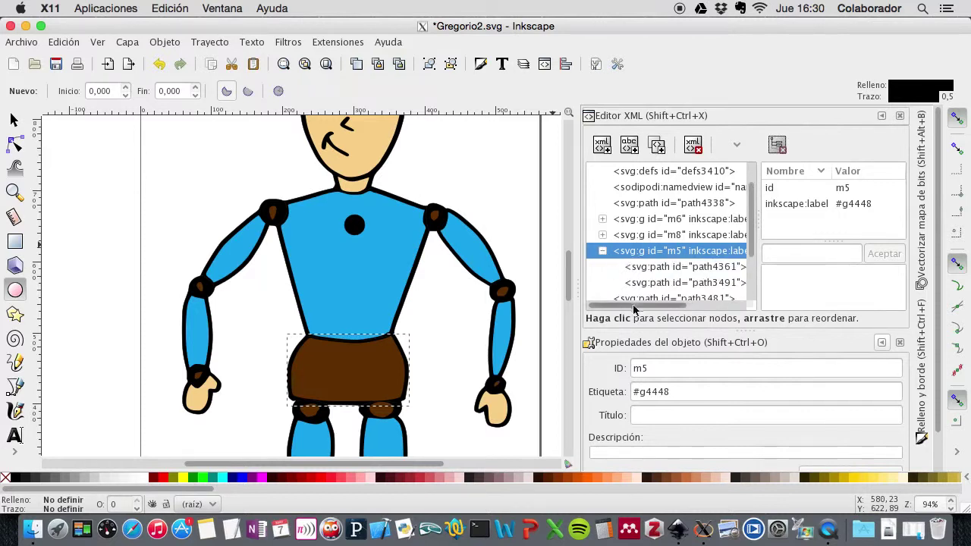
mouse_move(643, 309)
left_mouse_down()
mouse_move(674, 309)
mouse_move(642, 309)
left_mouse_up()
left_click(589, 251)
left_click(590, 235)
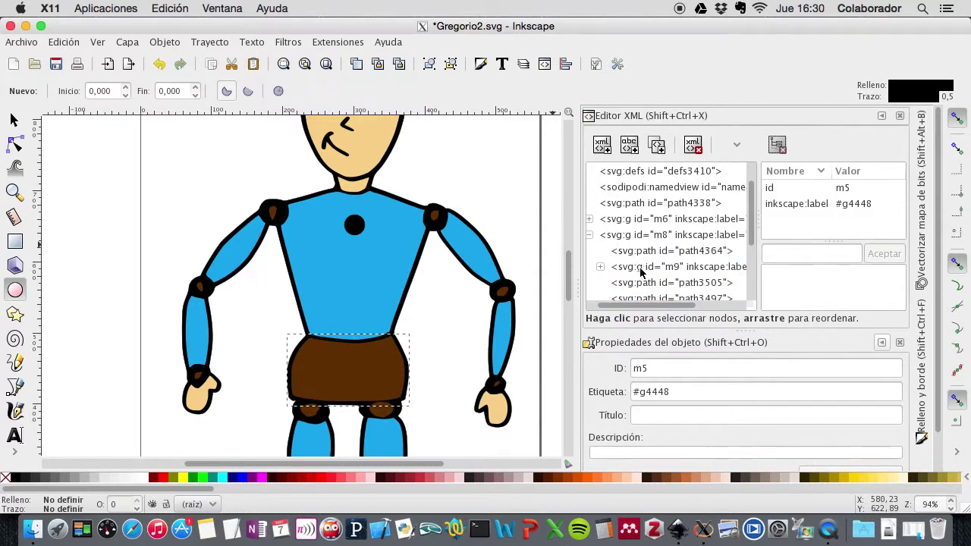
scroll(641, 273, "right", 2)
scroll(638, 303, "left", 2)
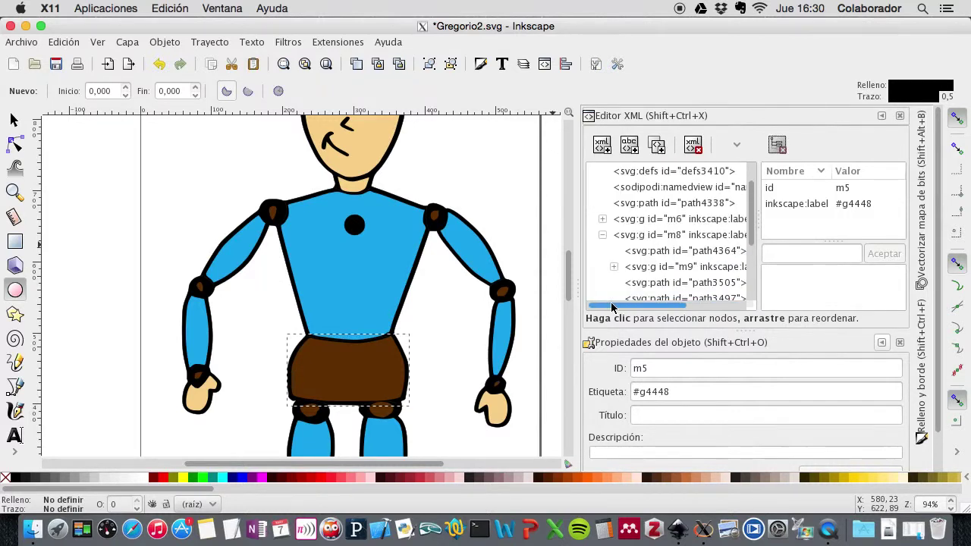
left_click(603, 235)
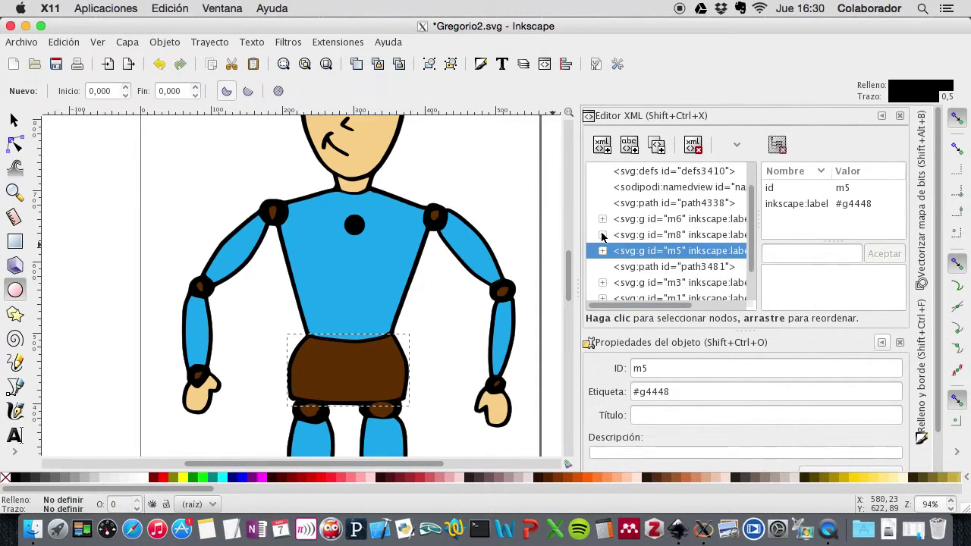
Step: Examine the nodes nested in groups m1 and m0, including the labels of the head's parts
left_click(602, 298)
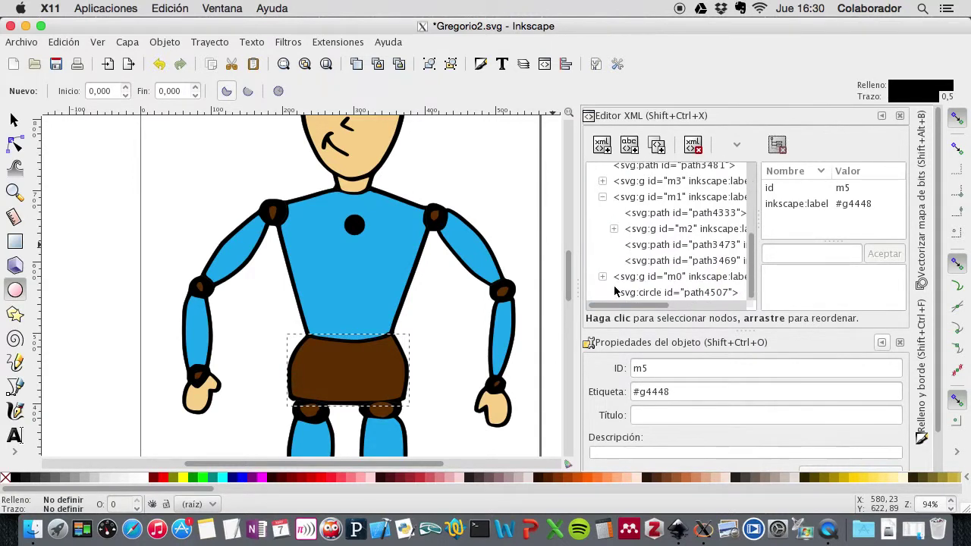
left_click(603, 197)
left_click(603, 276)
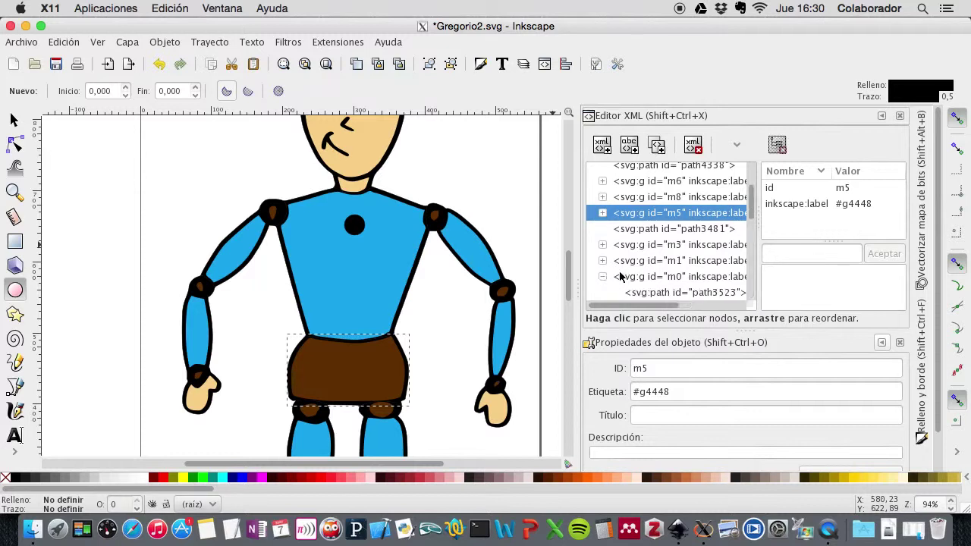
left_click_drag(624, 303, 691, 304)
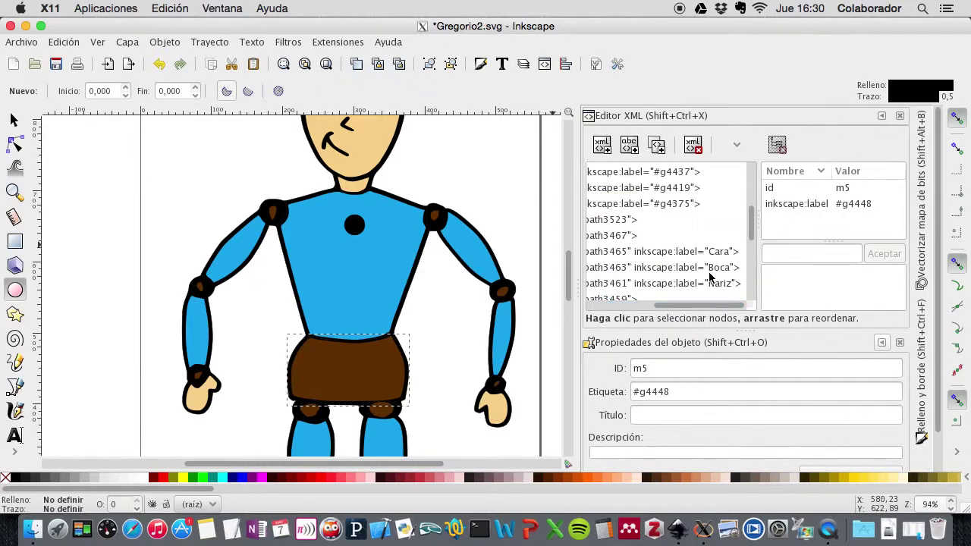
left_click_drag(714, 305, 649, 305)
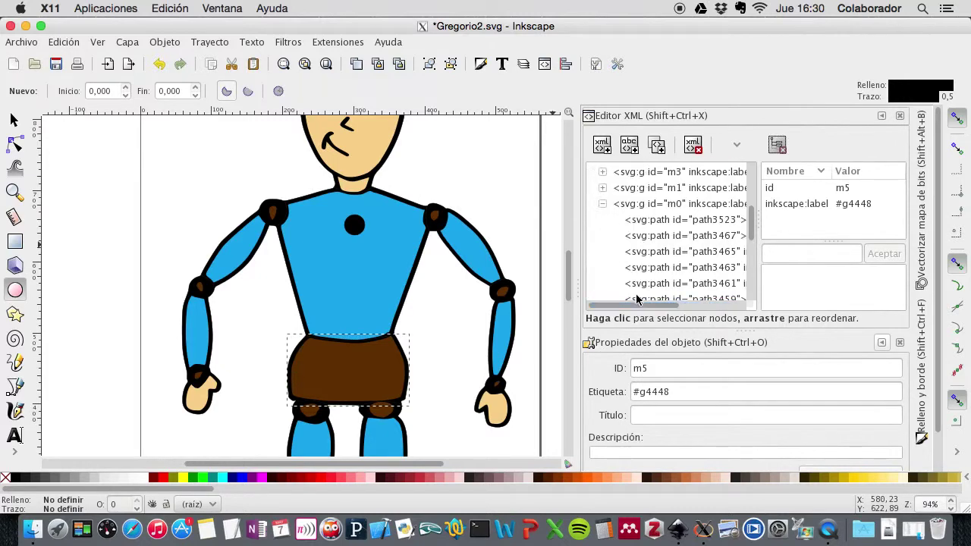
left_click(605, 205)
Step: Select the circle's node in the XML tree and minimize the object properties to give the XML editor full height
left_click(504, 198)
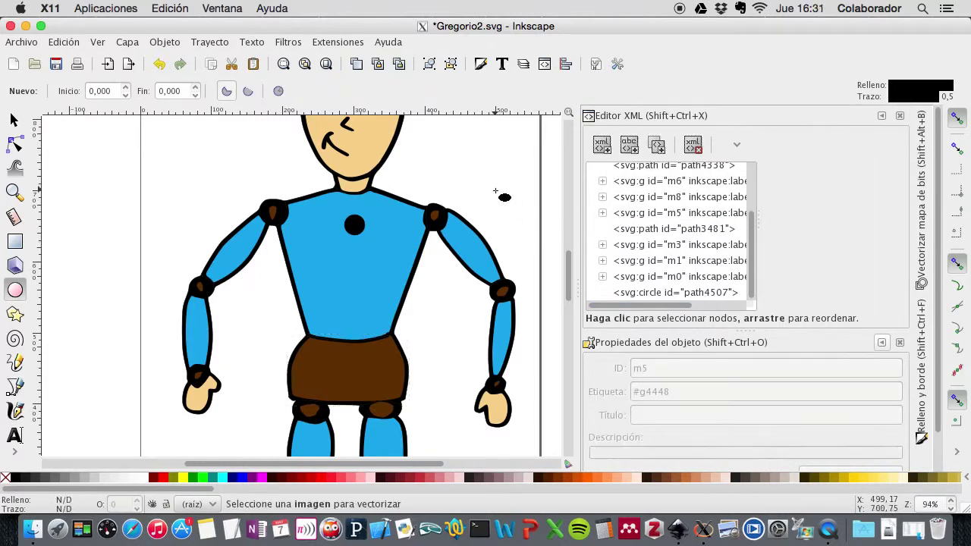
left_click(15, 121)
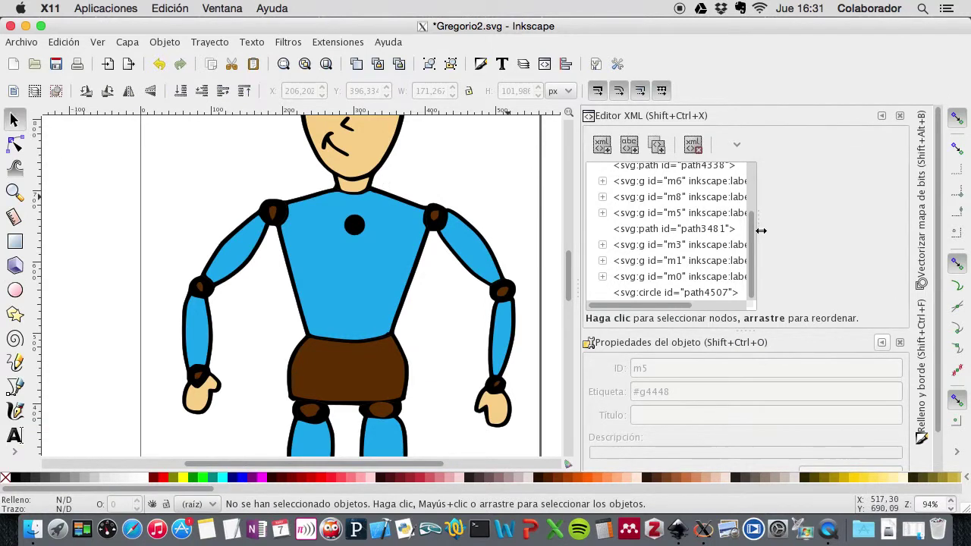
left_click(716, 294)
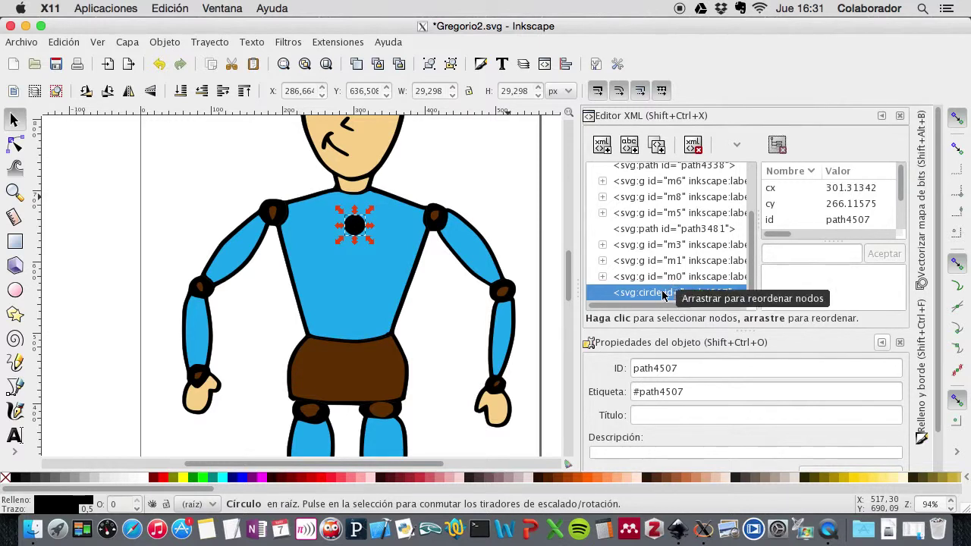
mouse_move(755, 272)
left_mouse_down()
mouse_move(752, 209)
mouse_move(751, 287)
left_mouse_up()
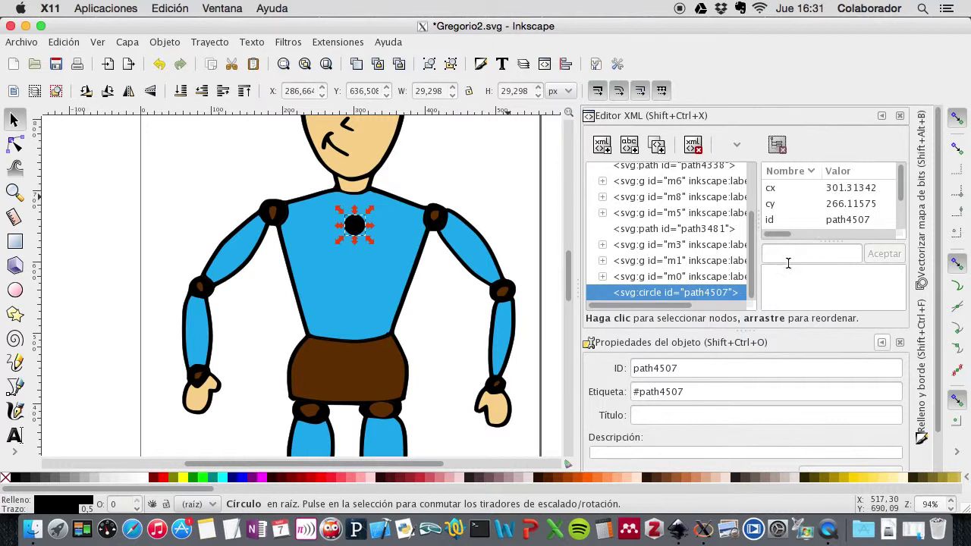
mouse_move(902, 192)
left_mouse_down()
mouse_move(903, 223)
mouse_move(905, 182)
left_mouse_up()
mouse_move(901, 188)
left_mouse_down()
mouse_move(902, 203)
mouse_move(899, 189)
left_mouse_up()
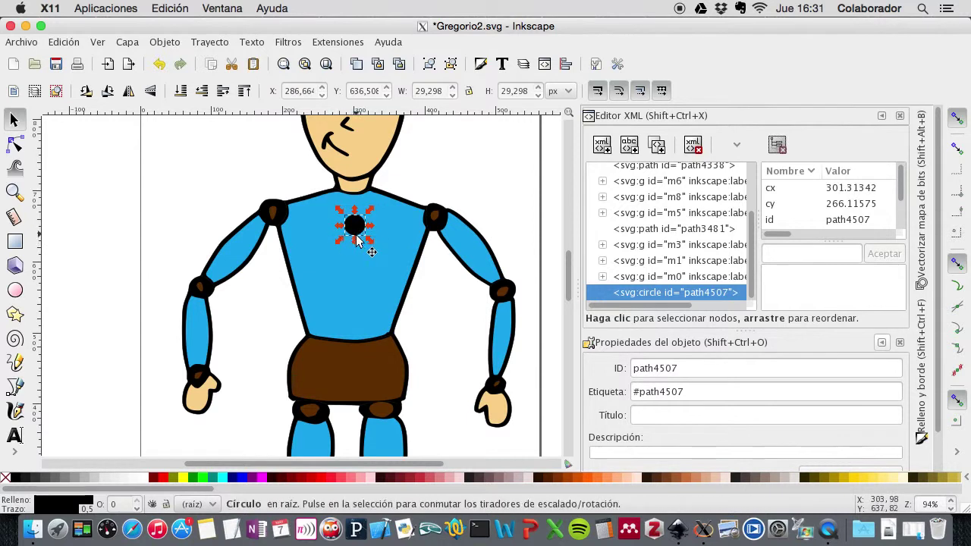
left_click(884, 343)
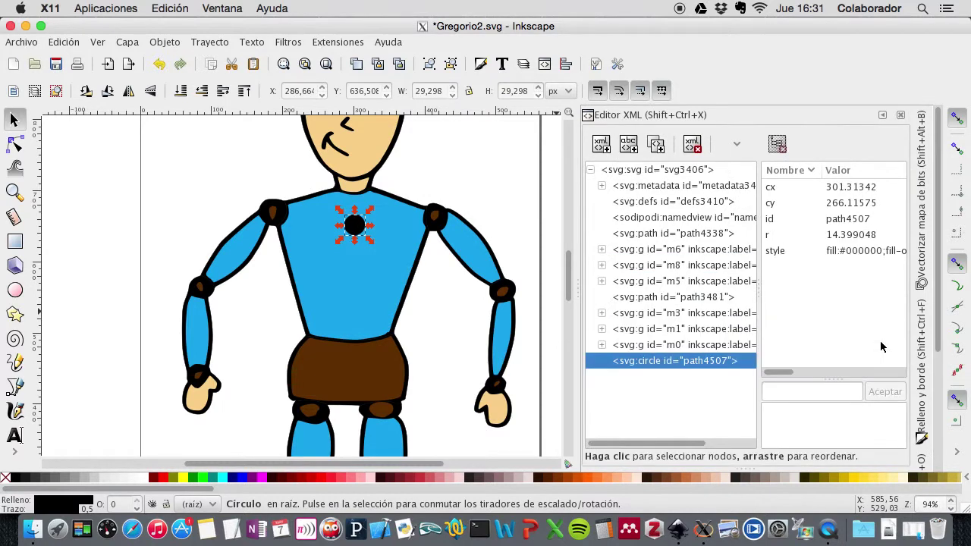
Step: Inspect the circle's style, id and r attributes in the XML editor
left_click(776, 254)
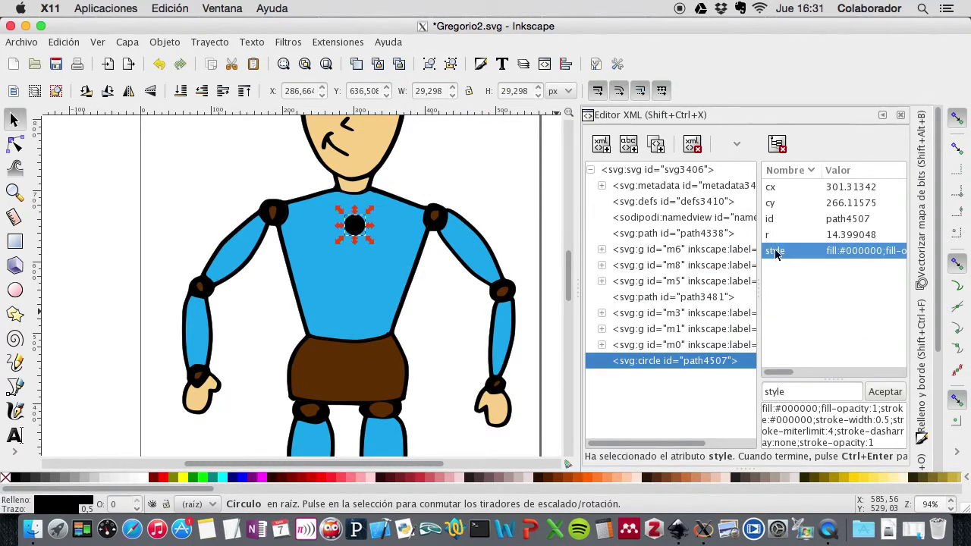
left_click(774, 222)
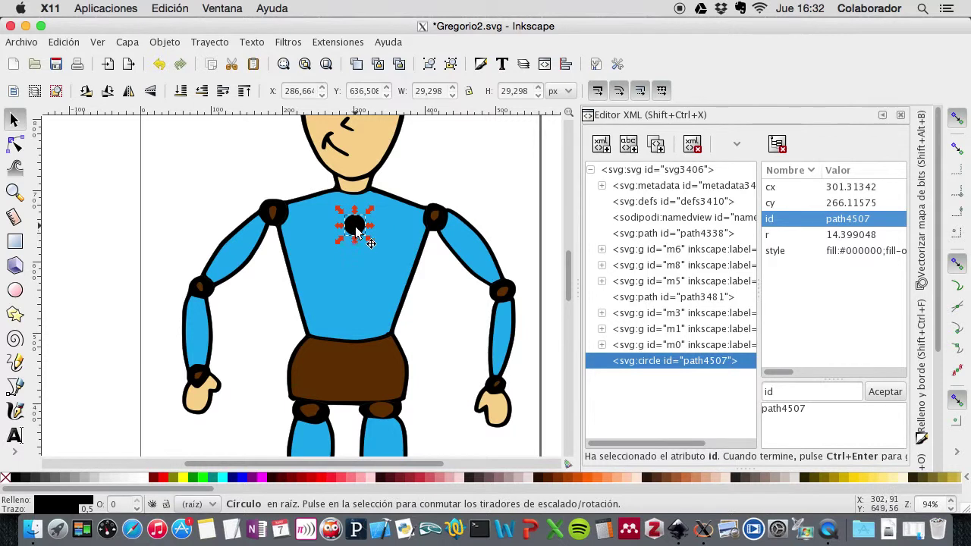
left_click(843, 252)
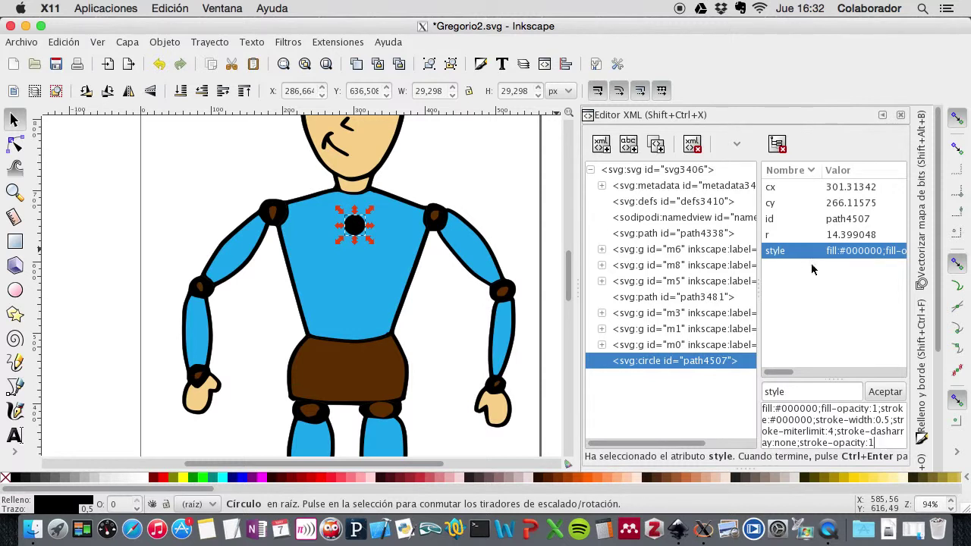
left_click(846, 236)
Step: Replace the circle's entire style attribute value with fill:orange and apply the change
left_click(836, 252)
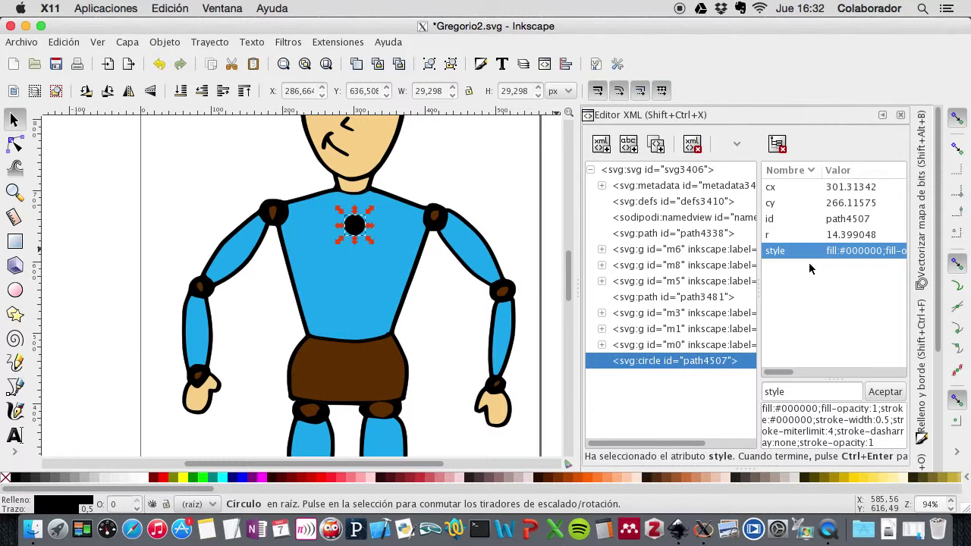
left_click_drag(881, 445, 778, 410)
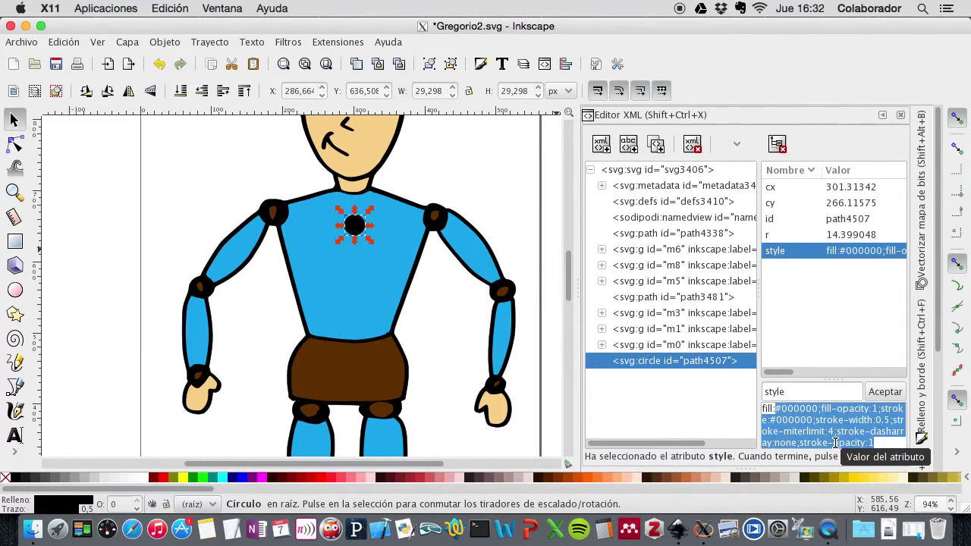
key("BackSpace")
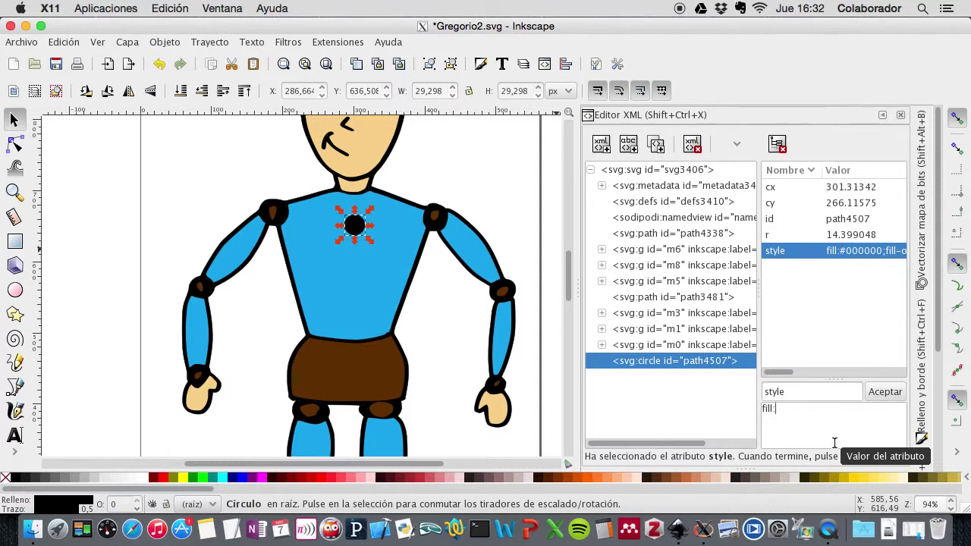
key("shift+Left")
key("shift+Left")
key("shift+Left")
key("shift+Left")
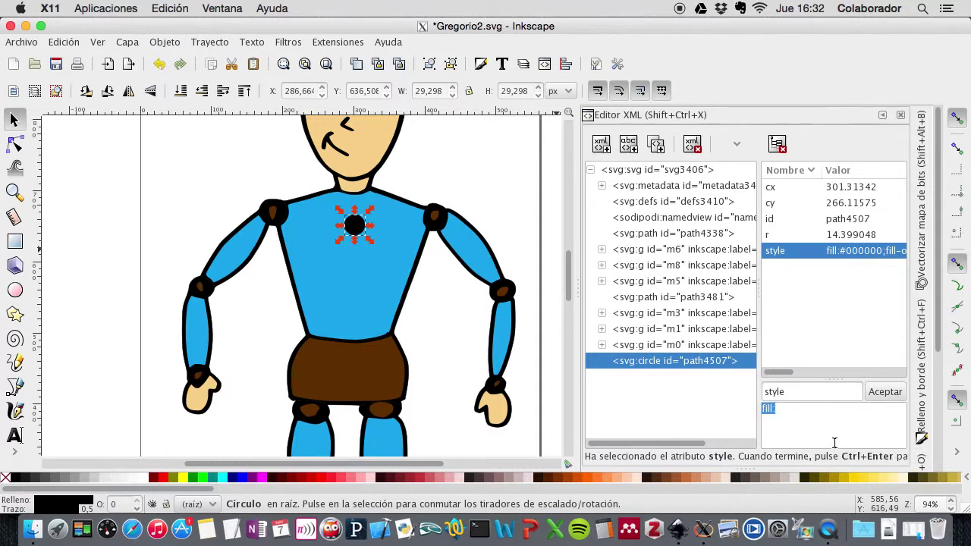
key("Right")
type("orange")
key("shift+Left")
key("shift+Left")
key("shift+Left")
key("shift+Left")
key("shift+Left")
key("shift+Left")
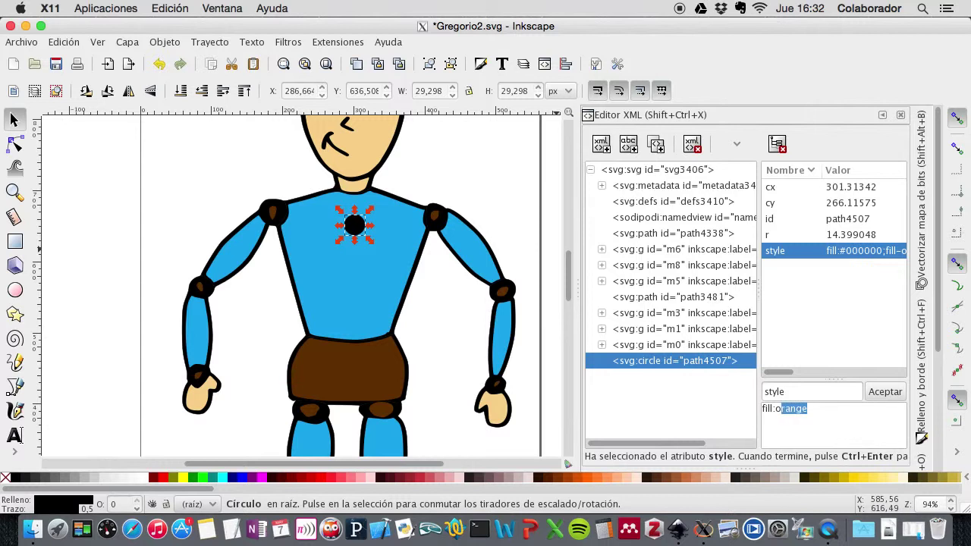
key("Left")
left_click(885, 393)
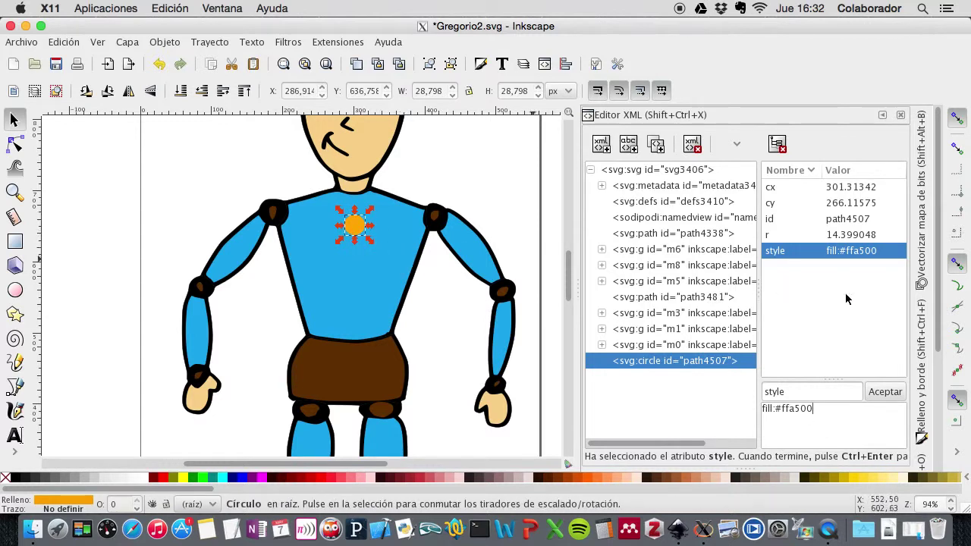
Step: Set the chest circle's r attribute to 10 in the XML editor
left_click(849, 237)
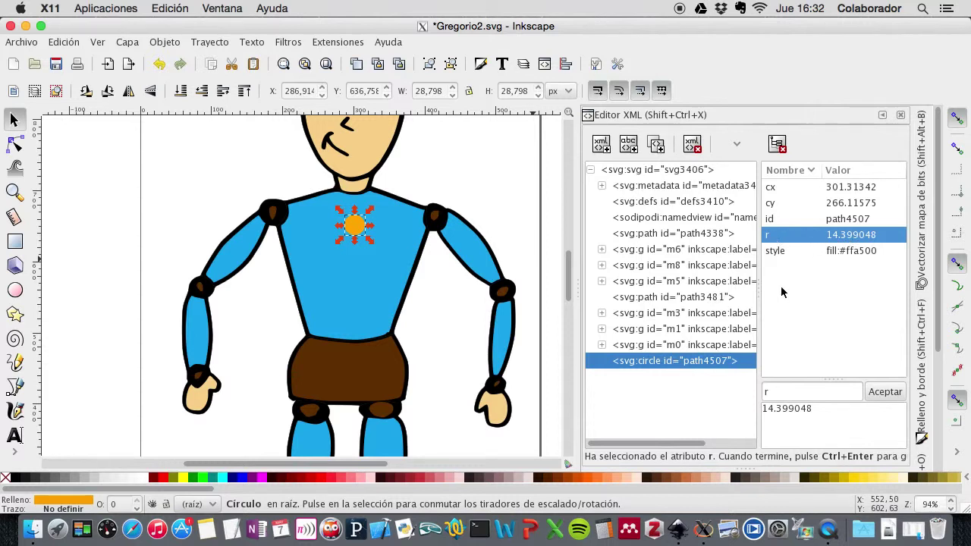
left_click_drag(818, 408, 763, 409)
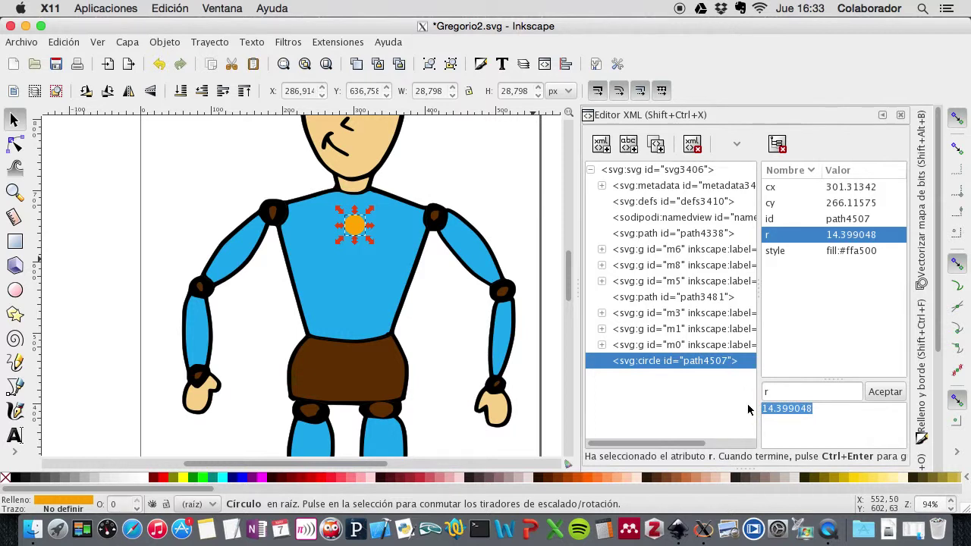
type("10")
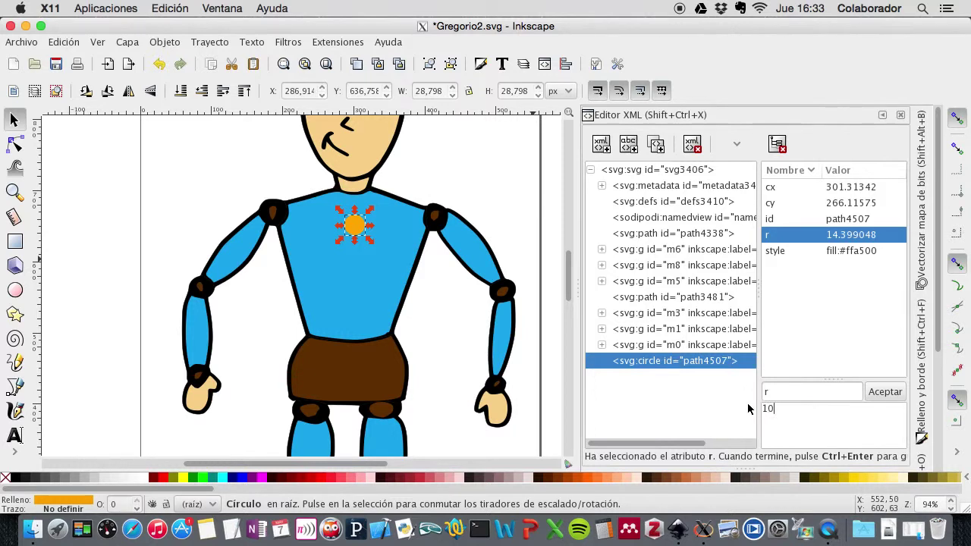
left_click(887, 393)
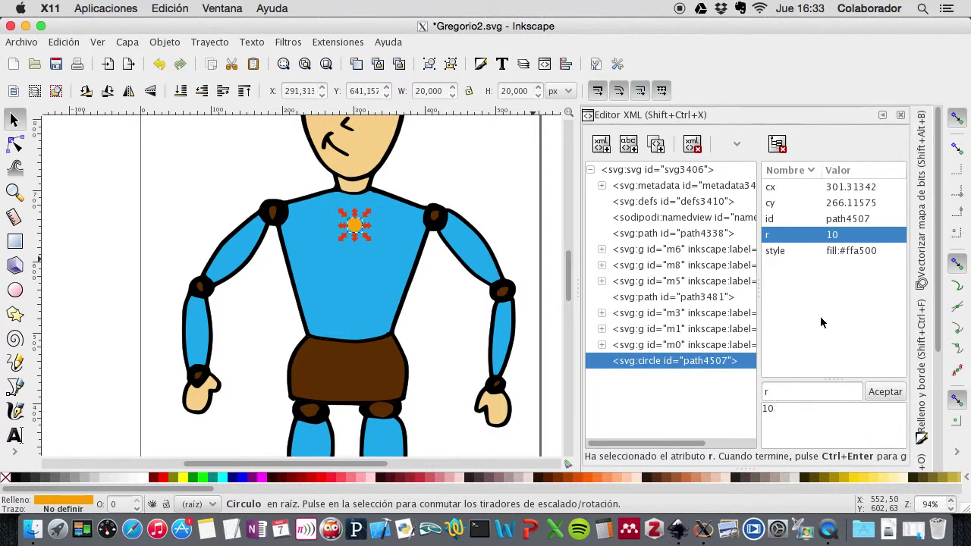
Step: Change the chest circle's id attribute to pivot_m0
left_click(835, 220)
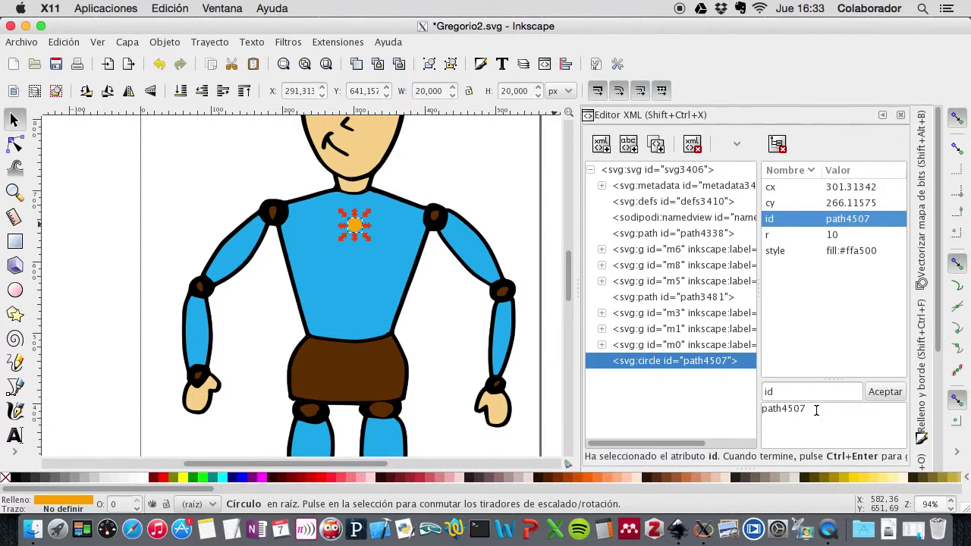
left_click_drag(817, 410, 746, 410)
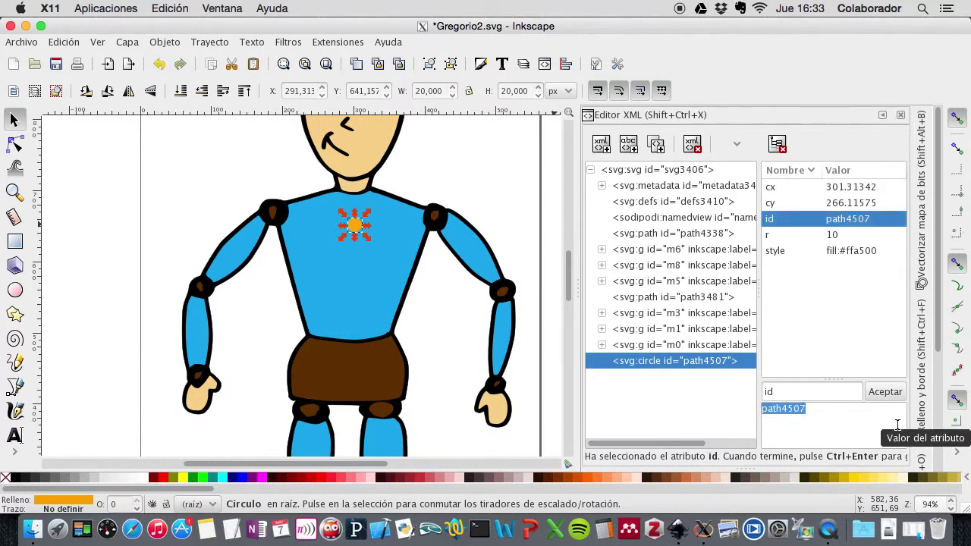
type("pivot_m")
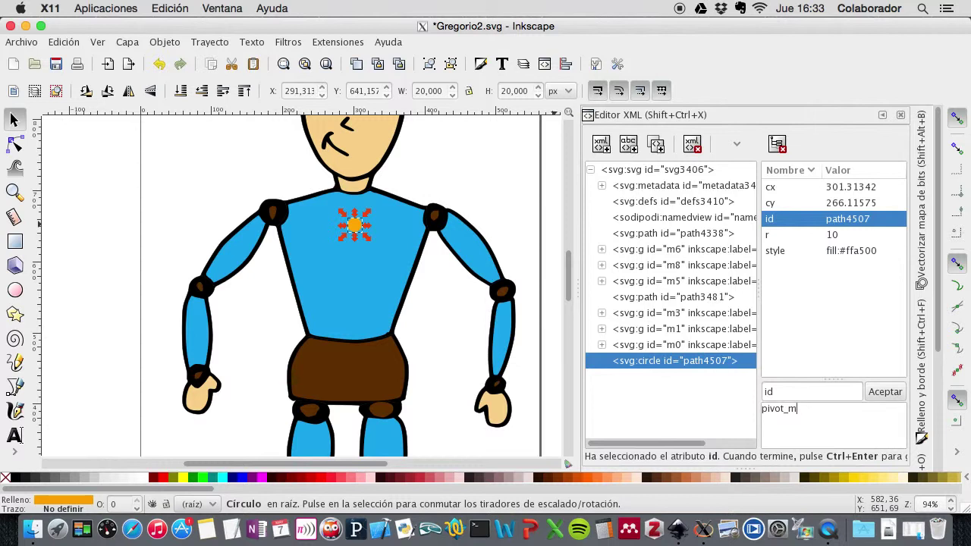
type("0")
left_click(882, 391)
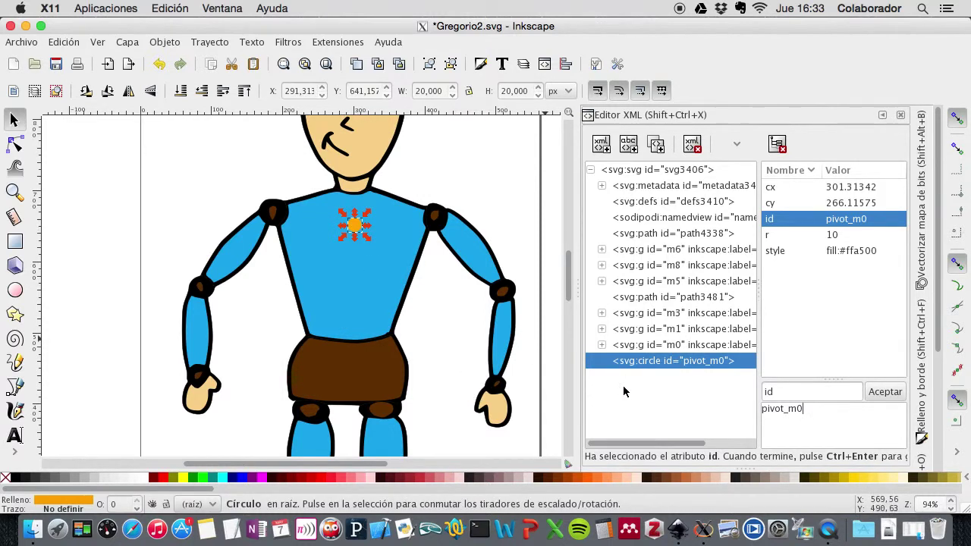
Step: Select circle pivot_m0 from the XML tree and move it from the chest up to the character's neck
left_click(550, 248)
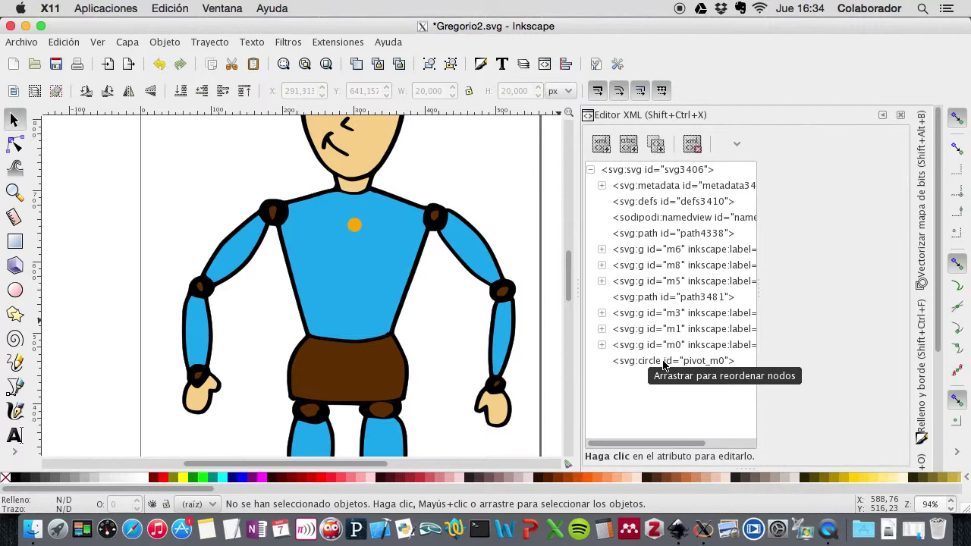
left_click(666, 361)
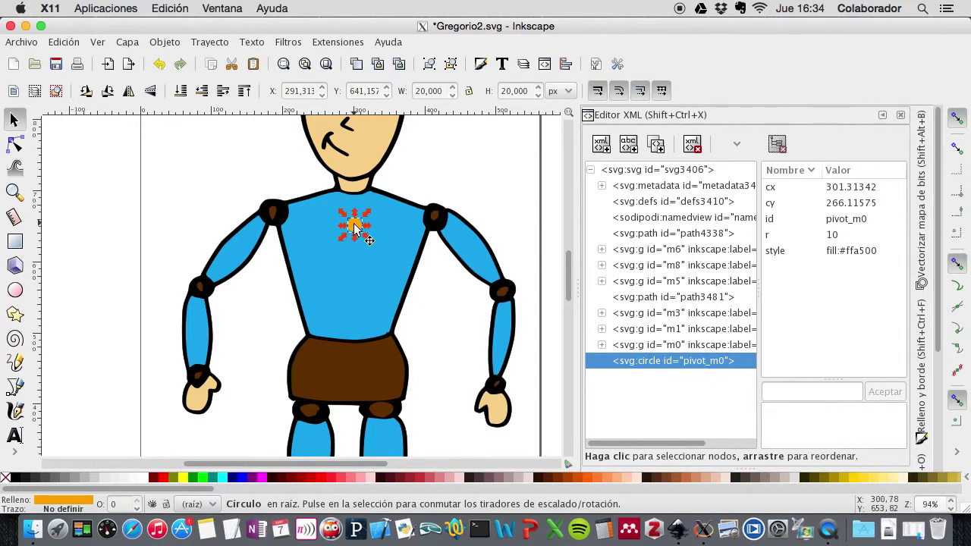
left_click_drag(354, 231, 350, 190)
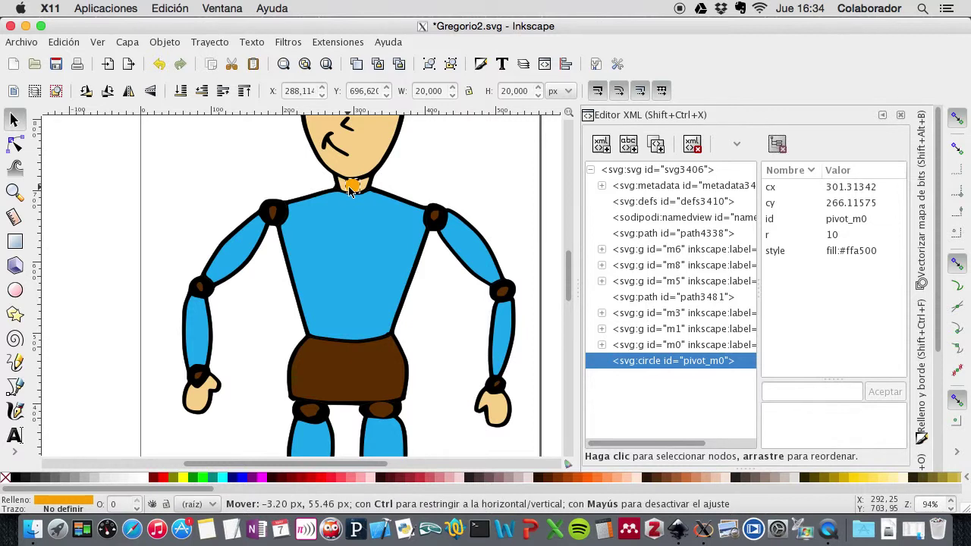
left_click_drag(350, 192, 350, 191)
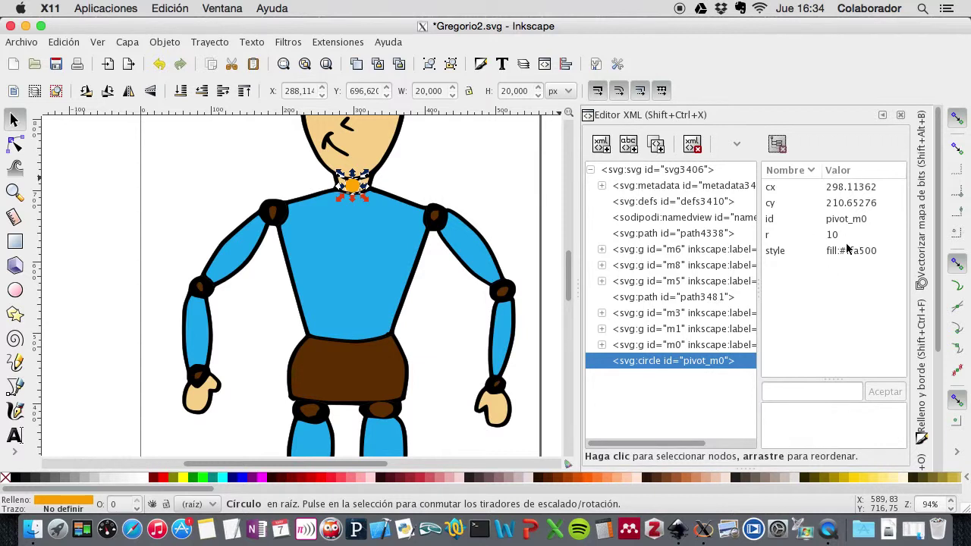
Step: Remove the decimals from the neck circle's cx attribute so that it is 298
left_click(792, 189)
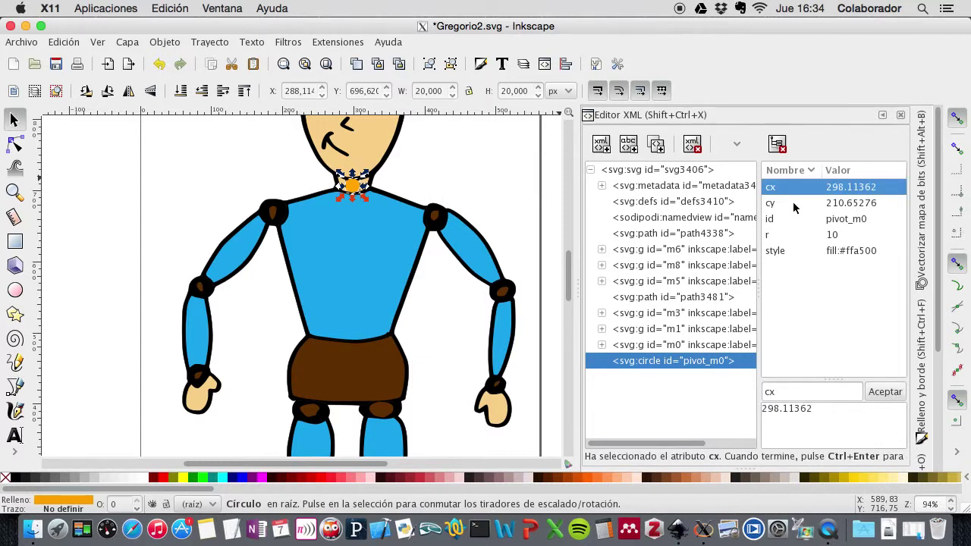
left_click(794, 205)
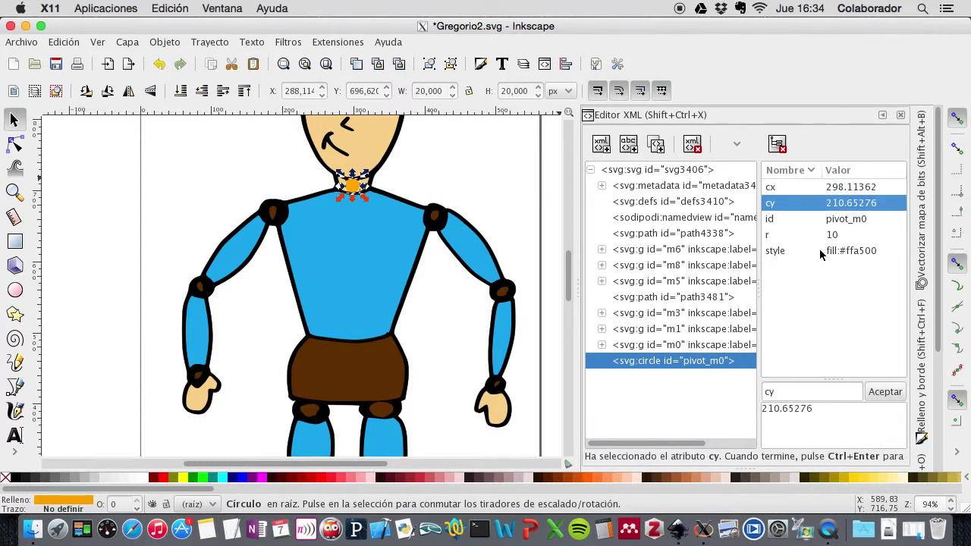
left_click(821, 253)
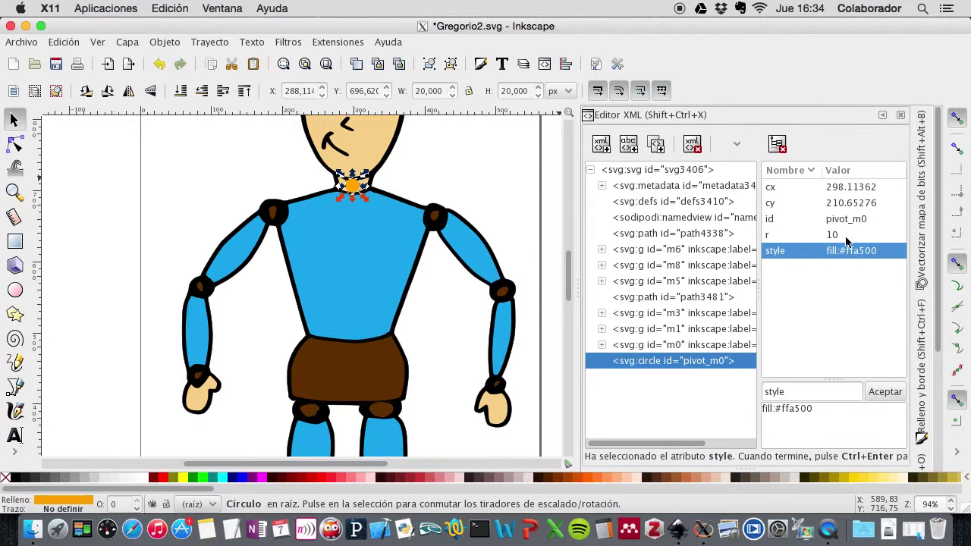
left_click(836, 189)
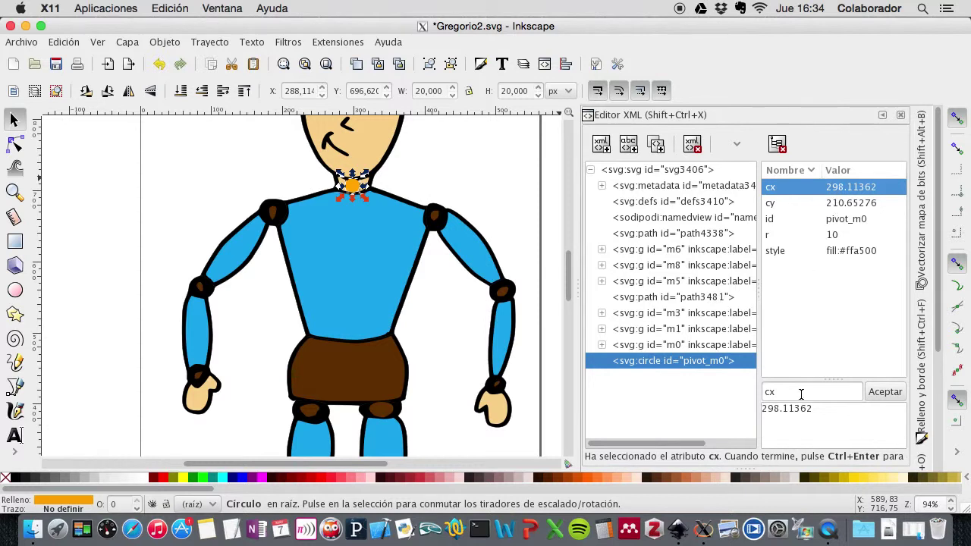
left_click_drag(814, 410, 781, 410)
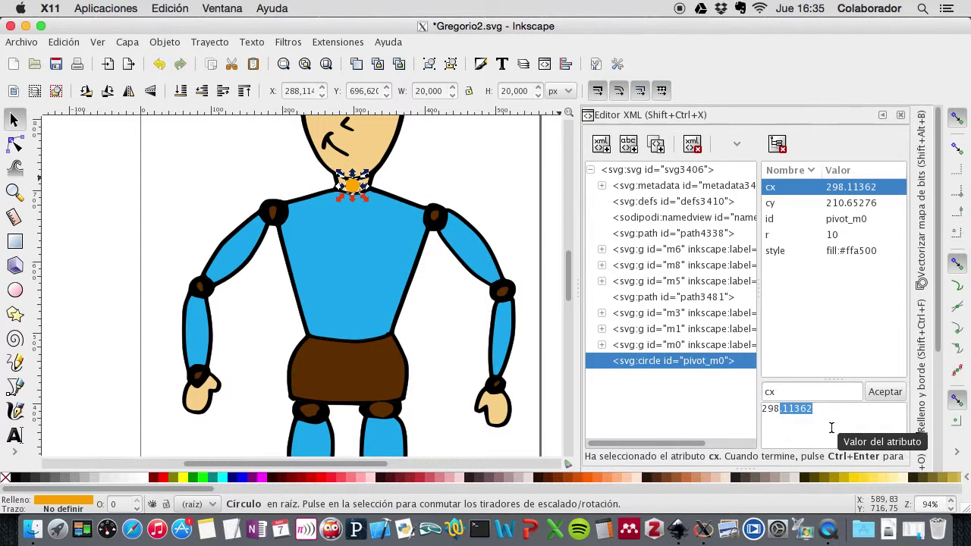
key("BackSpace")
left_click(886, 392)
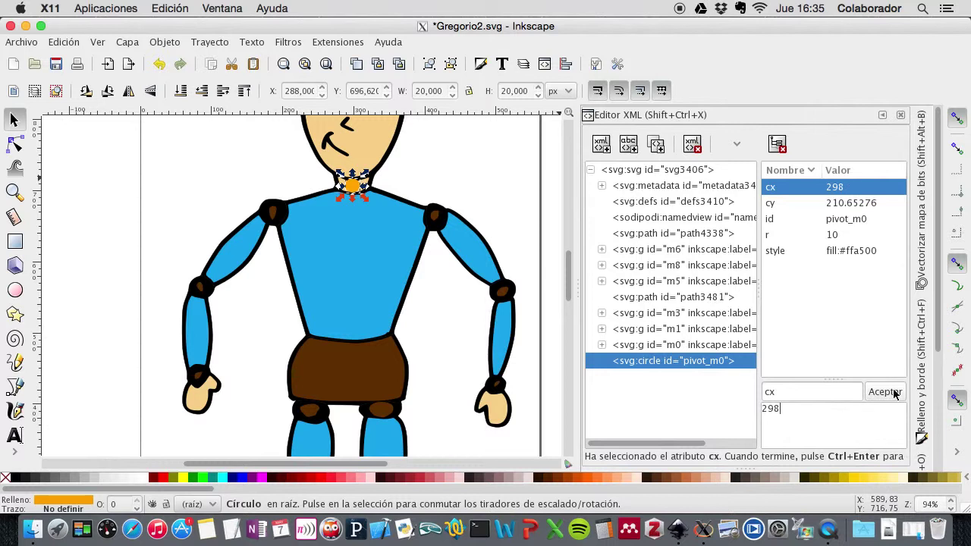
Step: Set the neck circle's cy attribute to 211 and deselect the circle
left_click(833, 205)
left_click_drag(830, 414, 776, 410)
type("11")
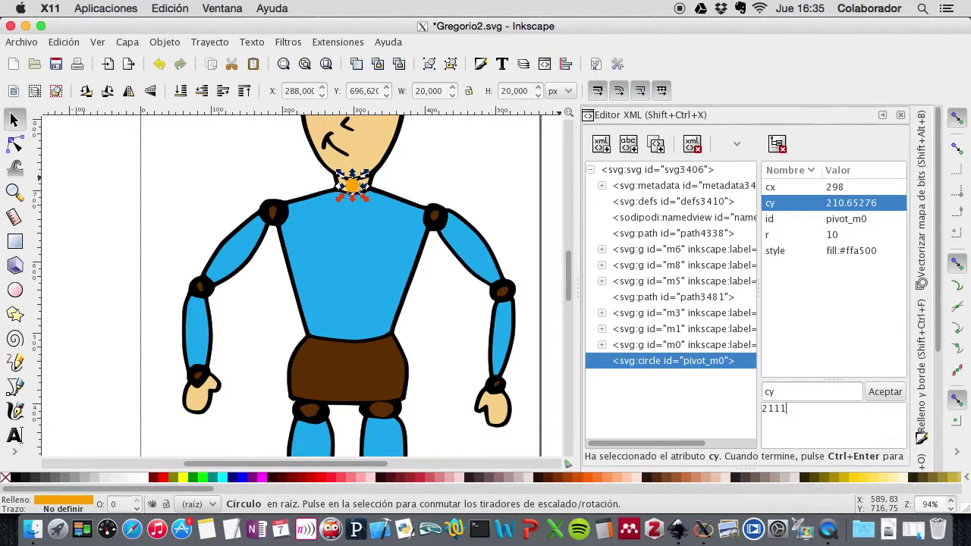
left_click(884, 392)
key("Escape")
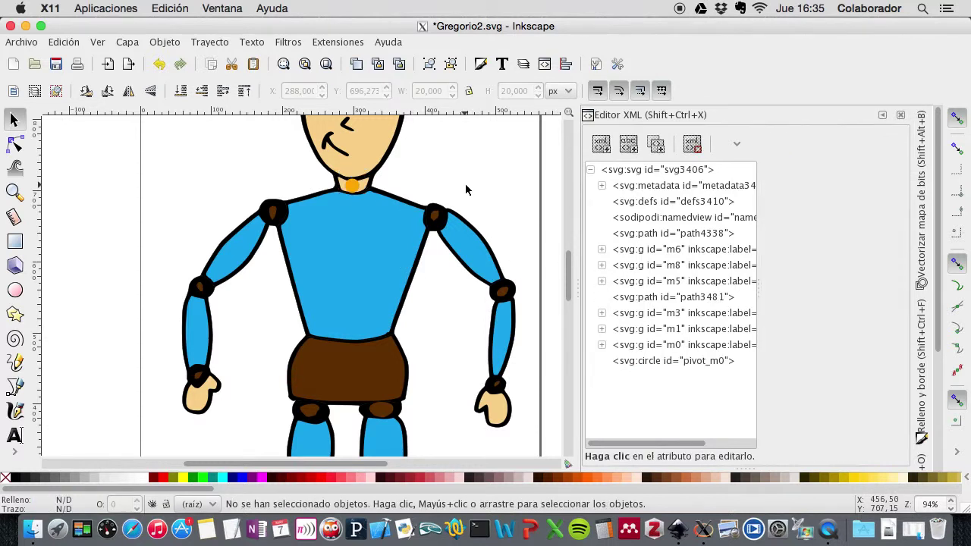
Step: Duplicate the neck circle twice, placing the copies on the shoulder and elbow joints of the arm at the drawing's left
left_click(358, 188)
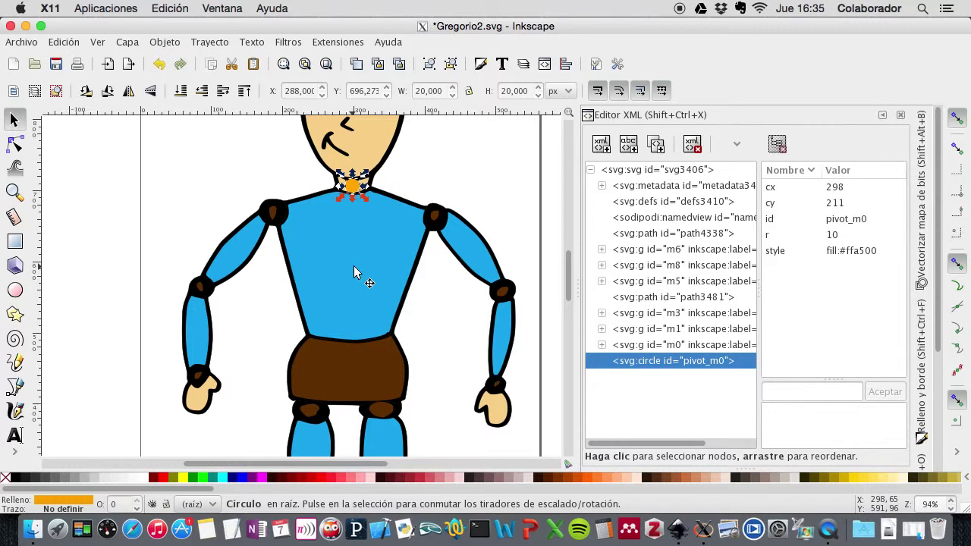
left_click(359, 67)
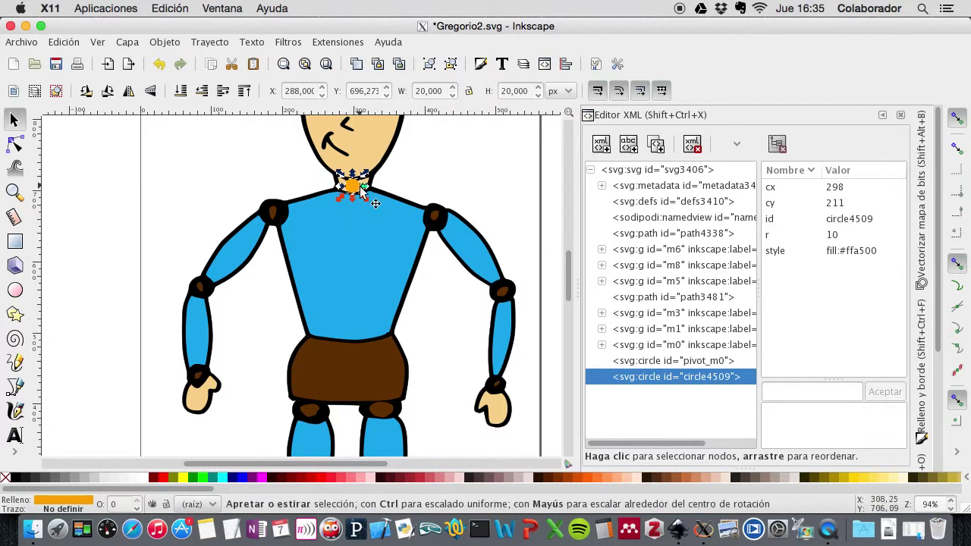
left_click_drag(354, 194, 281, 220)
left_click_drag(271, 211, 272, 214)
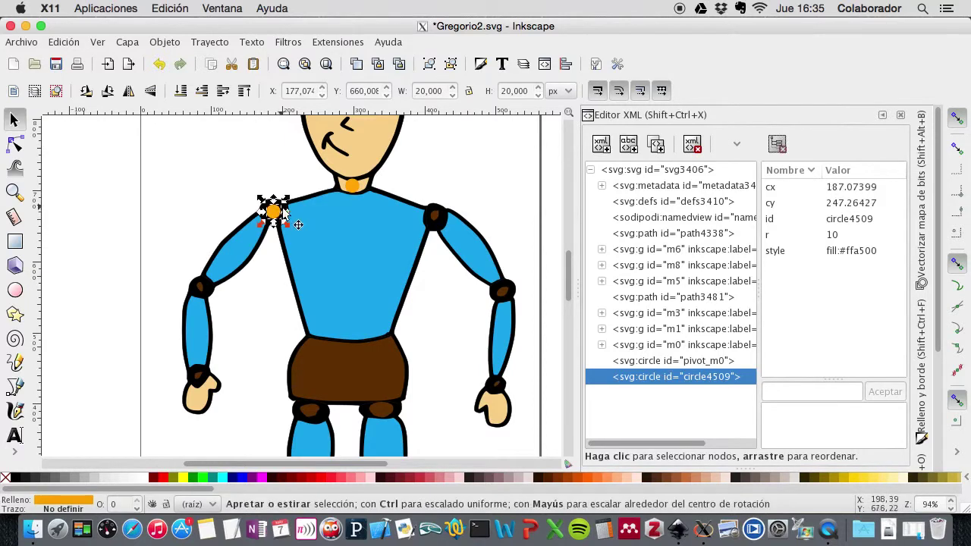
left_click(358, 67)
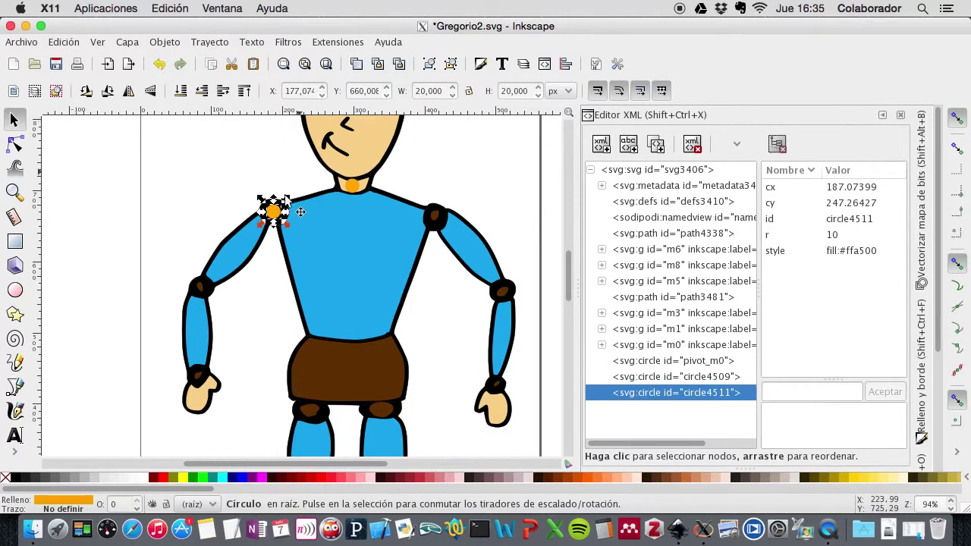
left_click_drag(274, 211, 200, 292)
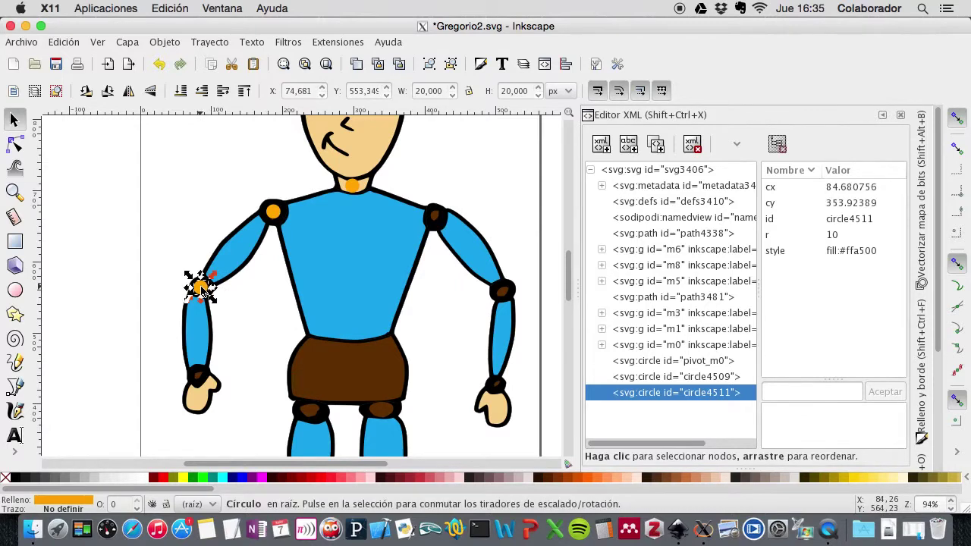
Step: Add duplicates of the circle to the shoulder and elbow joints of the arm at the drawing's right
left_click(357, 64)
left_click_drag(206, 290, 502, 297)
key("ctrl+d")
Step: Place duplicates of the circle at the centre of the waist and on the hip joint at the drawing's left
scroll(396, 271, "down", 6)
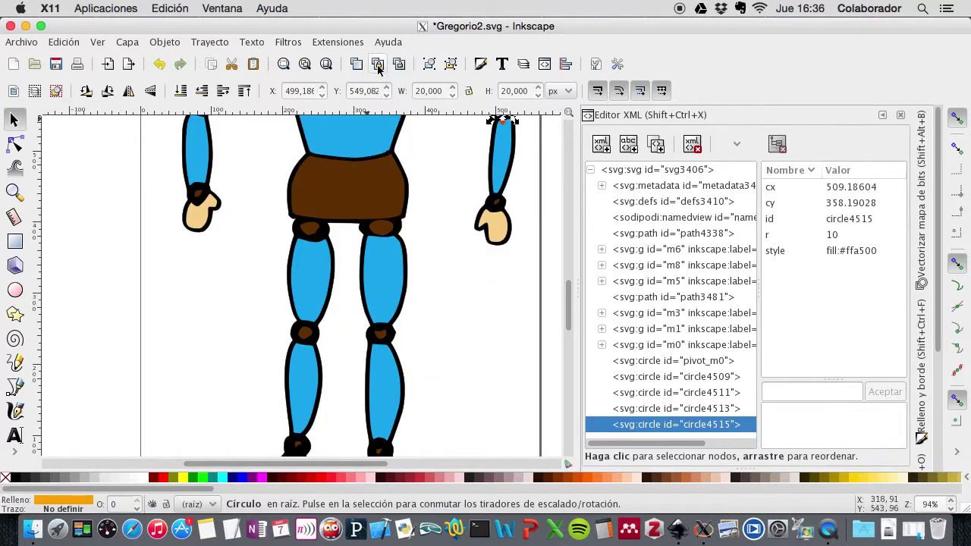
scroll(394, 144, "up", 2)
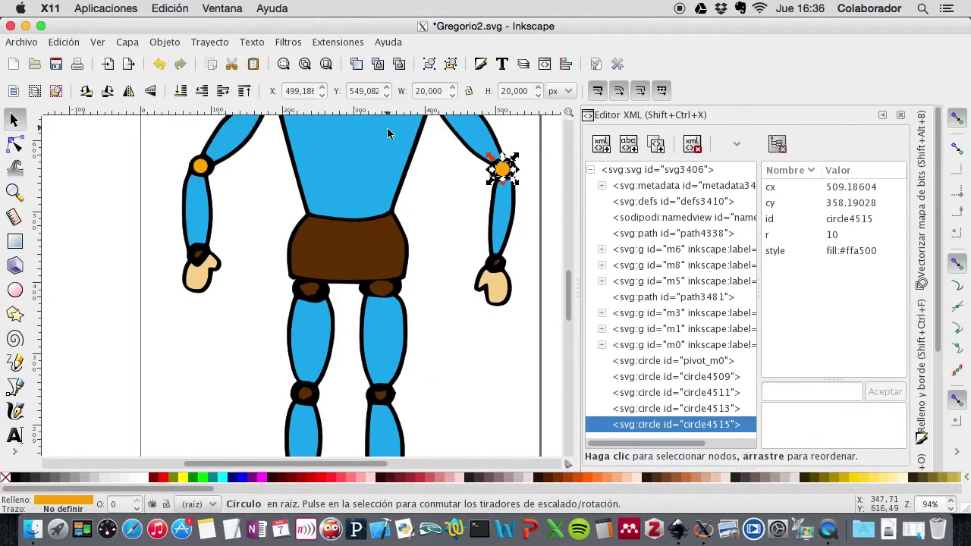
left_click(356, 63)
left_click_drag(505, 172, 312, 295)
left_click(356, 63)
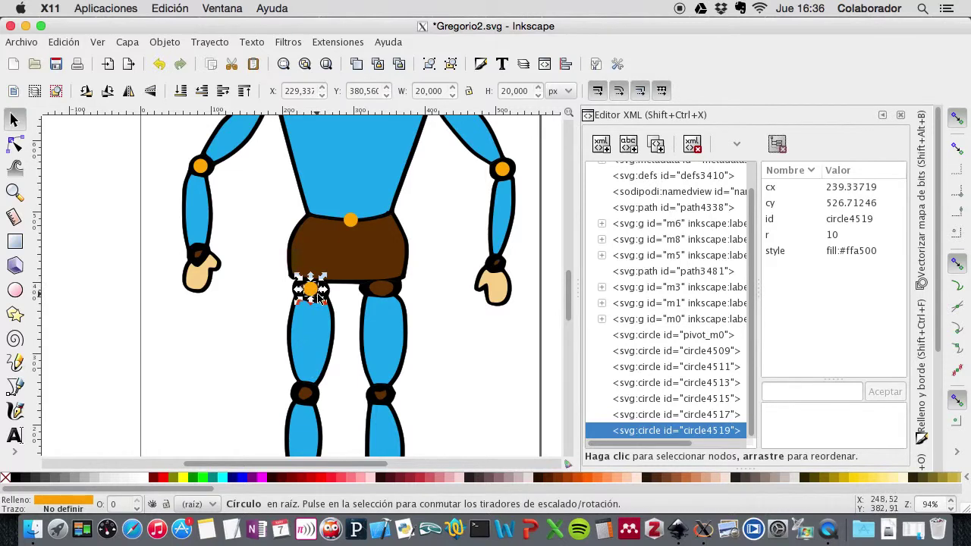
Step: Place duplicates of the circle on the hip joint at the drawing's right and on both knees, and clear the selection
left_click(357, 64)
left_click_drag(312, 289, 382, 393)
left_click(356, 63)
left_click(356, 63)
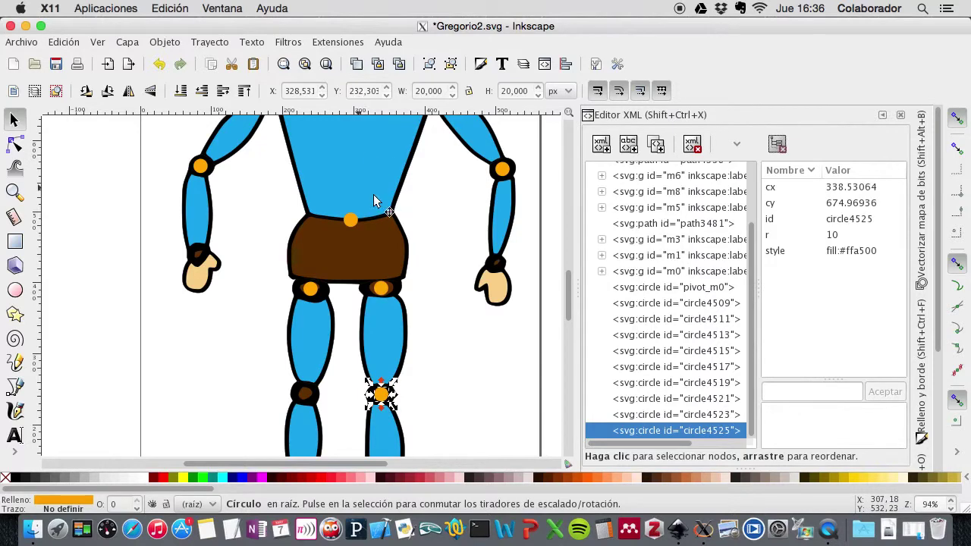
left_click_drag(382, 394, 296, 399)
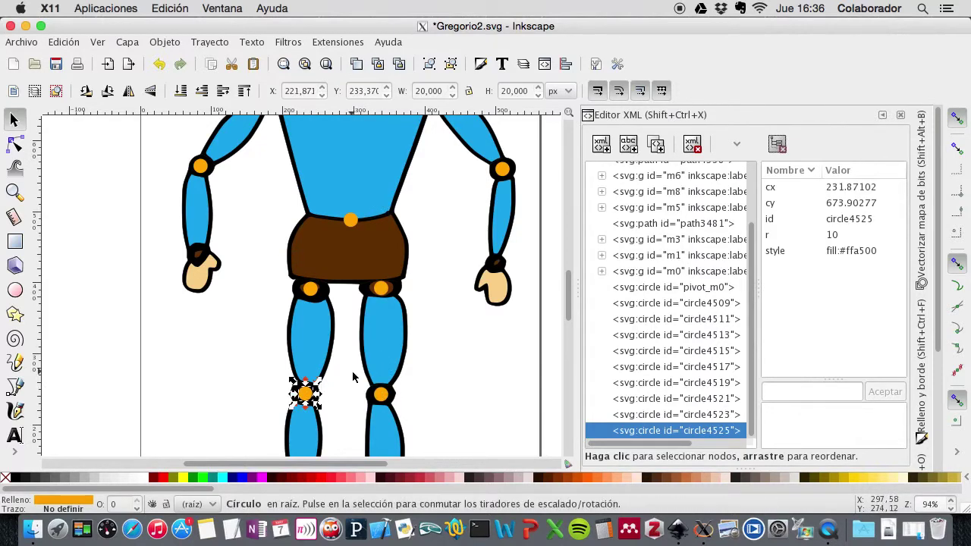
left_click(452, 342)
Step: Set the cx attribute of the circle on the drawing's left shoulder to 187
scroll(453, 335, "up", 1)
scroll(453, 335, "up", 2)
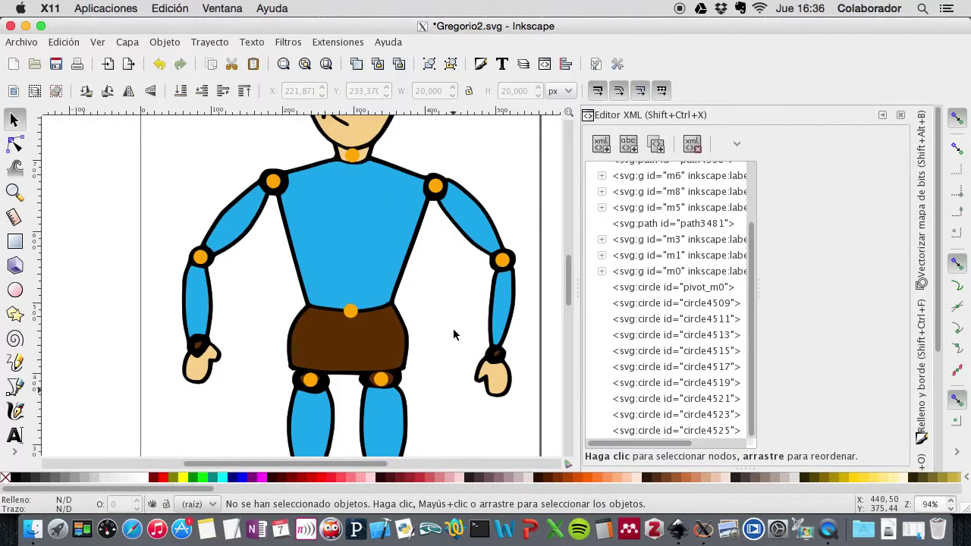
left_click(273, 184)
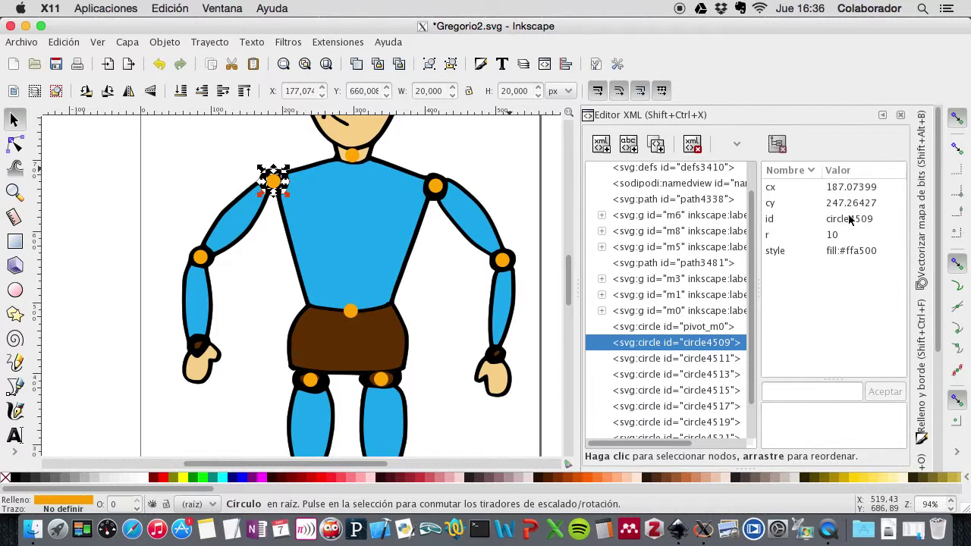
left_click(844, 190)
left_click_drag(827, 407, 776, 413)
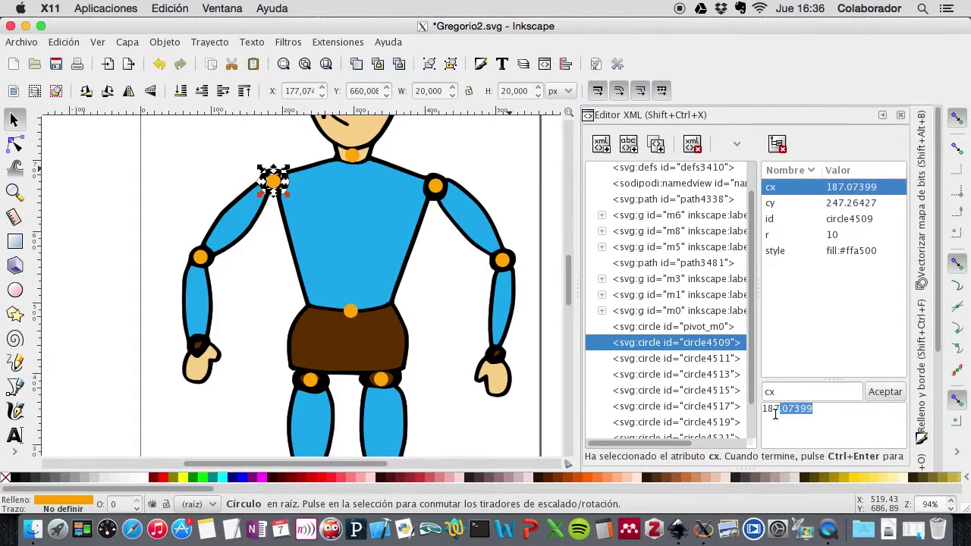
type("7")
left_click(886, 392)
Step: Set the cy attribute of the same shoulder circle to 247
left_click(850, 204)
left_click_drag(813, 408, 774, 410)
type("7")
left_click(885, 392)
left_click(849, 220)
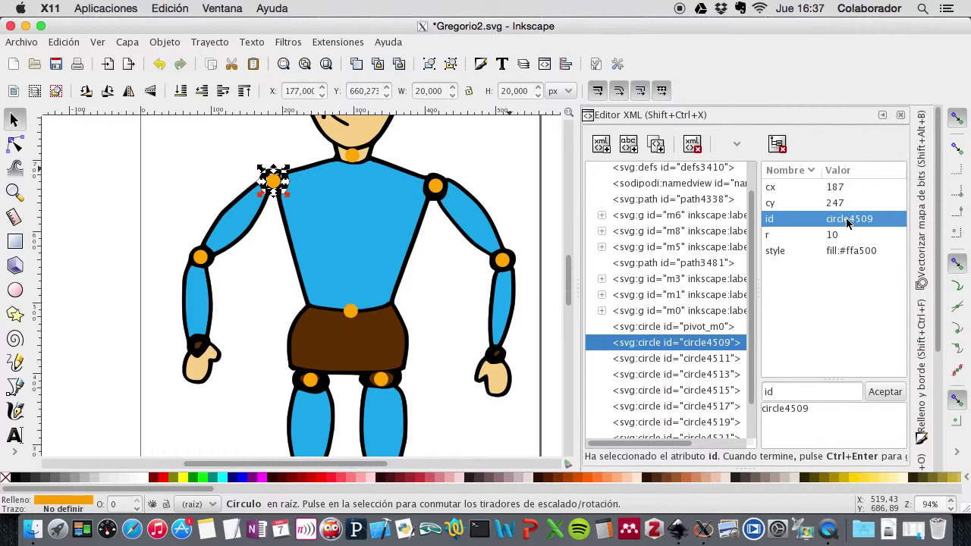
left_click_drag(795, 397, 730, 394)
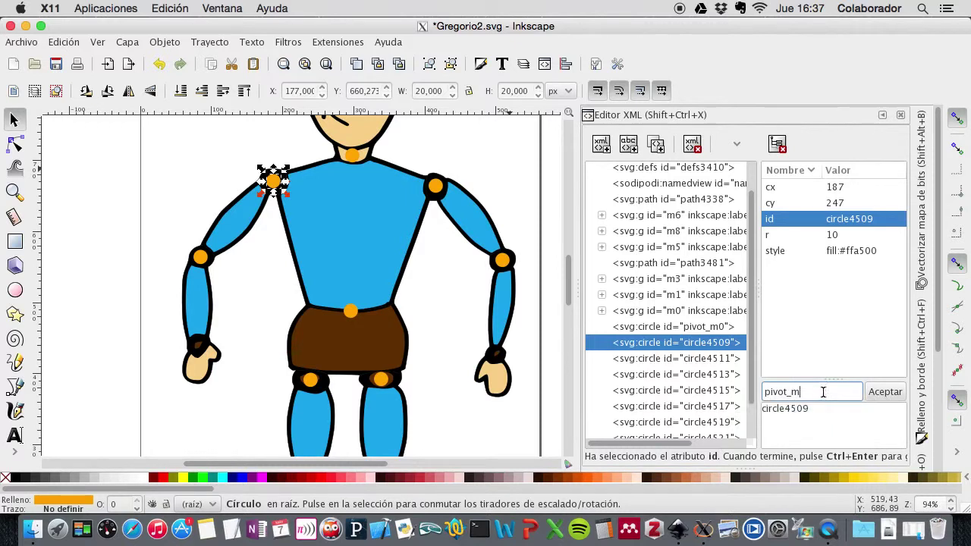
left_click(831, 236)
Step: Set the id attribute of the circle on the drawing's left shoulder to pivot_m1
left_click(830, 221)
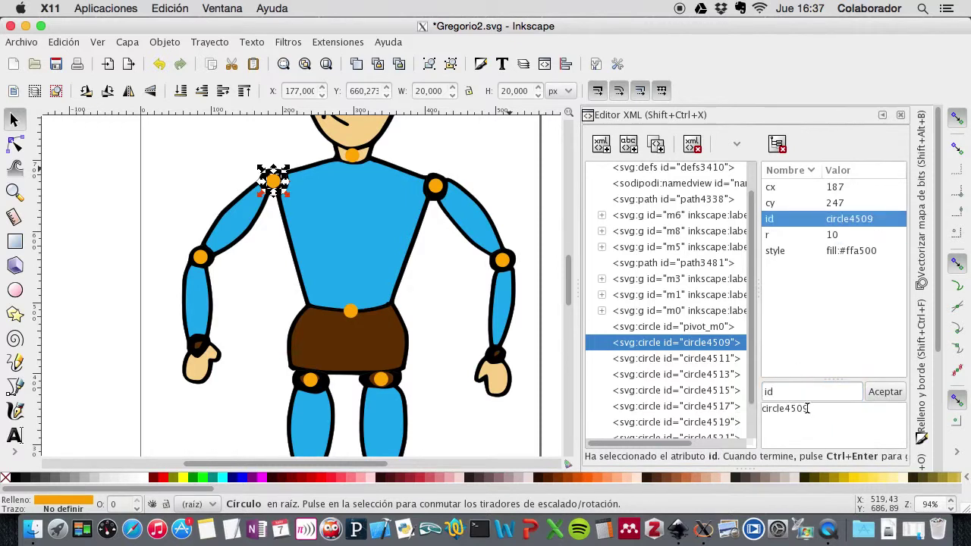
left_click_drag(808, 408, 725, 406)
type("pivot")
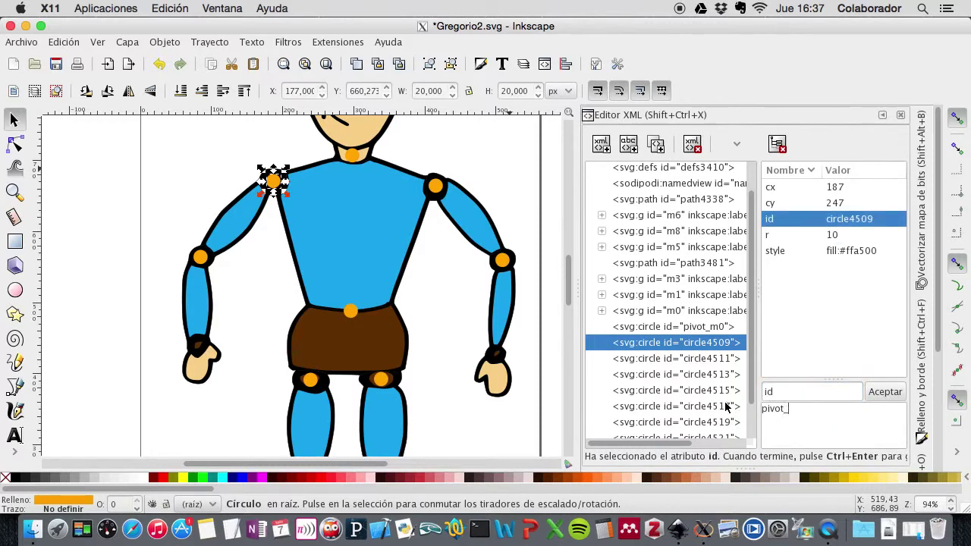
type("_m")
left_click(883, 392)
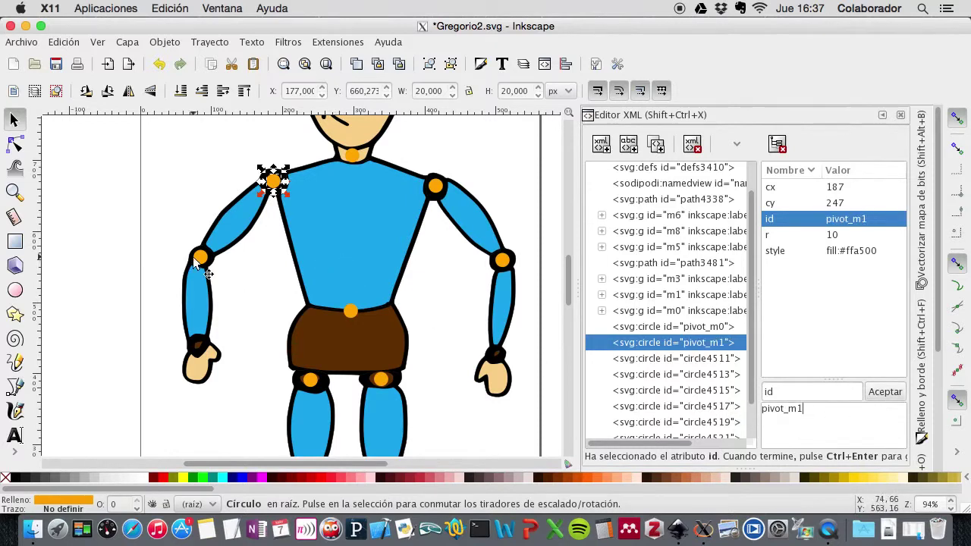
Step: Set the cx attribute to 85 and cy to 354 for the circle on the elbow at the drawing's left
left_click(198, 260)
left_click(864, 188)
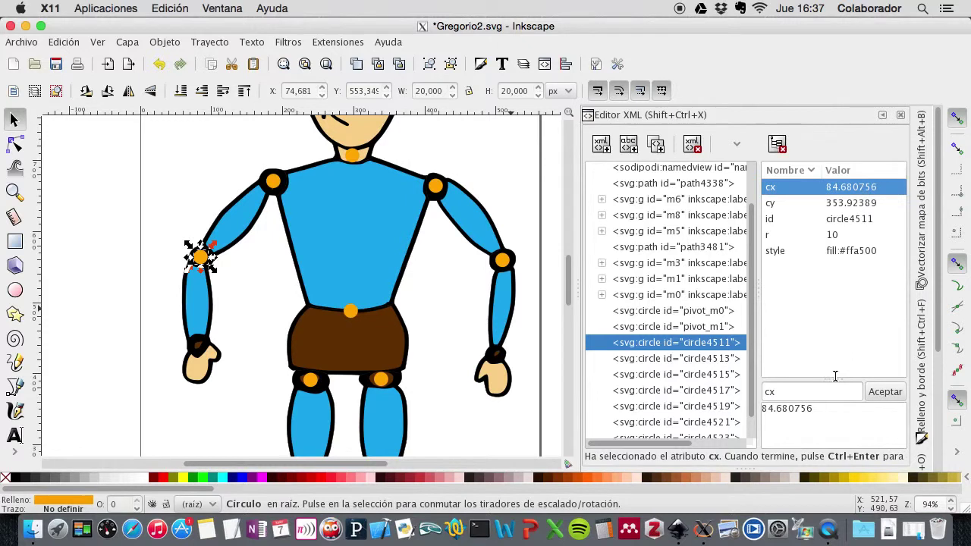
left_click_drag(820, 411, 760, 410)
type("85")
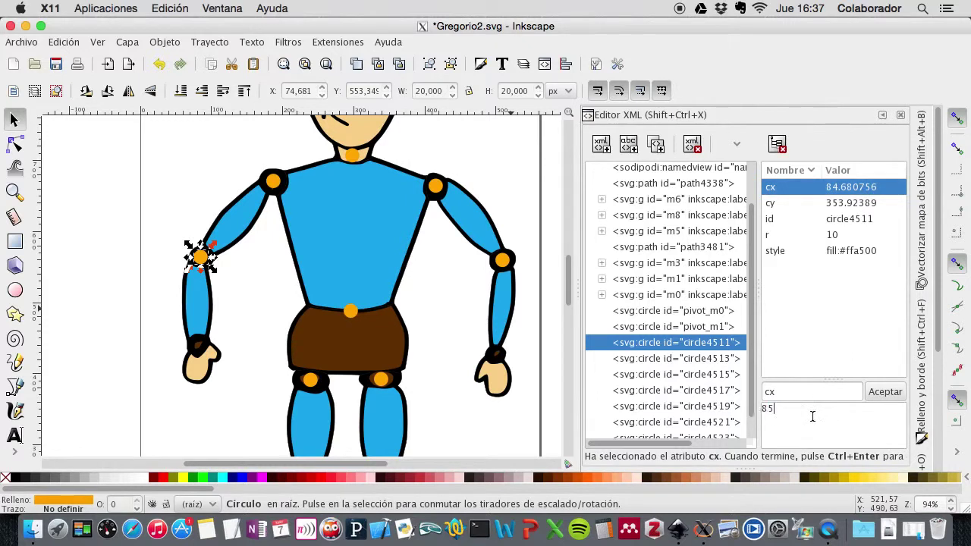
left_click(897, 396)
left_click(873, 206)
left_click_drag(827, 417, 776, 413)
type("4")
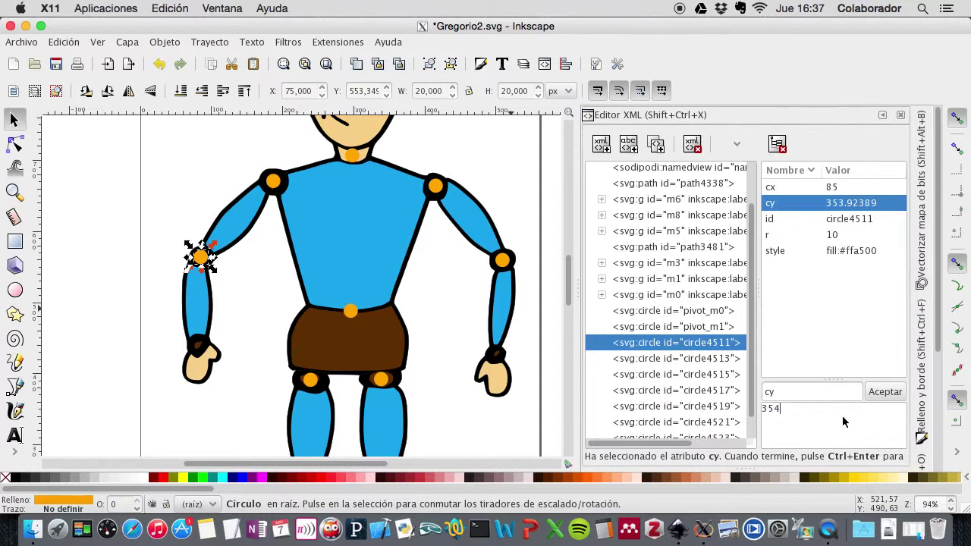
left_click(886, 392)
Step: Set the id attribute of the same elbow circle to pivot_m2
left_click(866, 220)
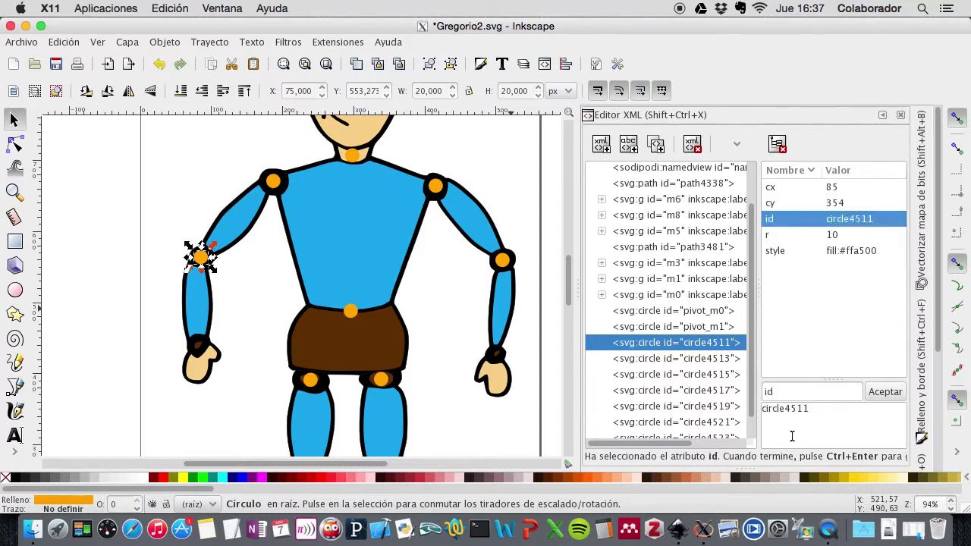
key("ctrl+a")
type("piv")
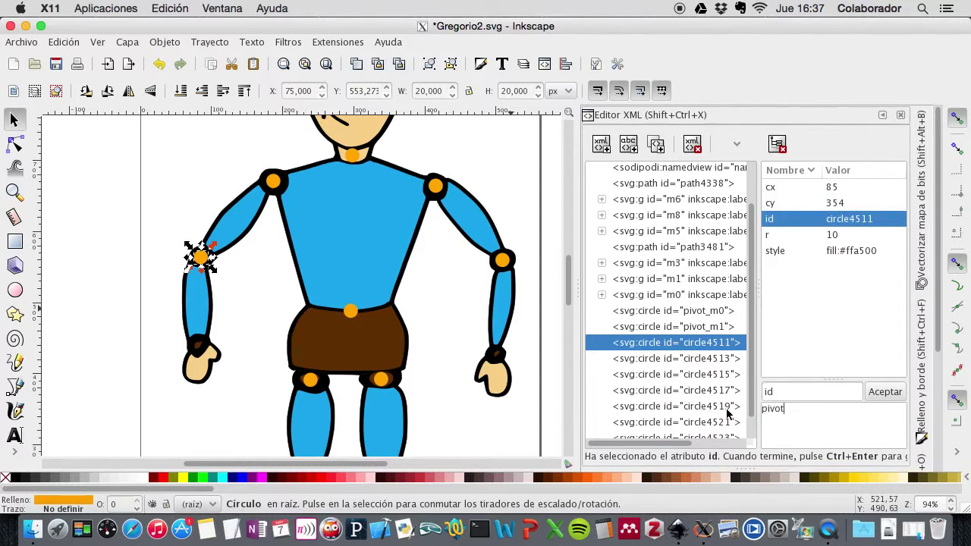
left_click(903, 392)
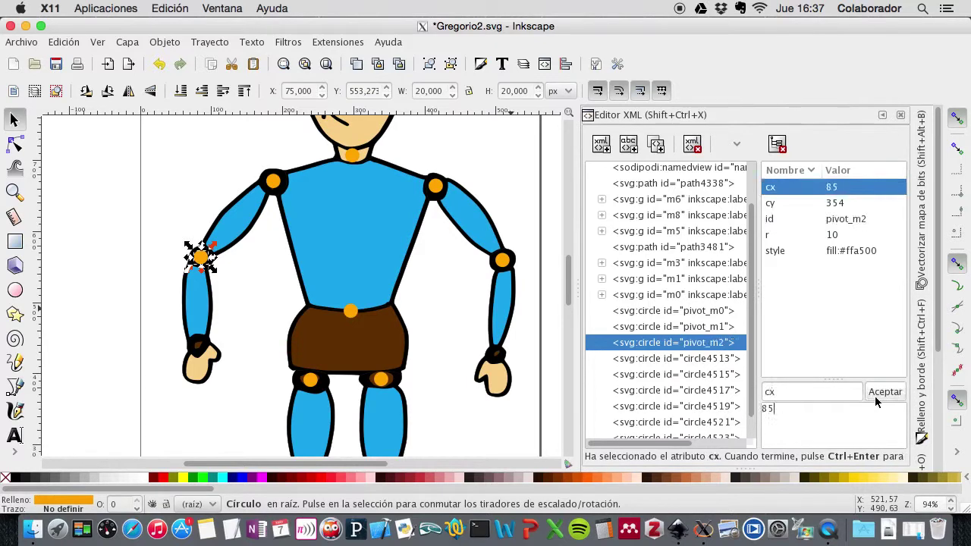
Step: Set the cx attribute to 415 and cy to 254 for the circle on the shoulder at the drawing's right
left_click(436, 187)
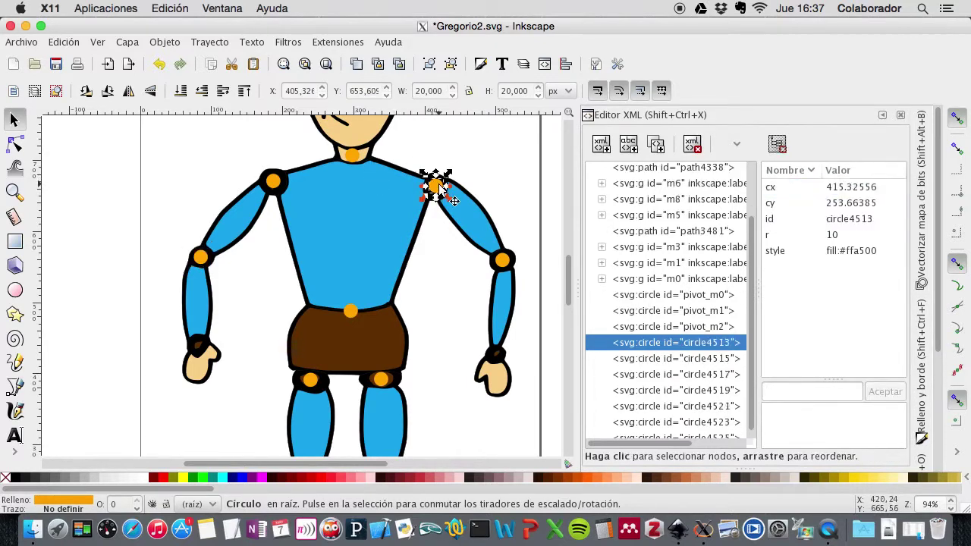
left_click(847, 190)
left_click_drag(807, 408, 780, 409)
key("BackSpace")
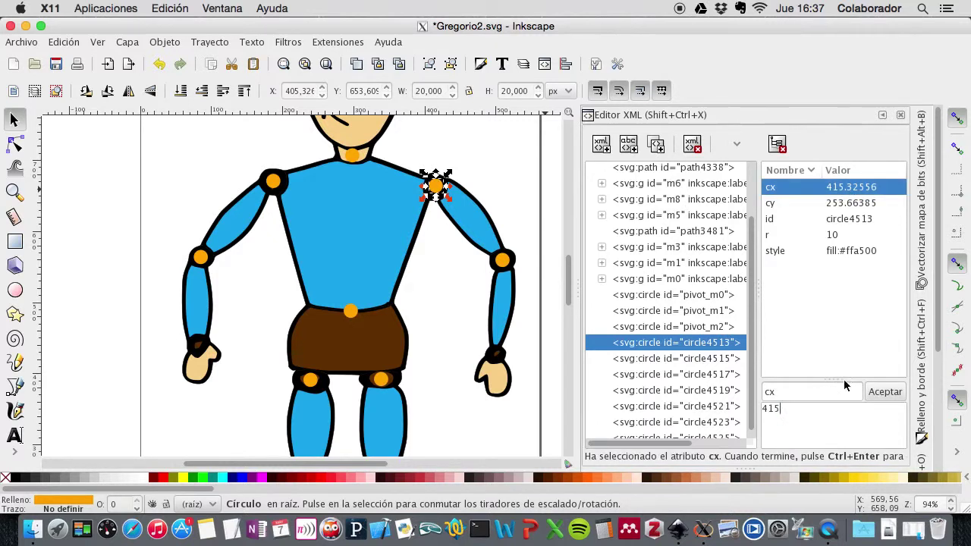
left_click(883, 392)
left_click(863, 205)
left_click_drag(816, 409, 773, 412)
type("4")
left_click(884, 392)
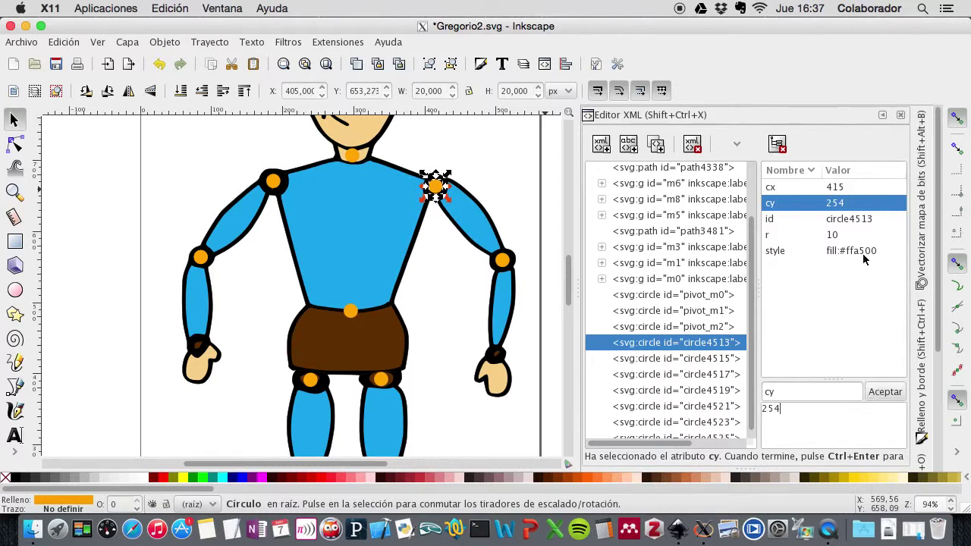
Step: Set the id attribute of the circle on the drawing's right shoulder to pivot_m3
left_click(850, 220)
left_click_drag(818, 412, 744, 413)
type("pivot_m3")
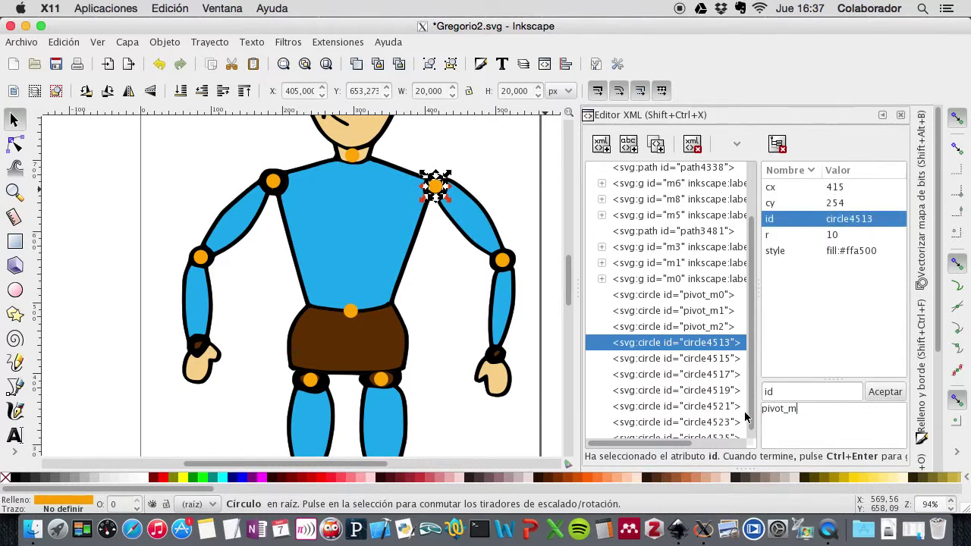
left_click(885, 392)
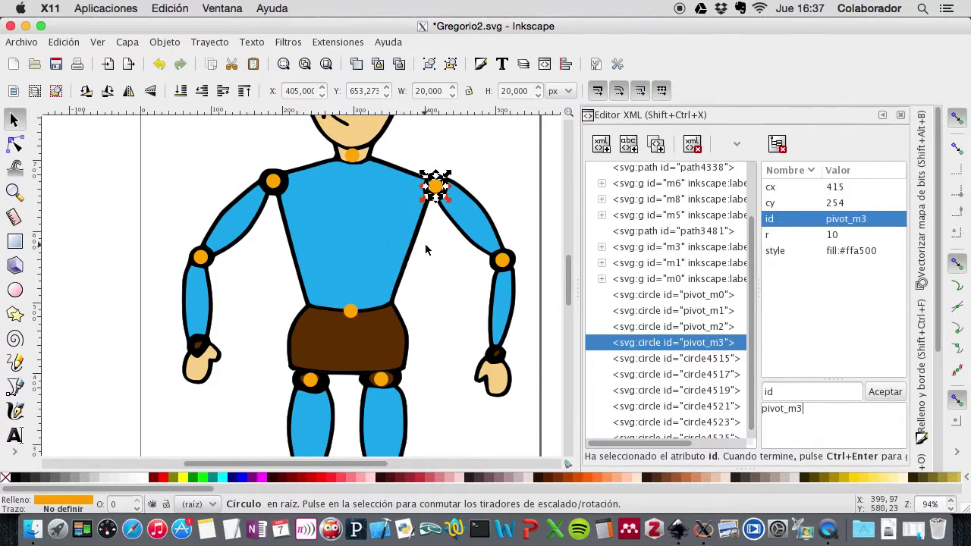
Step: Set the cx attribute to 509 and cy to 358 for the circle on the elbow at the drawing's right
left_click(505, 262)
left_click(834, 188)
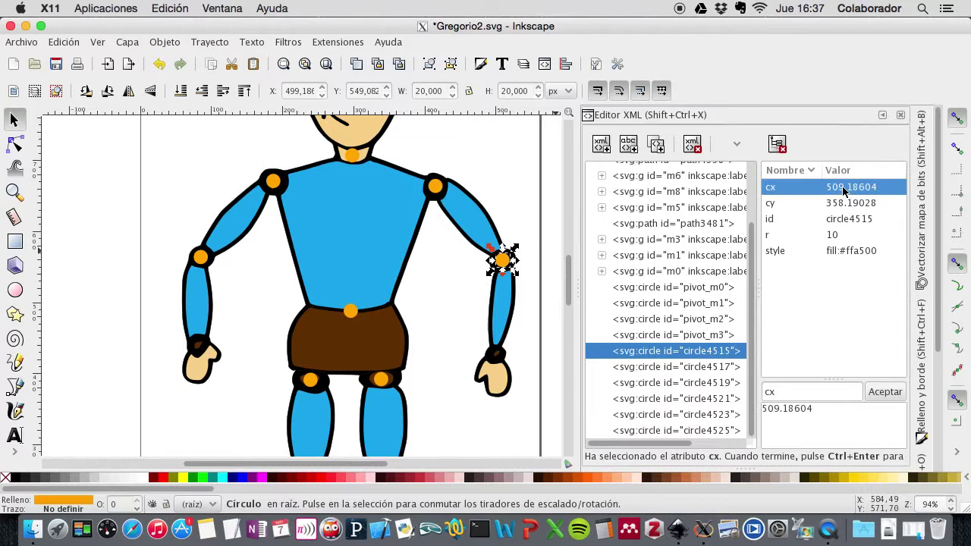
left_click_drag(822, 418, 781, 415)
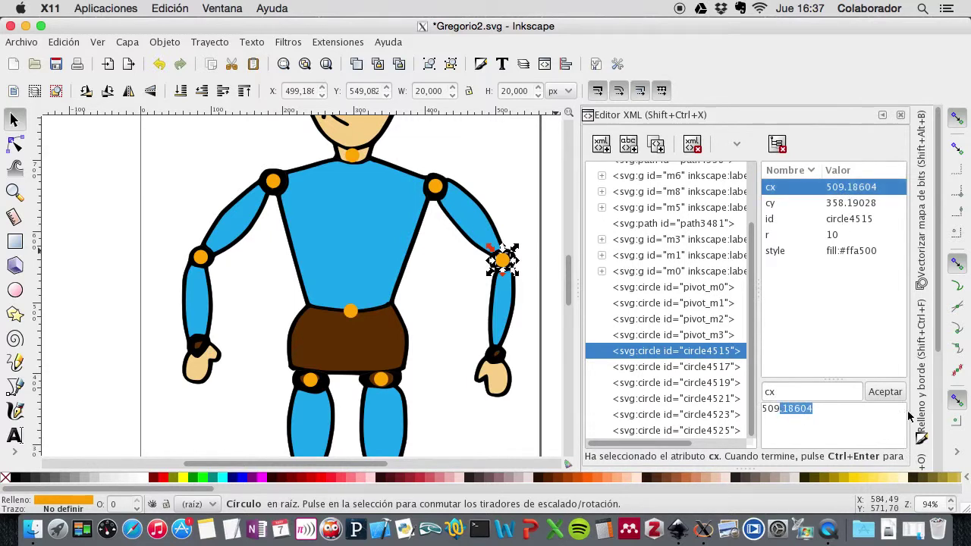
key("BackSpace")
left_click(885, 392)
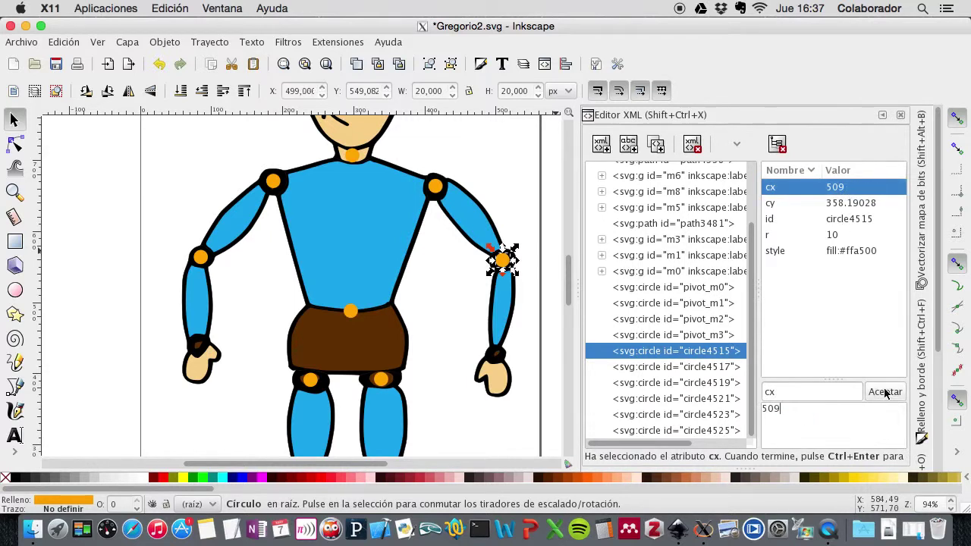
left_click(851, 203)
left_click_drag(810, 410, 780, 411)
key("BackSpace")
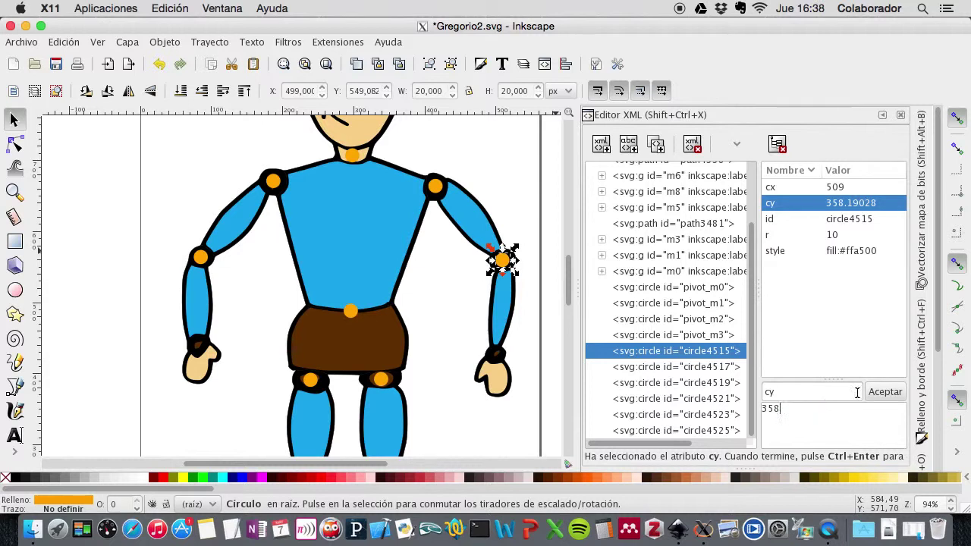
left_click(879, 396)
Step: Set the id attribute of the circle on the drawing's right elbow to pivot_m4
left_click(859, 220)
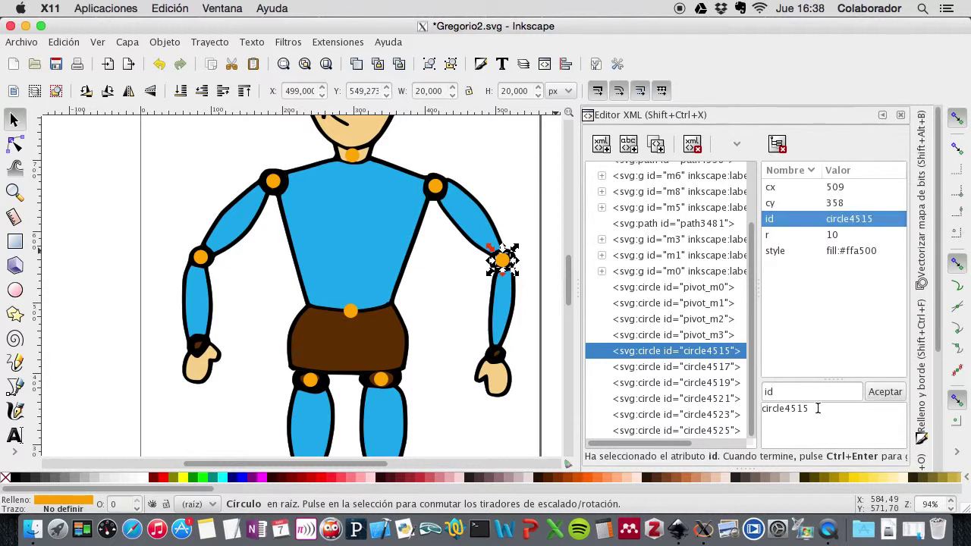
triple_click(818, 408)
type("pivot_")
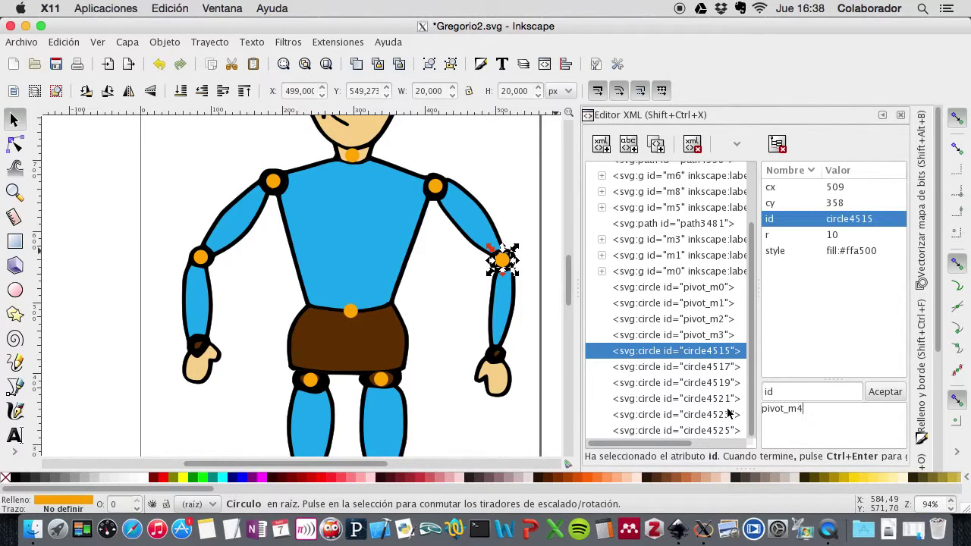
type("m4")
left_click(880, 391)
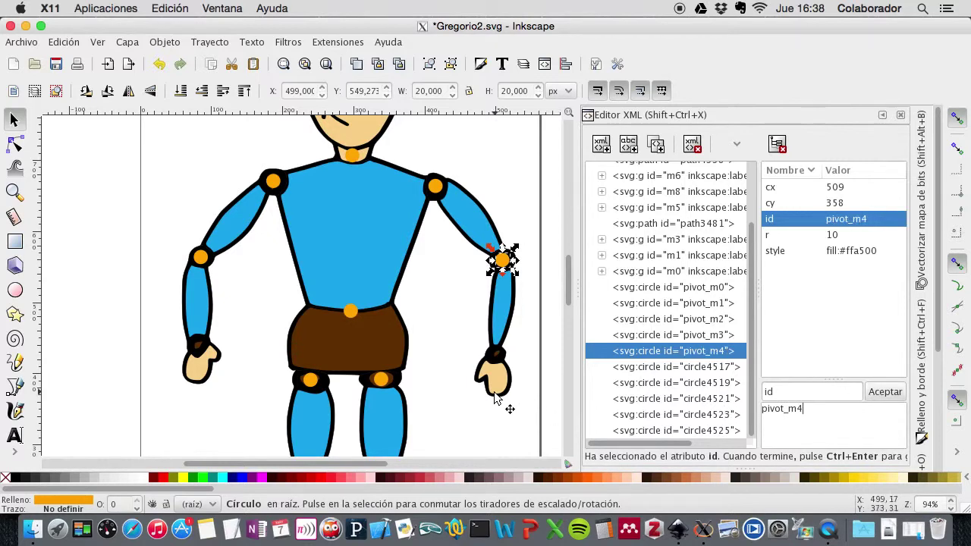
Step: Set the cx attribute to 296 and cy to 430 for the circle at the centre of the waist
scroll(472, 388, "down", 4)
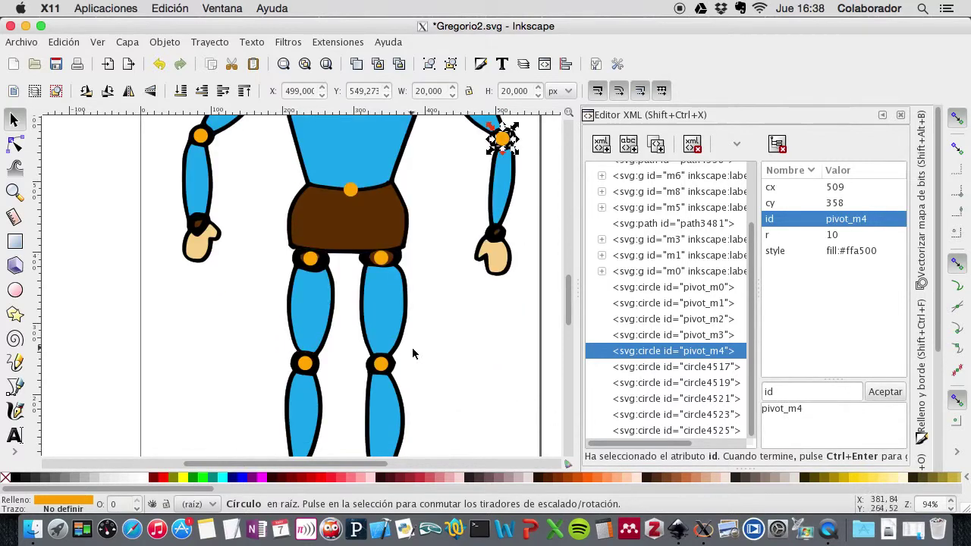
left_click(350, 190)
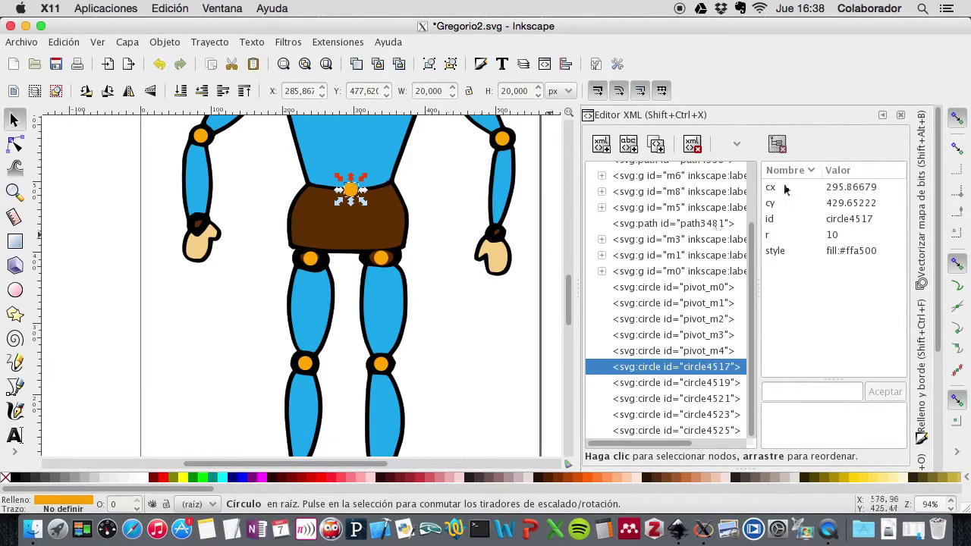
left_click(840, 189)
left_click_drag(812, 411, 774, 411)
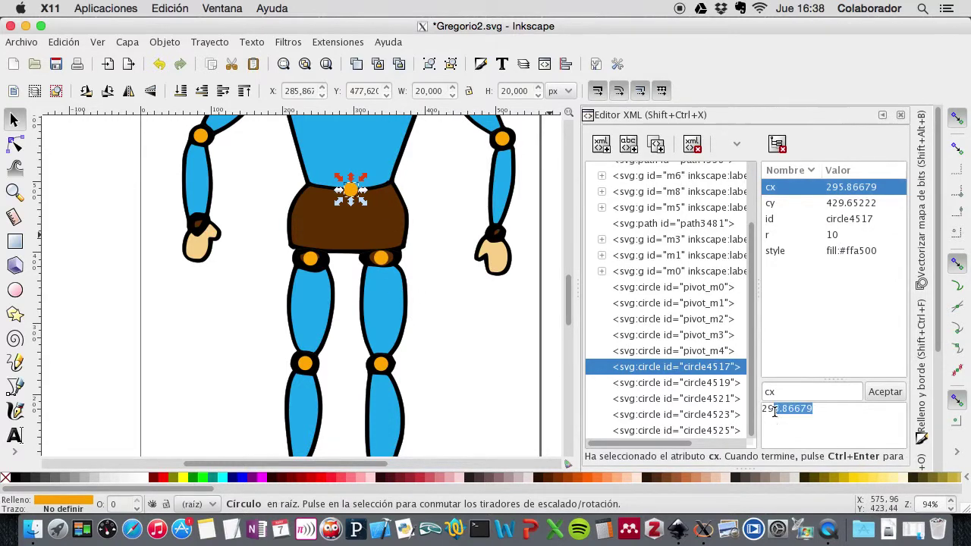
type("6")
left_click(885, 393)
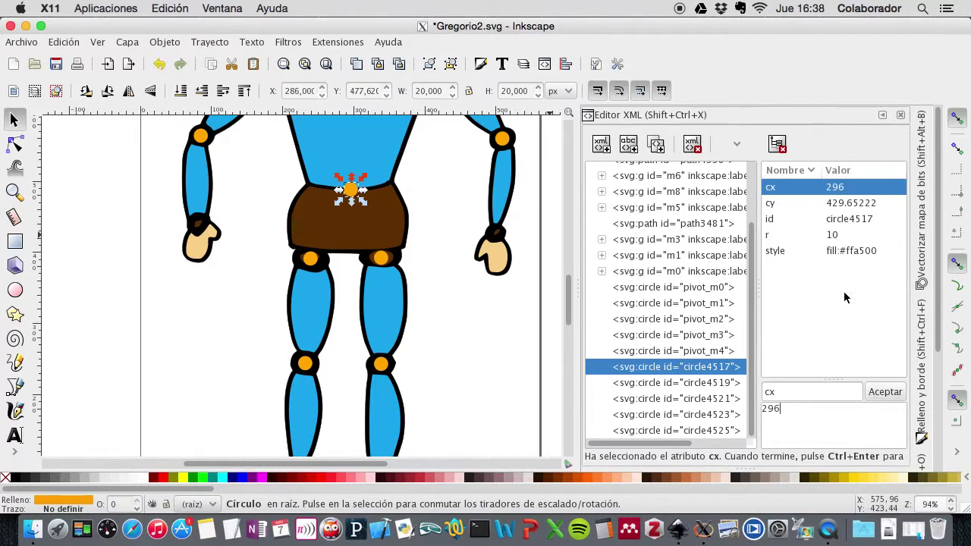
left_click(849, 203)
left_click_drag(814, 410, 781, 411)
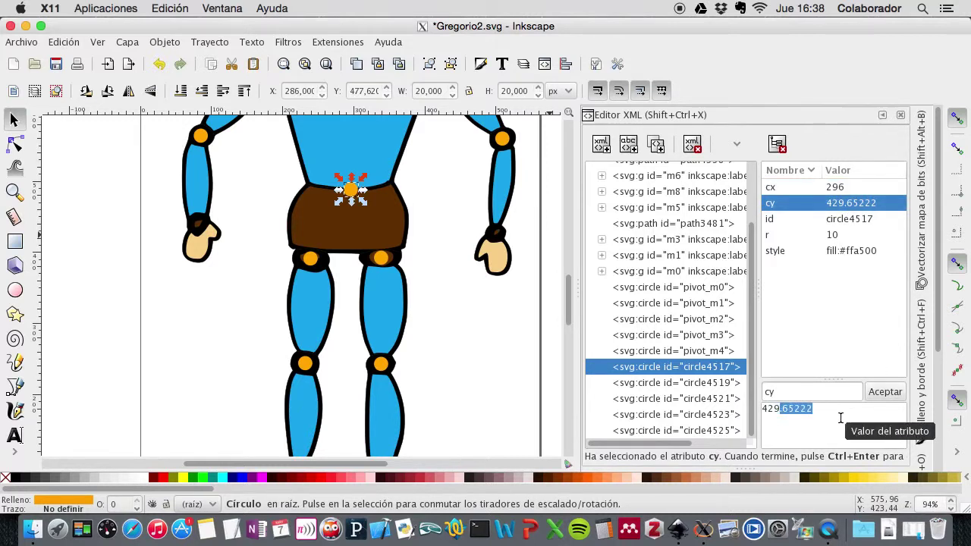
key("BackSpace")
type("30")
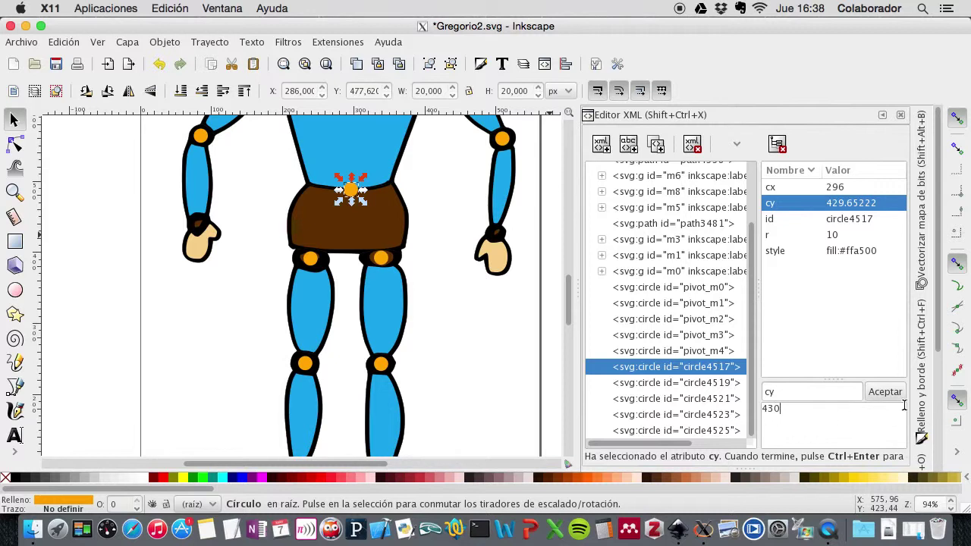
left_click(885, 391)
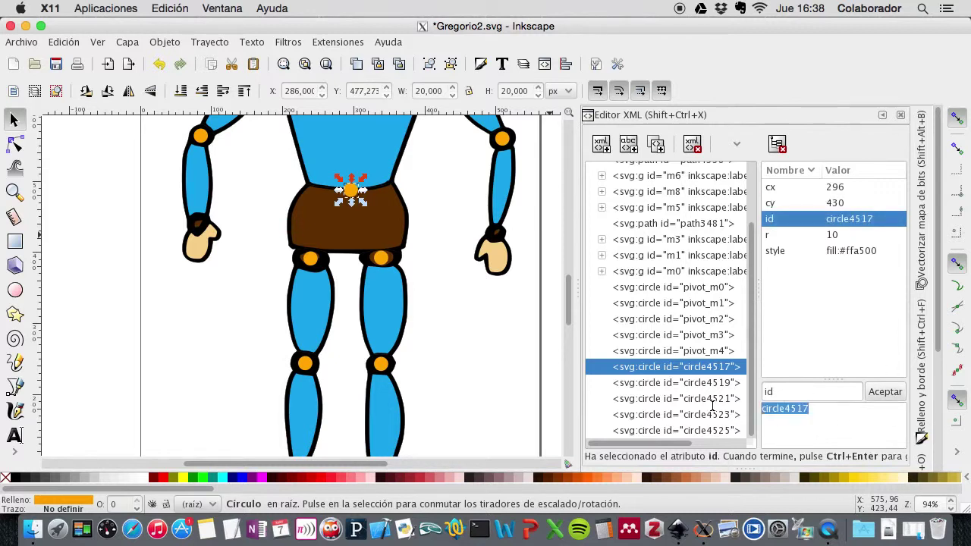
Step: Set the id attribute of the waist circle to pivot_m5
type("pib")
key("BackSpace")
type("vot")
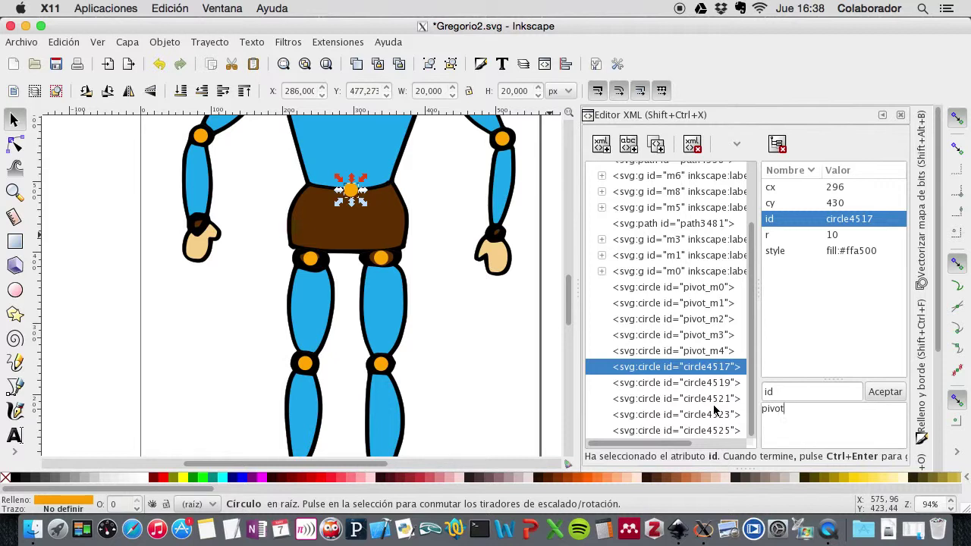
type("_m5")
left_click(885, 391)
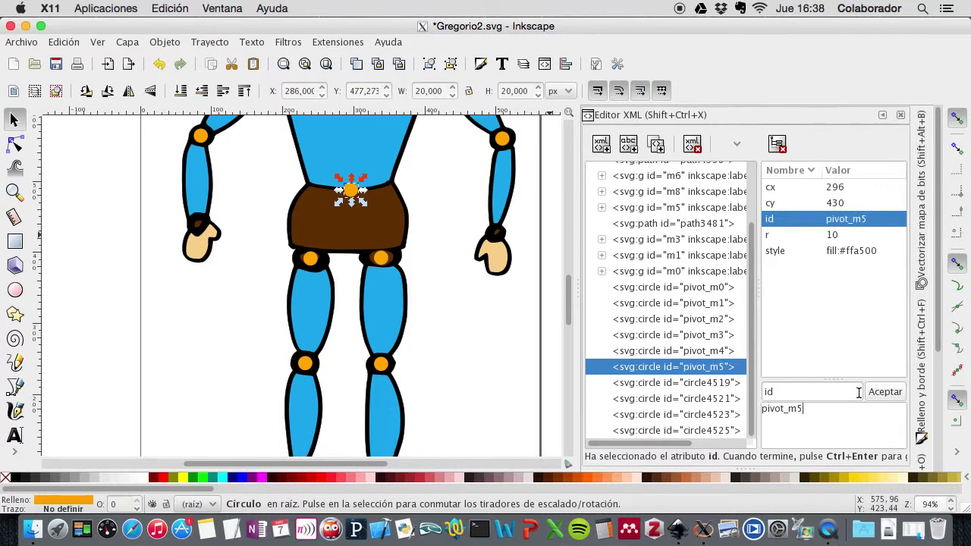
Step: Set the cx attribute of the circle on the hip joint at the drawing's left to 239
left_click(309, 262)
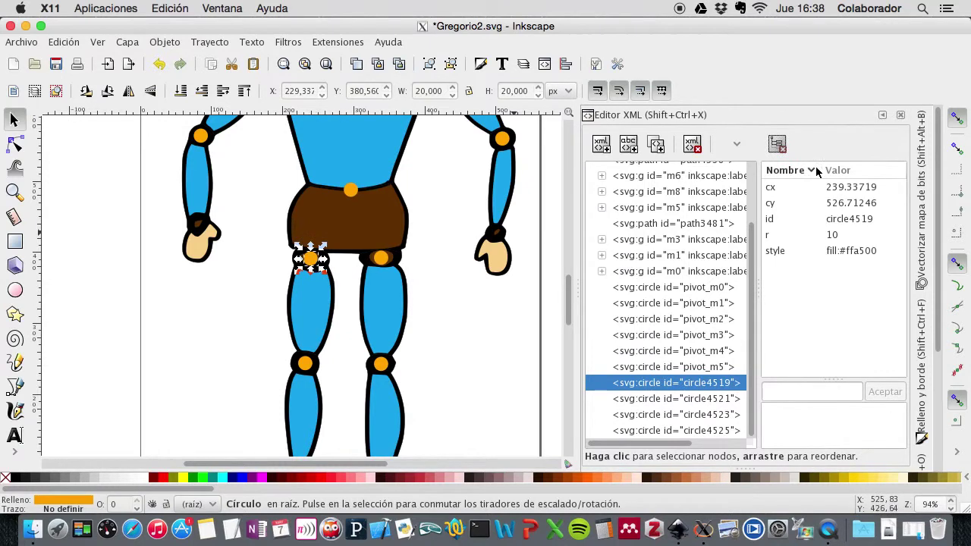
left_click(854, 187)
left_click_drag(813, 410, 786, 414)
key("BackSpace")
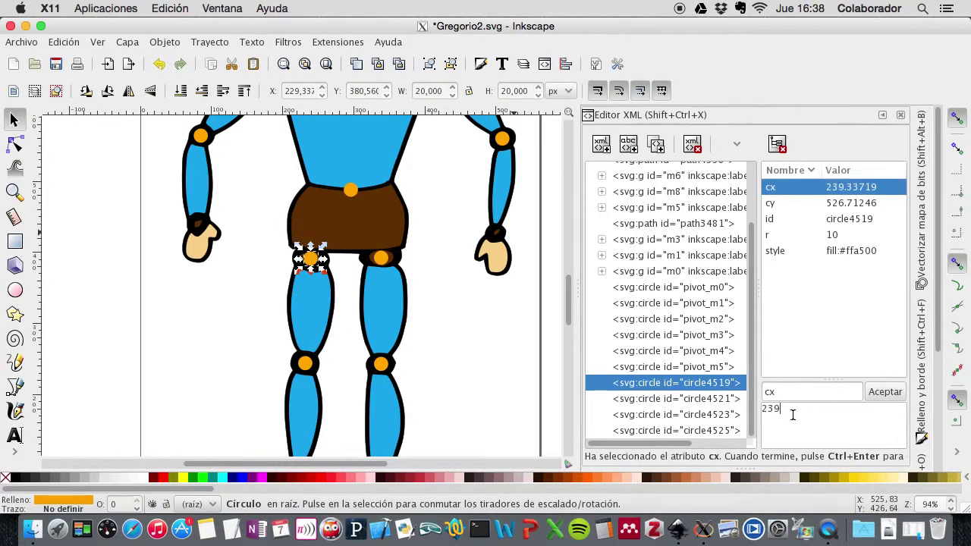
left_click(884, 393)
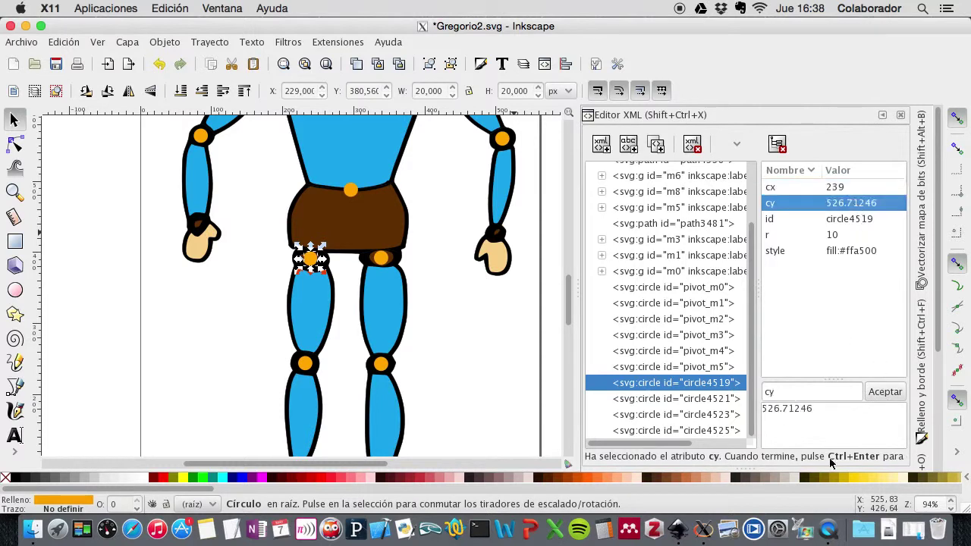
Step: Set the cy attribute to 527 and the id to pivot_m6 for the circle on the hip joint at the drawing's left
left_click_drag(825, 412, 784, 414)
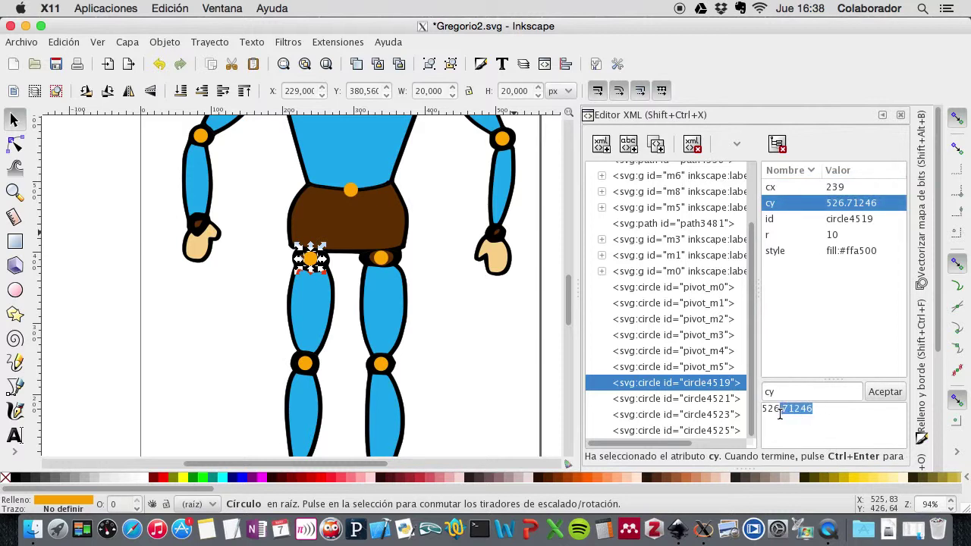
key("BackSpace")
left_click(886, 393)
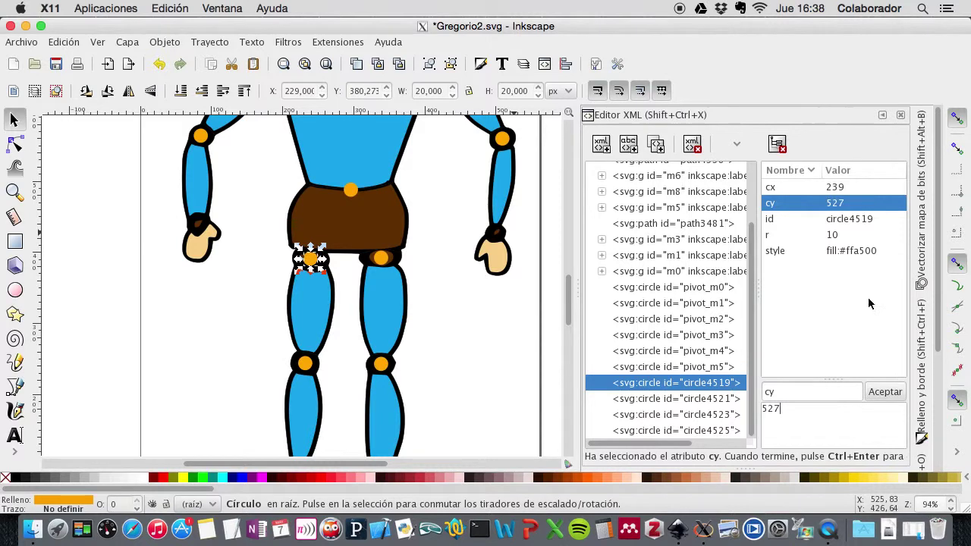
left_click(863, 219)
key("Tab")
type("pi")
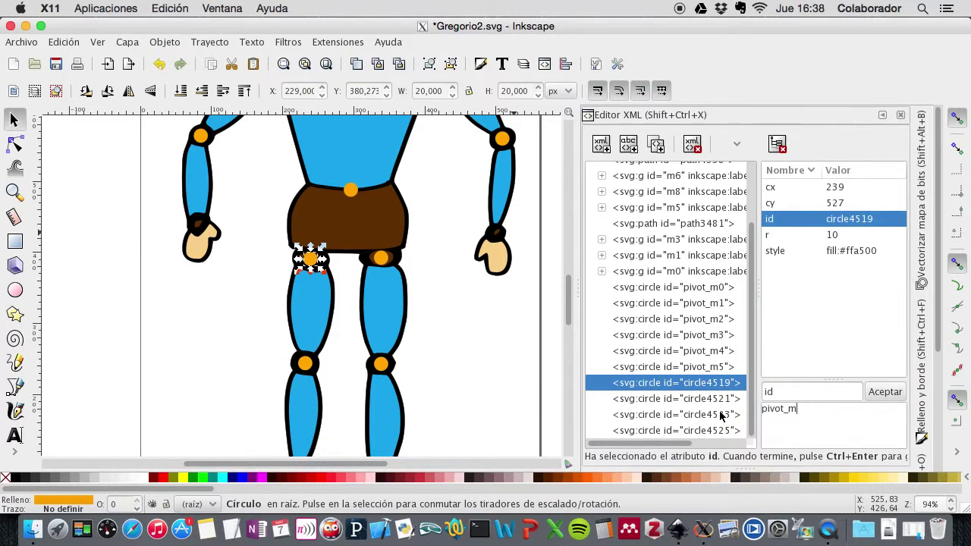
left_click(886, 392)
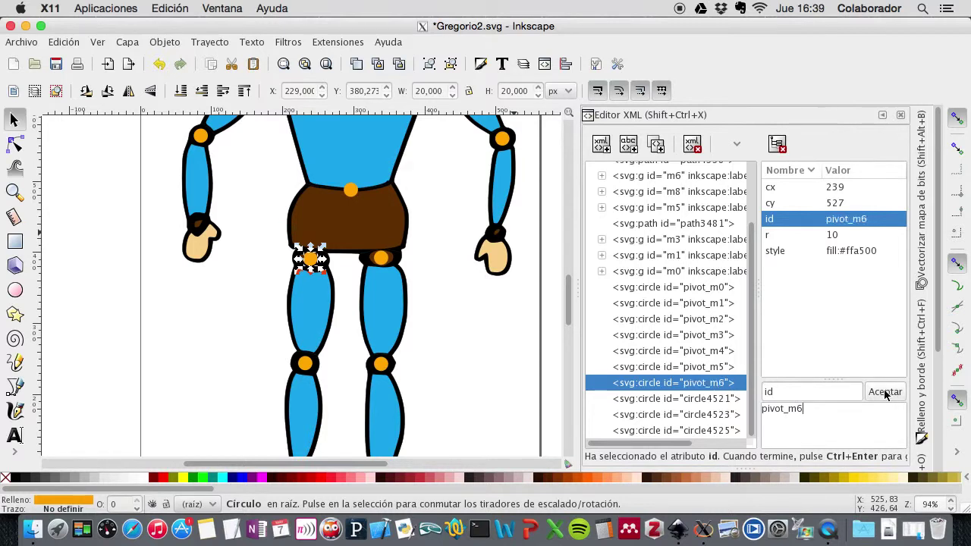
Step: Set the cx attribute to 232 and cy to 674 for the circle on the knee at the drawing's left
left_click(304, 367)
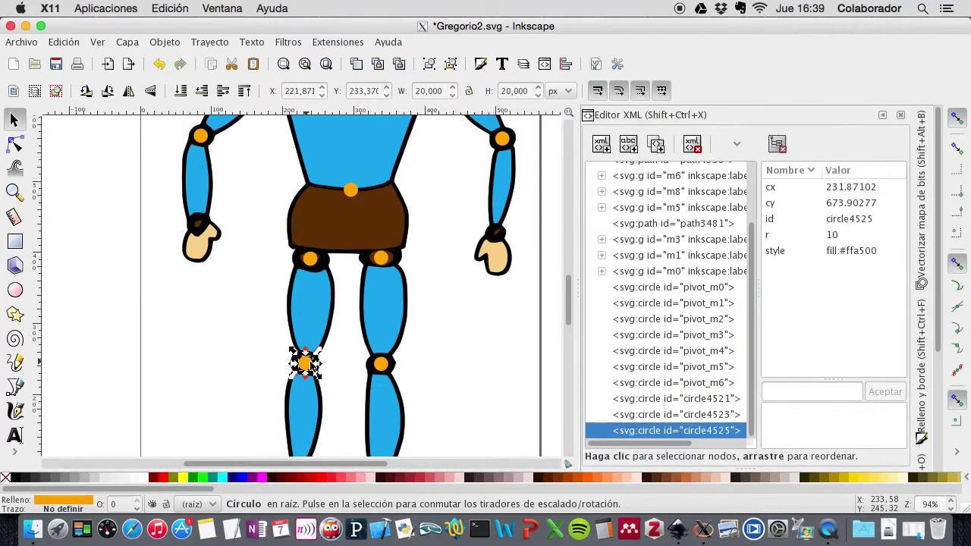
left_click(842, 187)
left_click_drag(819, 408, 776, 410)
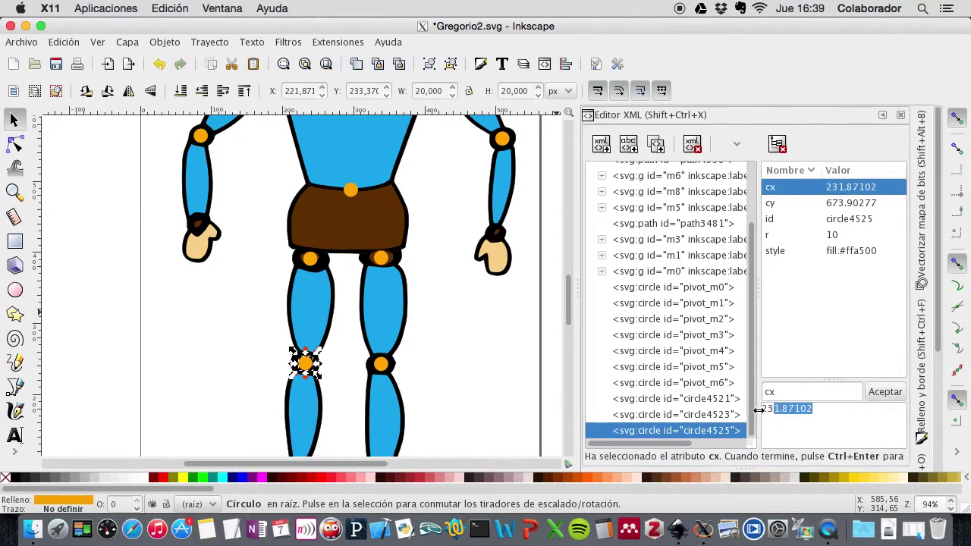
type("232")
left_click(886, 392)
left_click(850, 205)
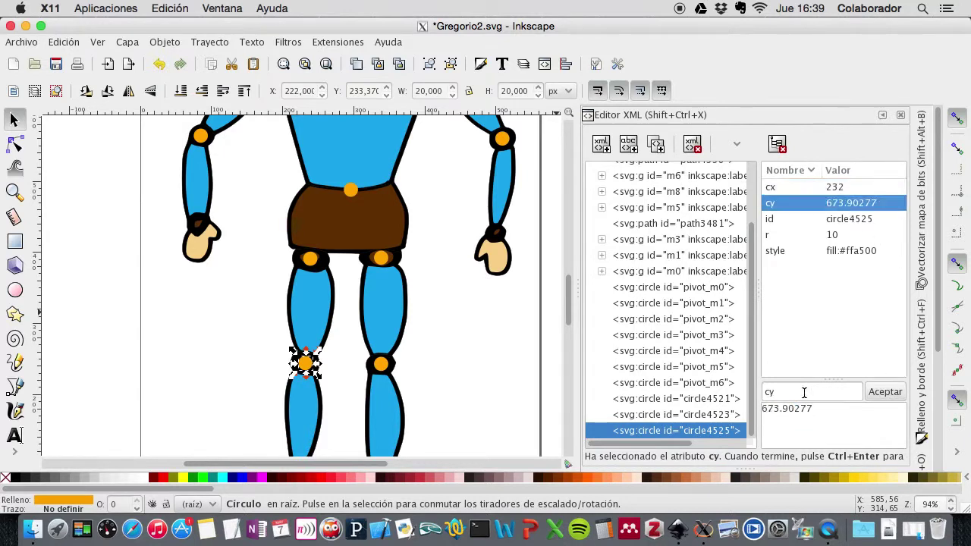
left_click_drag(815, 411, 772, 410)
type("4")
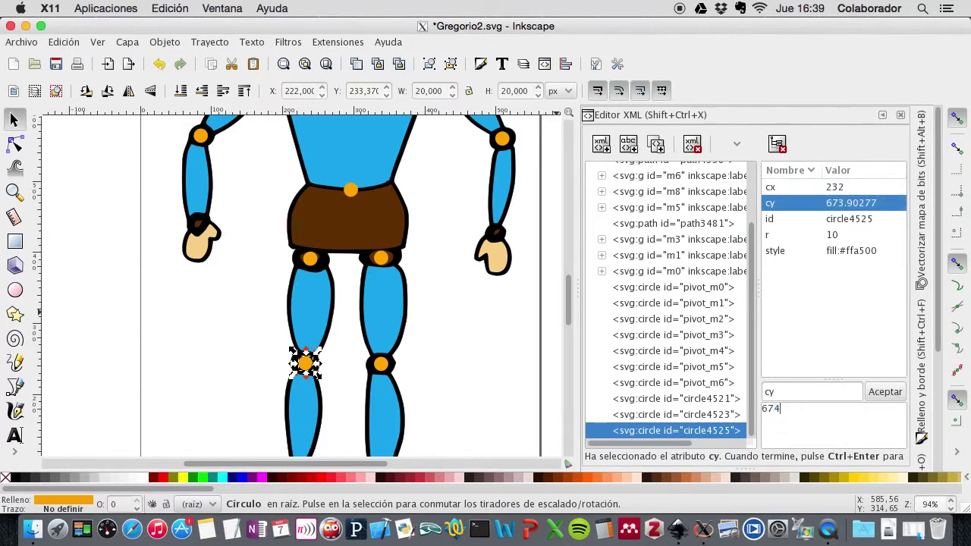
left_click(880, 393)
Step: Set the id attribute of the circle on the drawing's left knee to pivot_m7
left_click(852, 222)
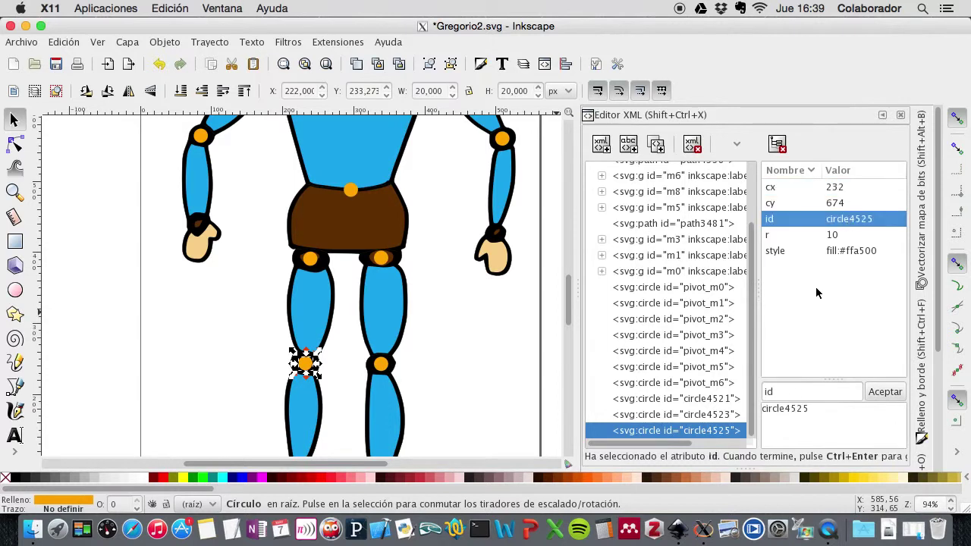
left_click_drag(813, 410, 738, 412)
type("pivot_m7")
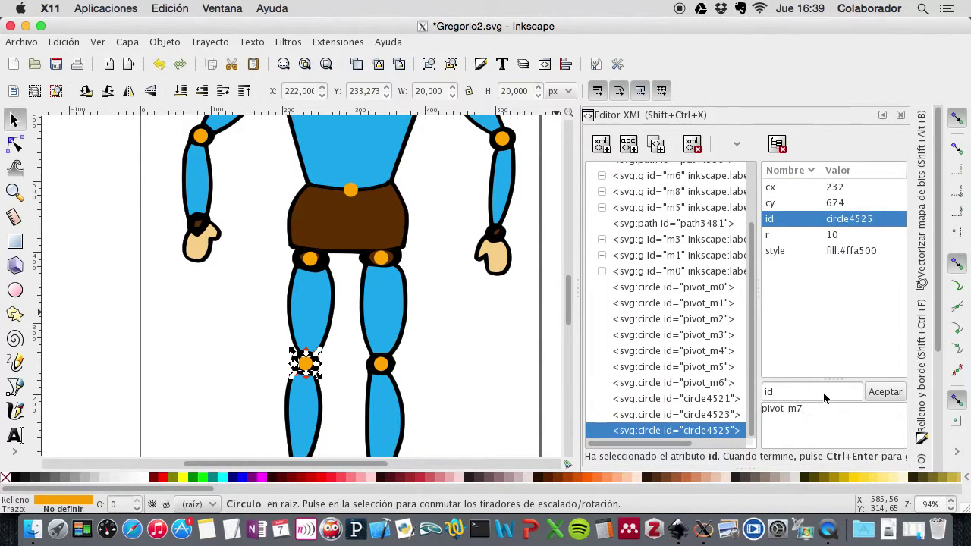
left_click(885, 391)
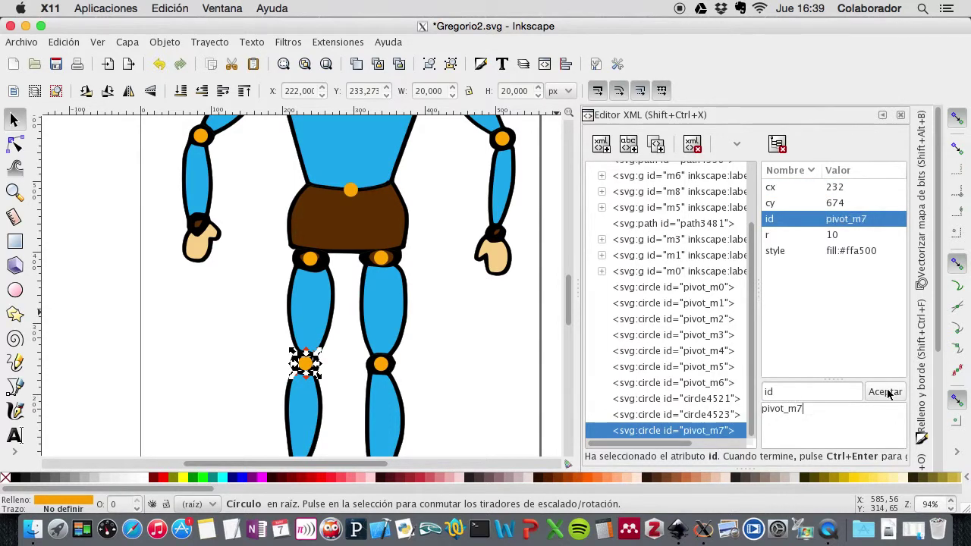
Step: Set the cx attribute to 339 and cy to 526 for the circle on the hip joint at the drawing's right
left_click(385, 259)
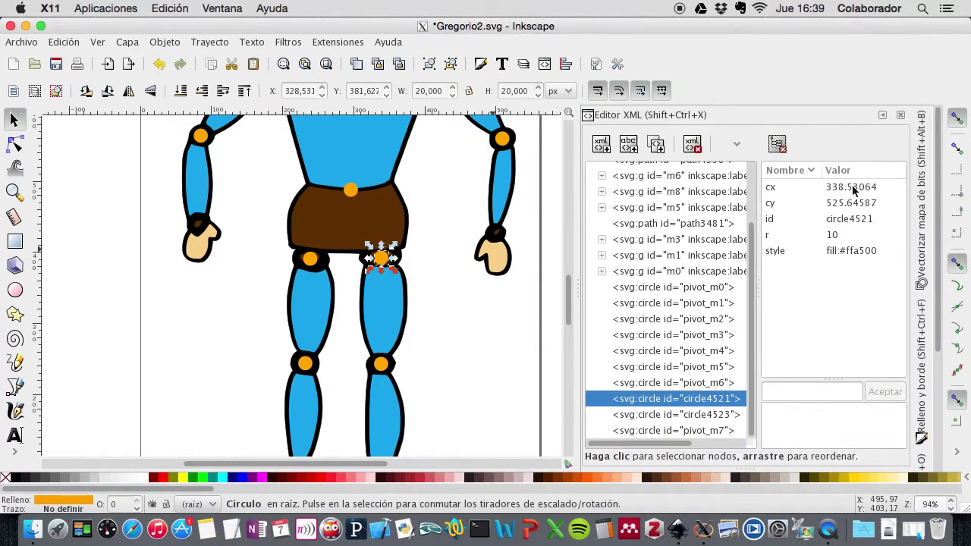
left_click(770, 186)
left_click_drag(813, 409, 772, 411)
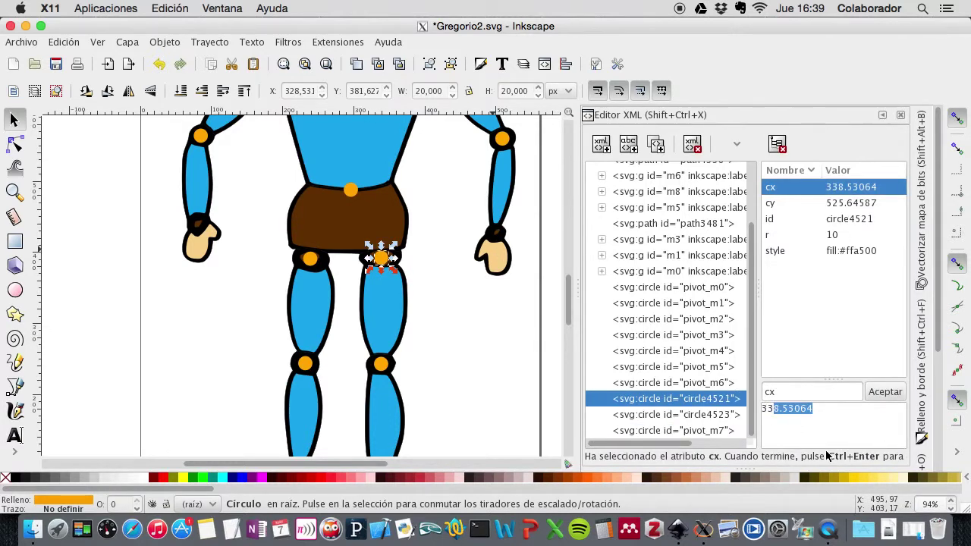
type("9")
left_click(885, 392)
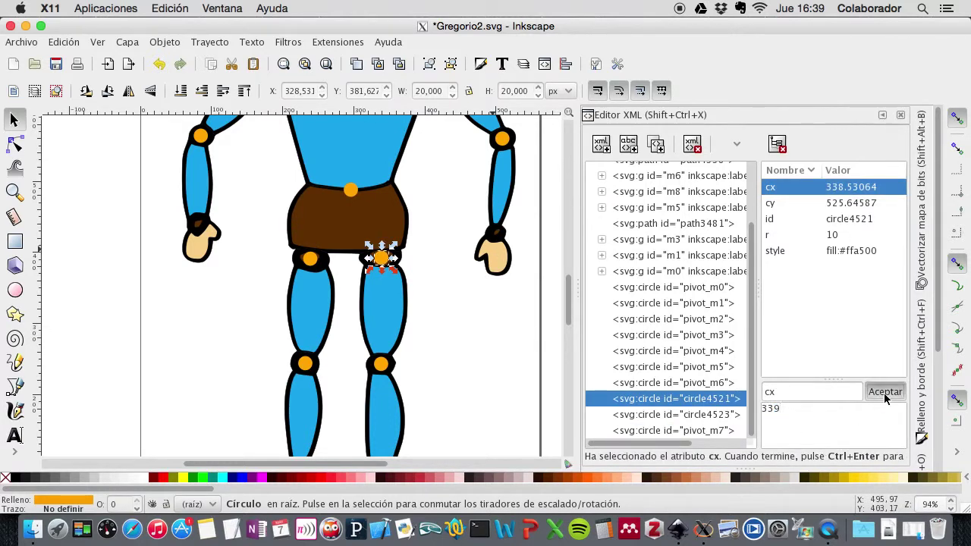
left_click(848, 203)
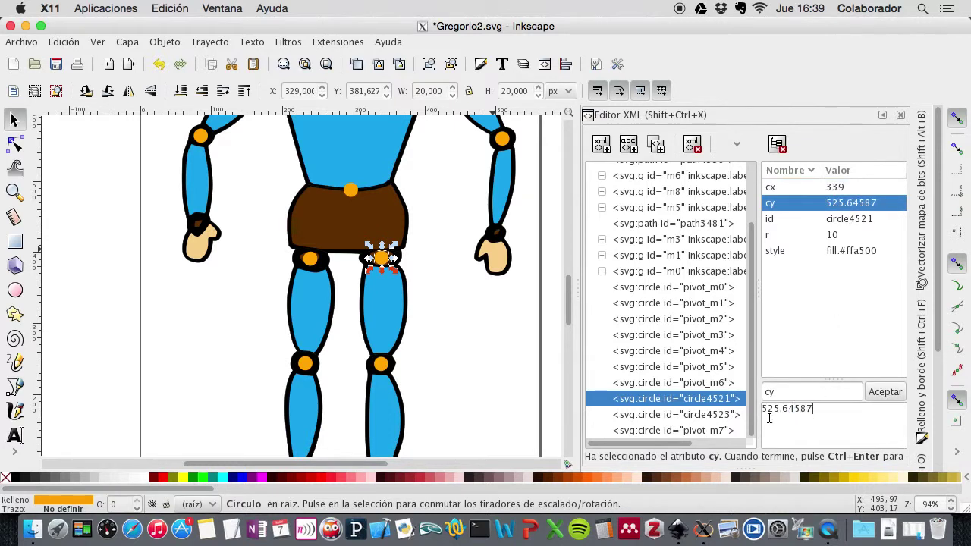
left_click(773, 410, "shift")
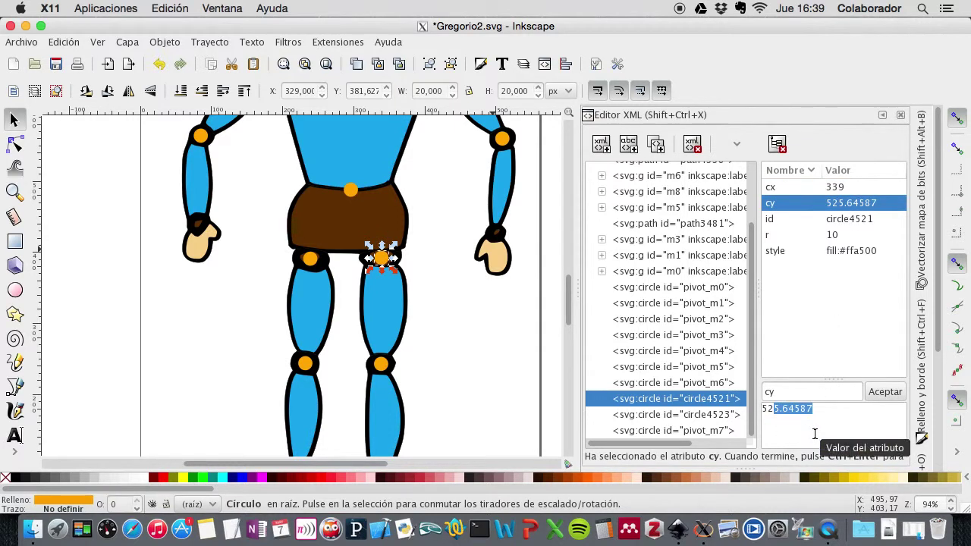
type("6")
left_click(885, 392)
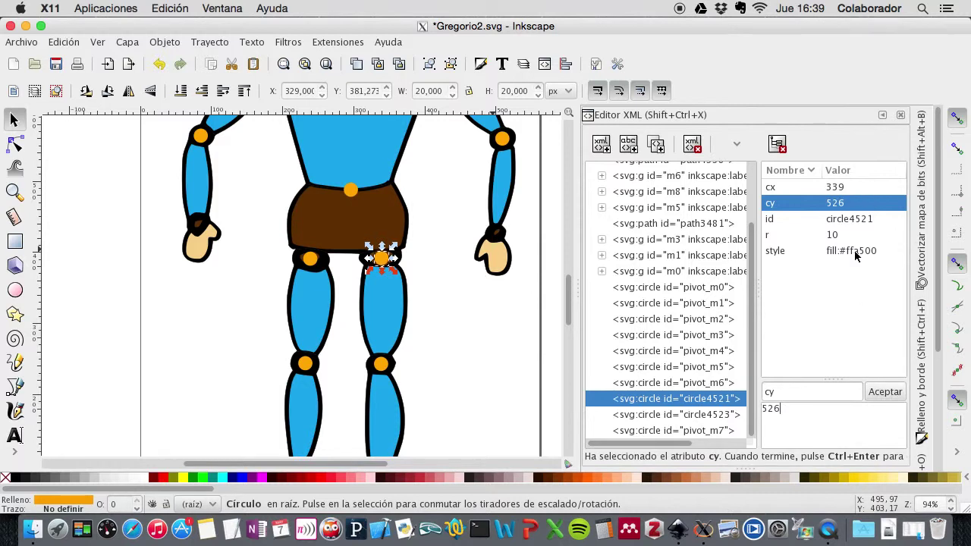
Step: Set the id attribute of the circle on the drawing's right hip joint to pivot_m8
left_click(859, 220)
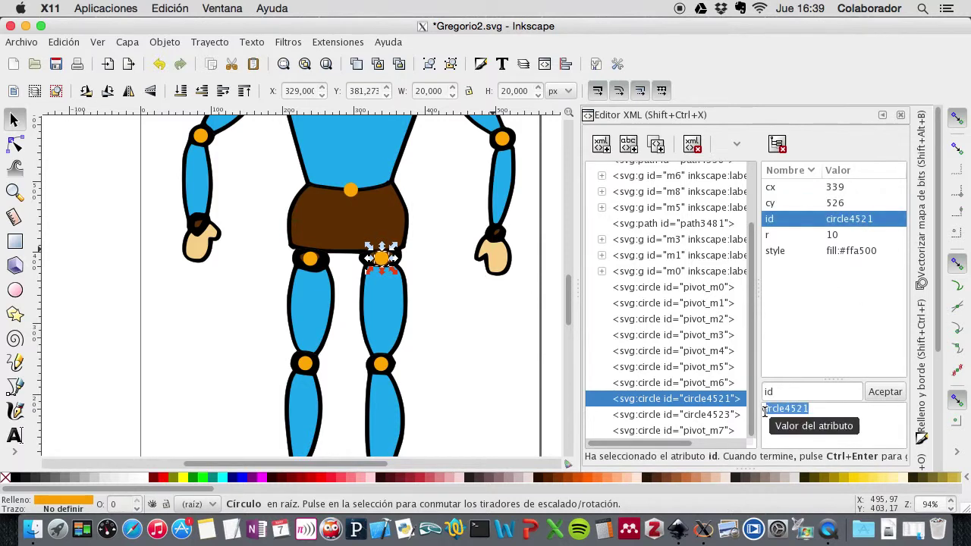
key("BackSpace")
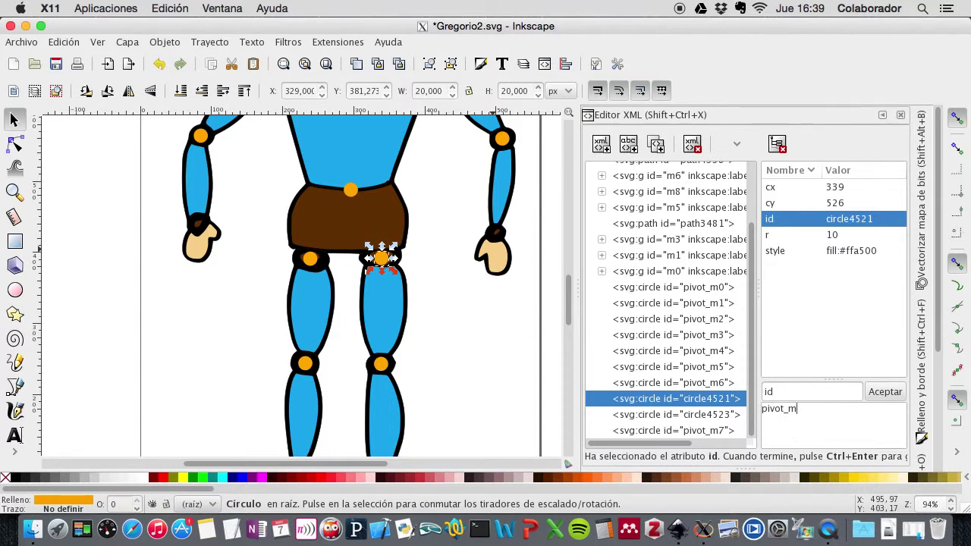
left_click(880, 392)
Step: Set the cx attribute to 339 and cy to 675 for the circle on the knee at the drawing's right
left_click(308, 363)
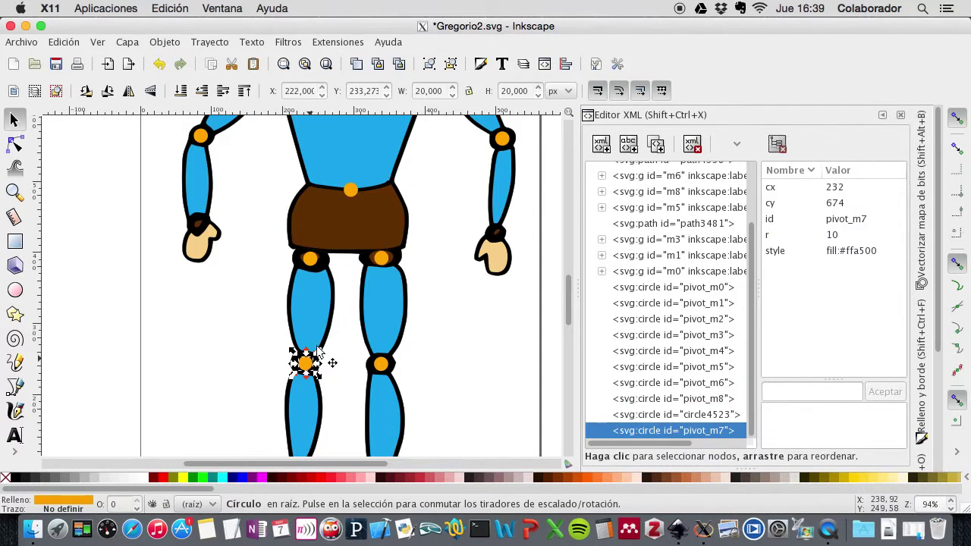
left_click(384, 365)
left_click(839, 194)
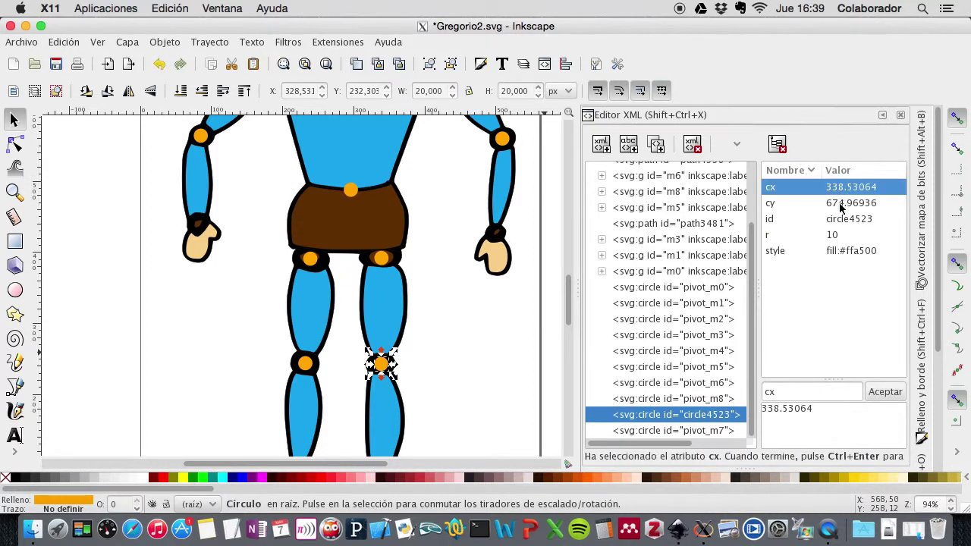
left_click_drag(812, 409, 779, 411)
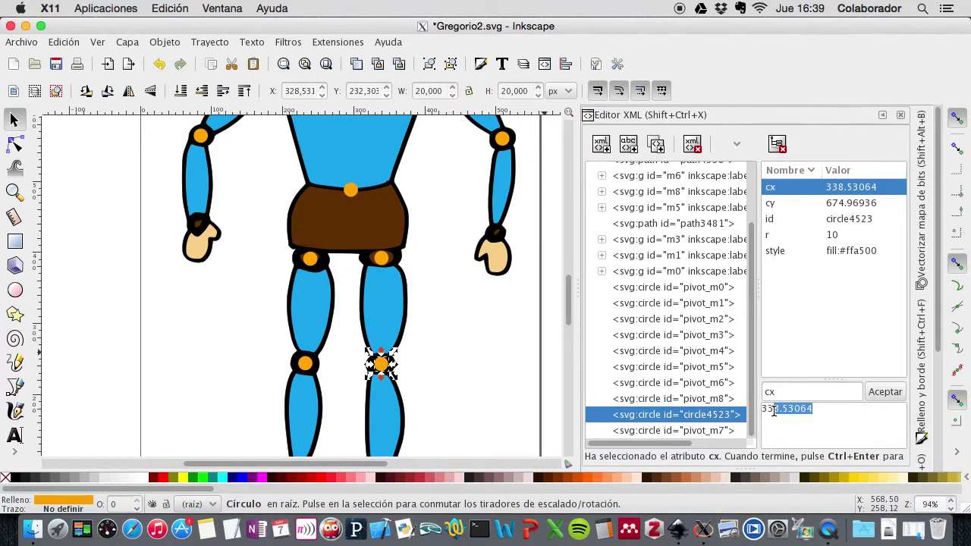
type("9")
left_click(880, 393)
left_click(855, 207)
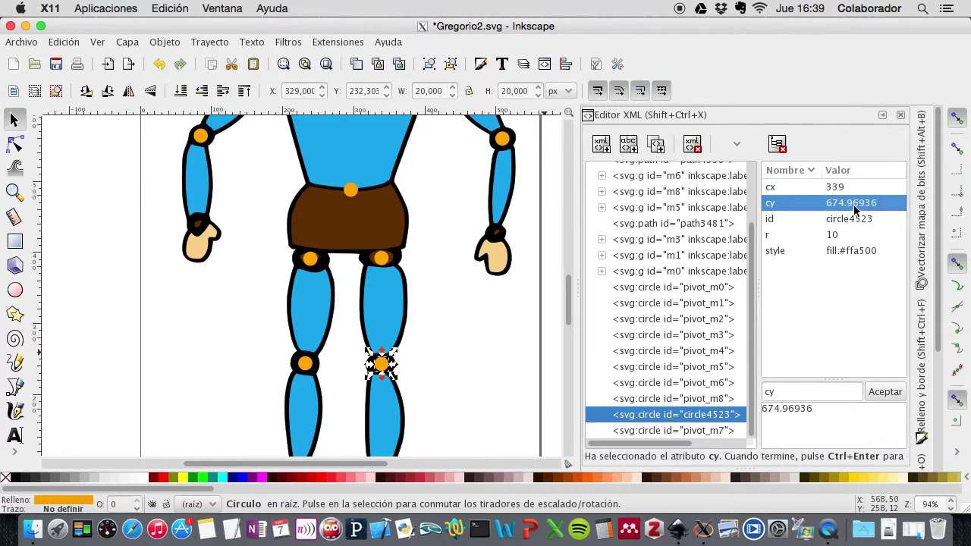
left_click_drag(813, 409, 769, 409)
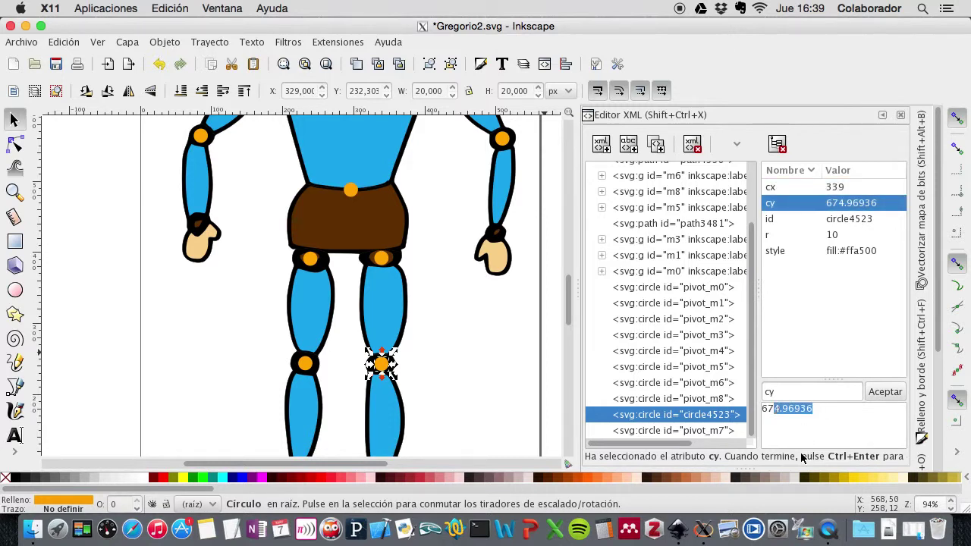
type("75")
left_click(885, 391)
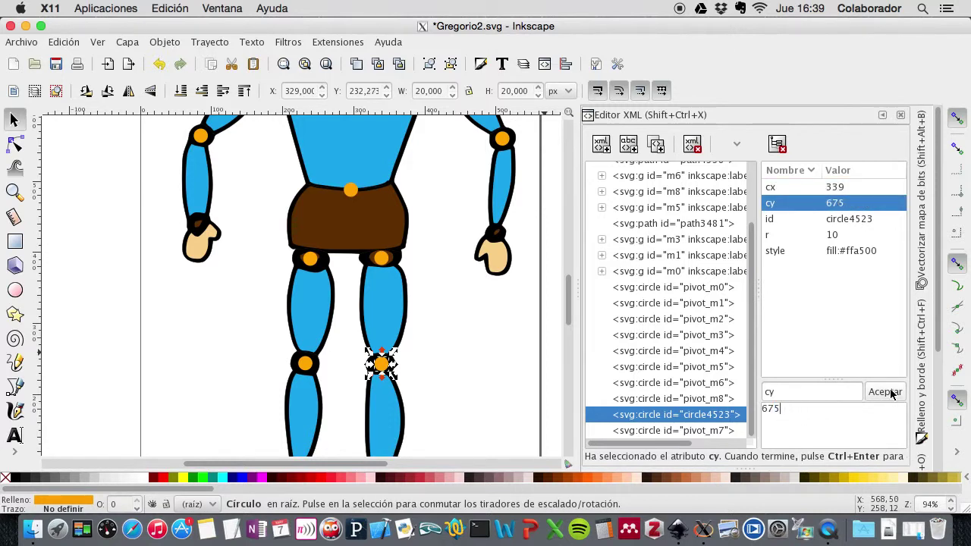
Step: Set the id attribute of the circle on the drawing's right knee to pivot_m9 and deselect it
left_click(852, 219)
left_click_drag(818, 416, 750, 414)
type("pivot_m")
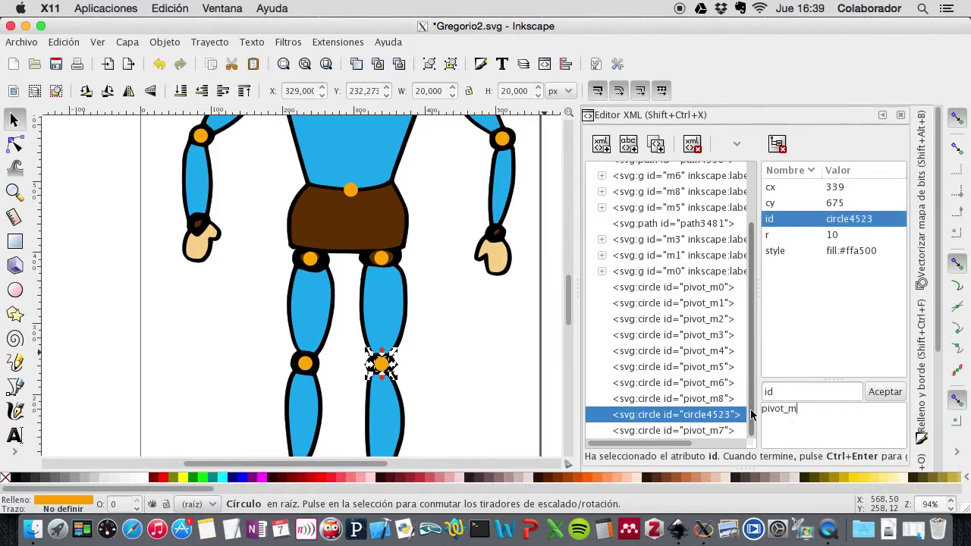
type("9")
left_click(885, 391)
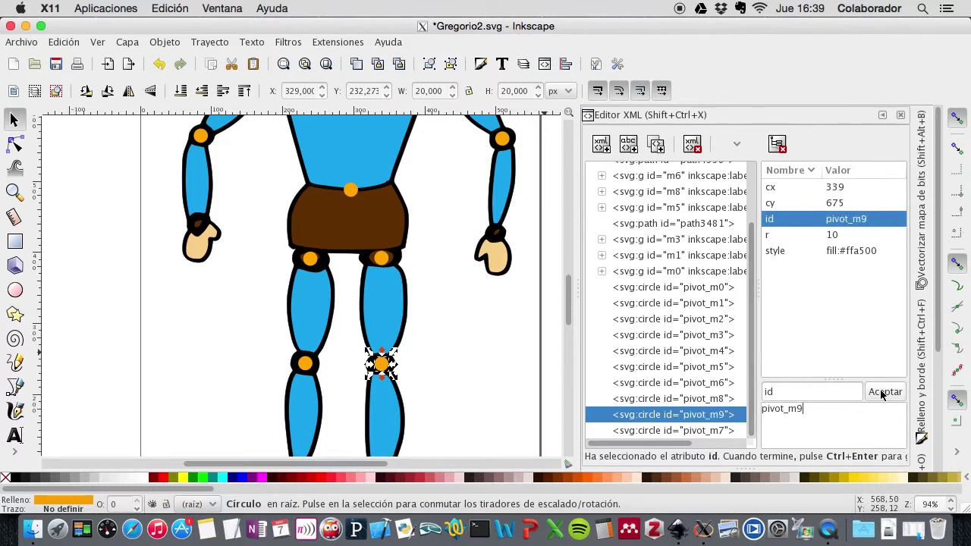
left_click(500, 362)
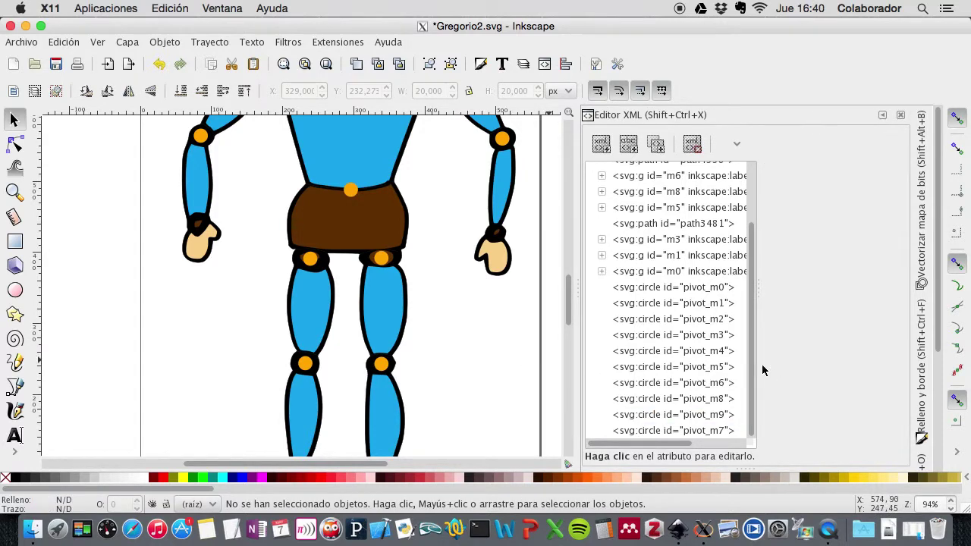
Step: Expand group m0 in the XML tree and move the pivot_m0 circle into it, nested under path3523
left_click(709, 292)
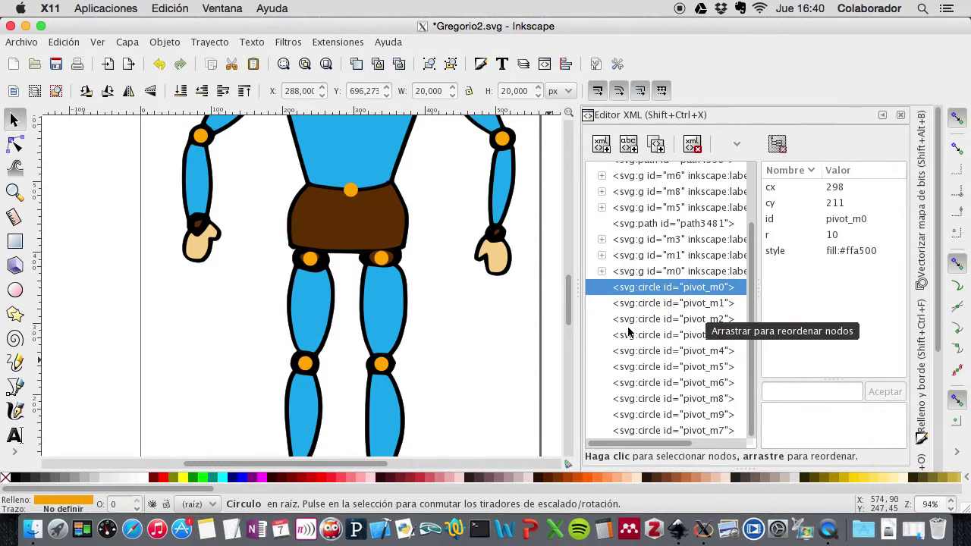
left_click(602, 272)
scroll(694, 304, "up", 3)
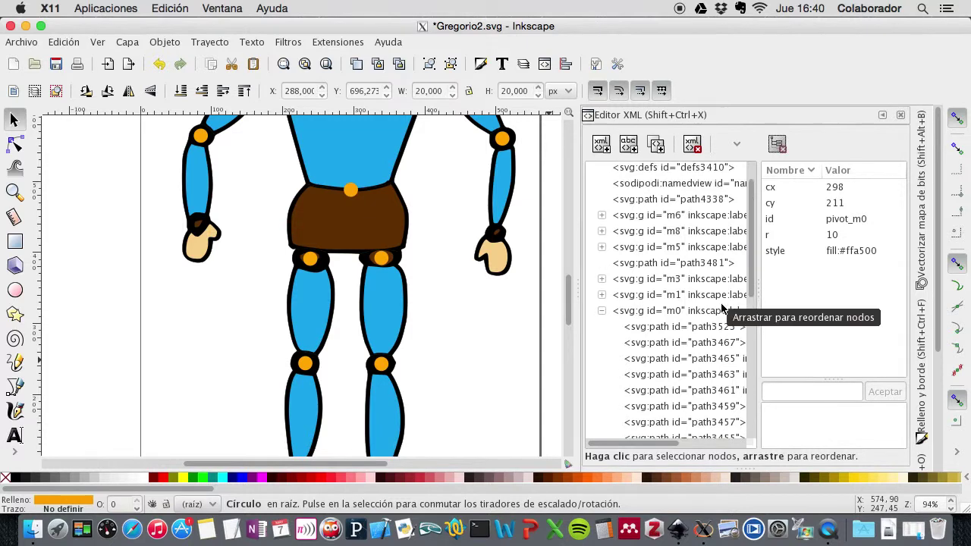
scroll(724, 307, "down", 3)
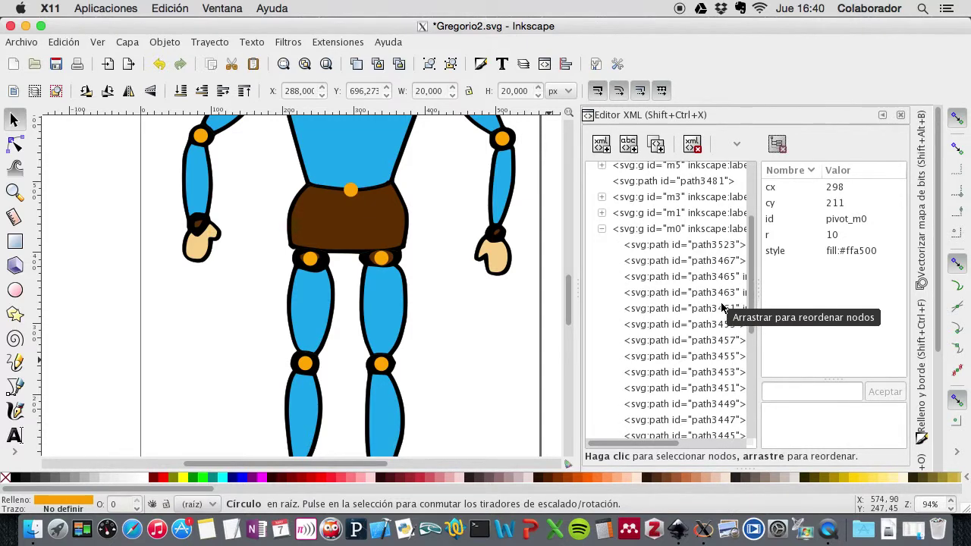
scroll(723, 308, "down", 7)
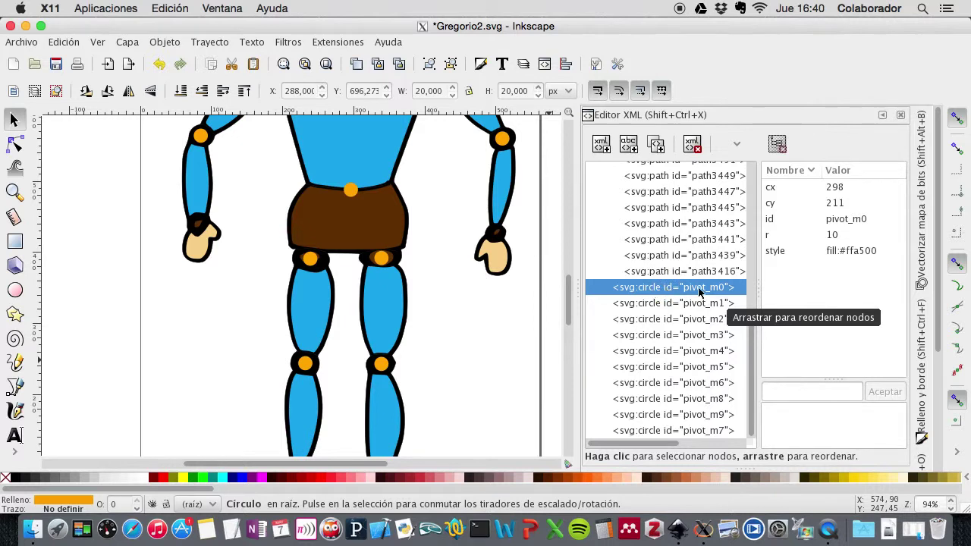
mouse_move(681, 287)
left_mouse_down()
mouse_move(673, 161)
mouse_move(671, 280)
left_mouse_up()
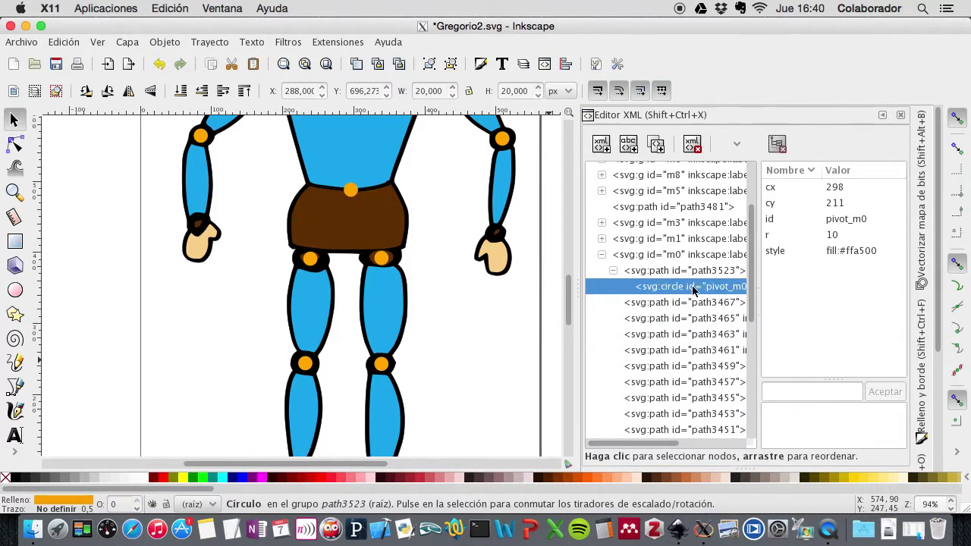
Step: Move the pivot_m0 circle out of path3523 and make it the first node directly inside group m0
mouse_move(666, 292)
left_mouse_down()
mouse_move(635, 291)
mouse_move(658, 291)
left_mouse_up()
left_click_drag(674, 290, 627, 273)
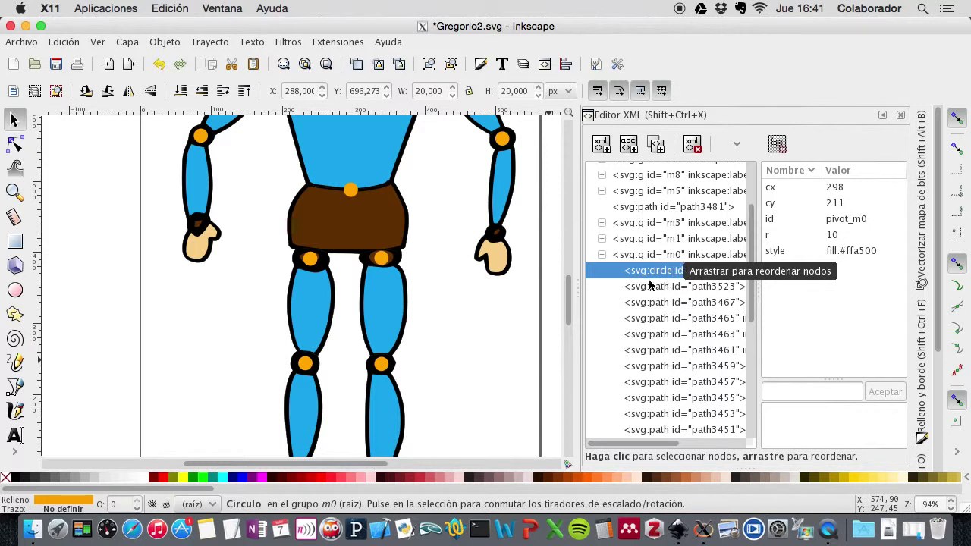
left_click_drag(642, 445, 657, 447)
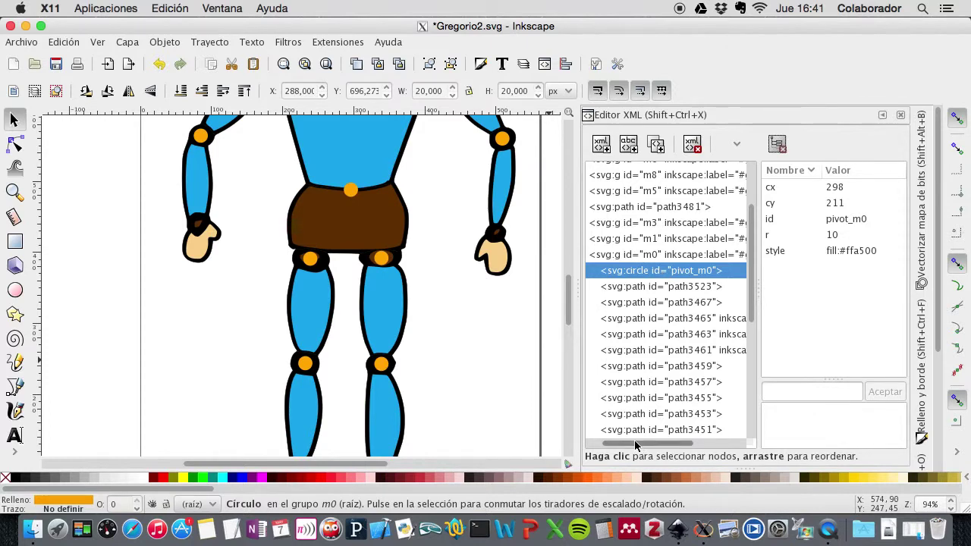
Step: Collapse group m0 in the XML tree and move the pivot_m1 circle into group m1 as its first node
left_click_drag(634, 442, 612, 443)
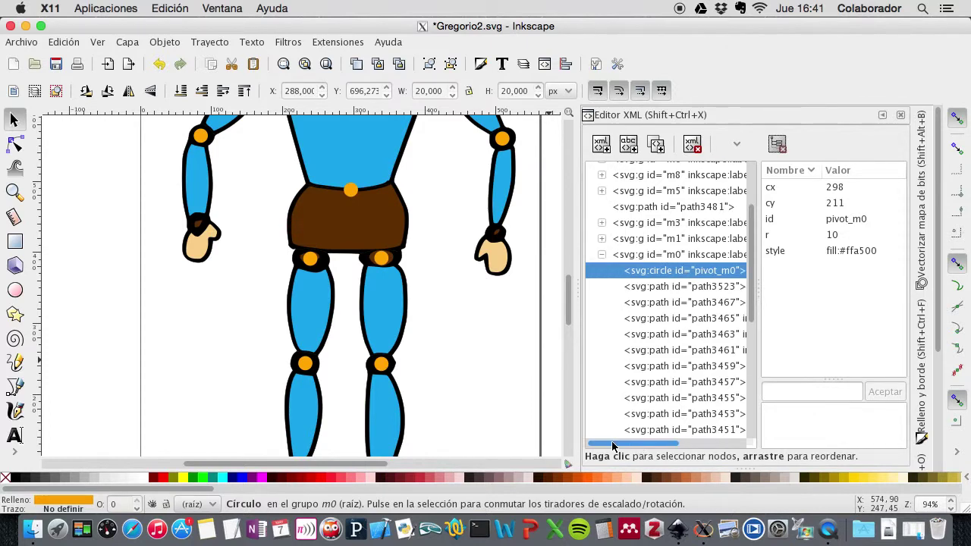
left_click(603, 255)
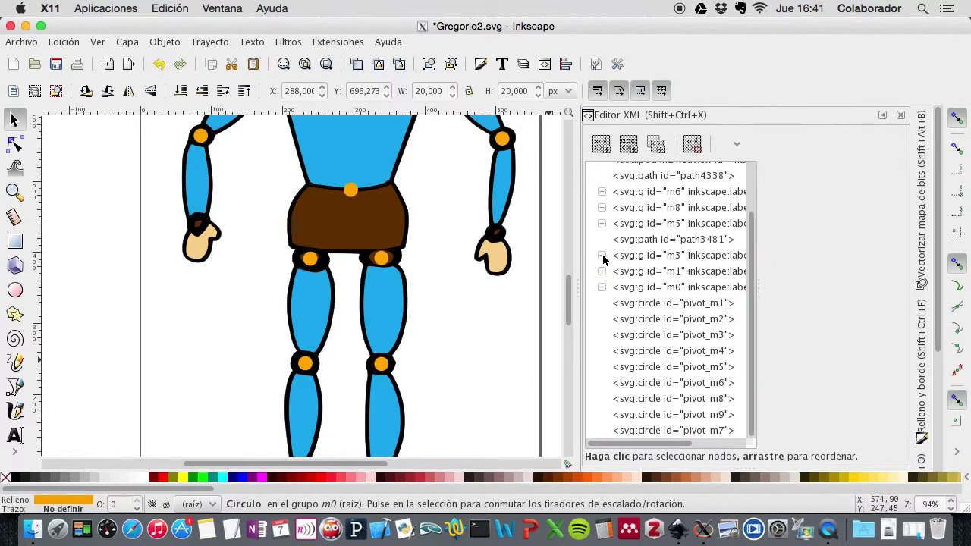
left_click(647, 304)
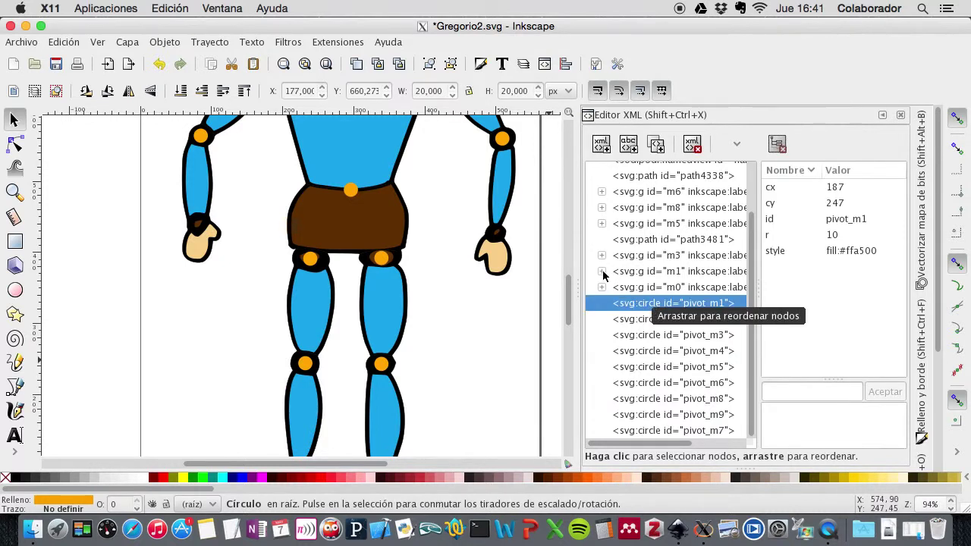
left_click(602, 271)
left_click_drag(653, 362, 648, 292)
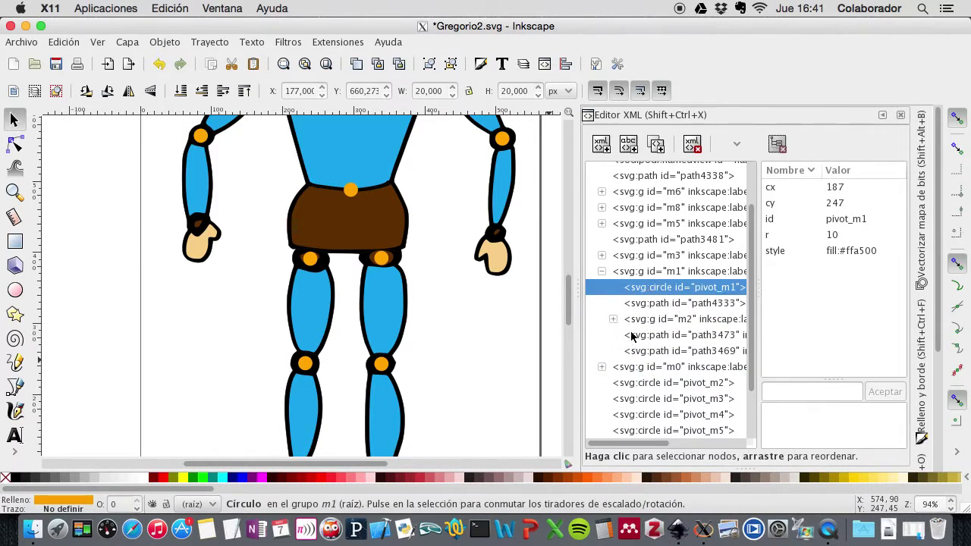
Step: Move the pivot_m2 circle into group m2 nested inside m1 as its first node, and collapse both groups
scroll(624, 380, "right", 3)
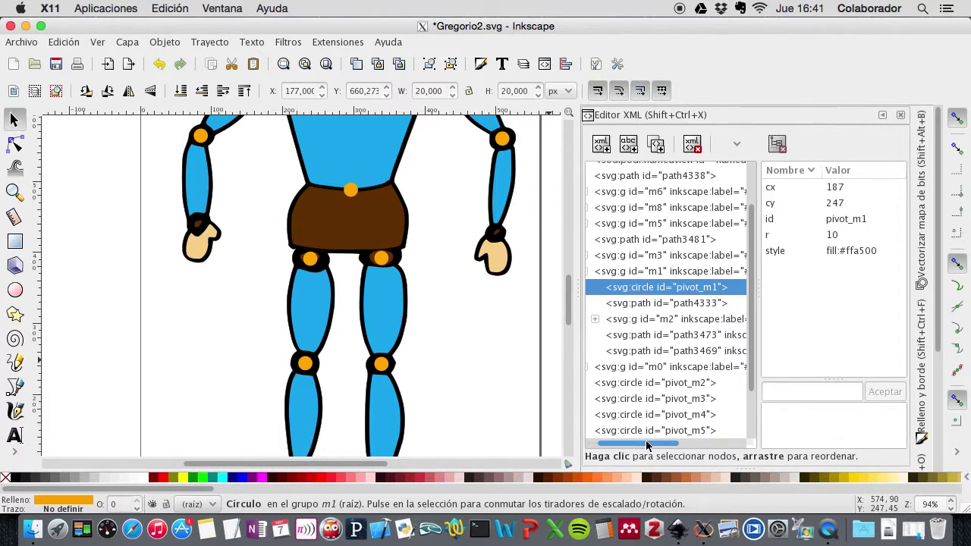
left_click(592, 319)
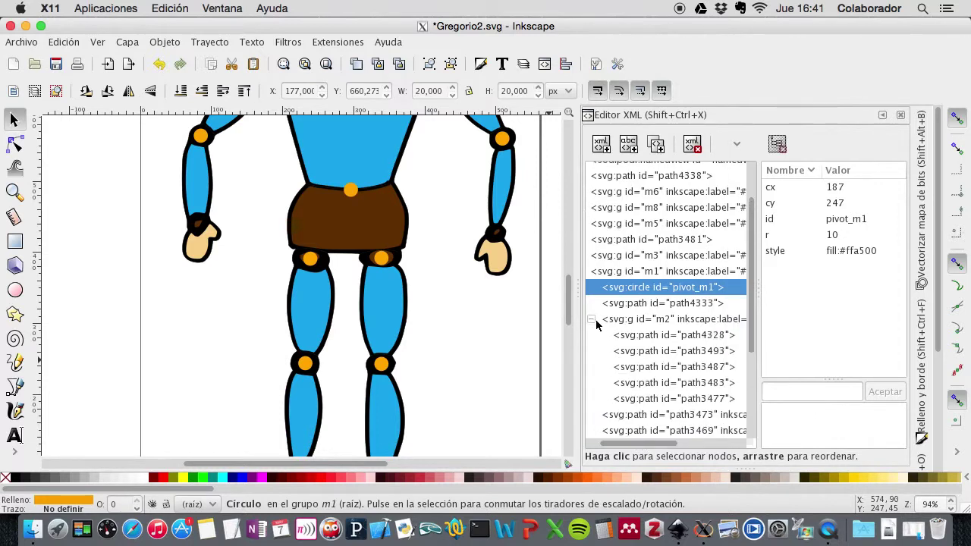
scroll(641, 403, "down", 3)
left_click_drag(639, 387, 638, 255)
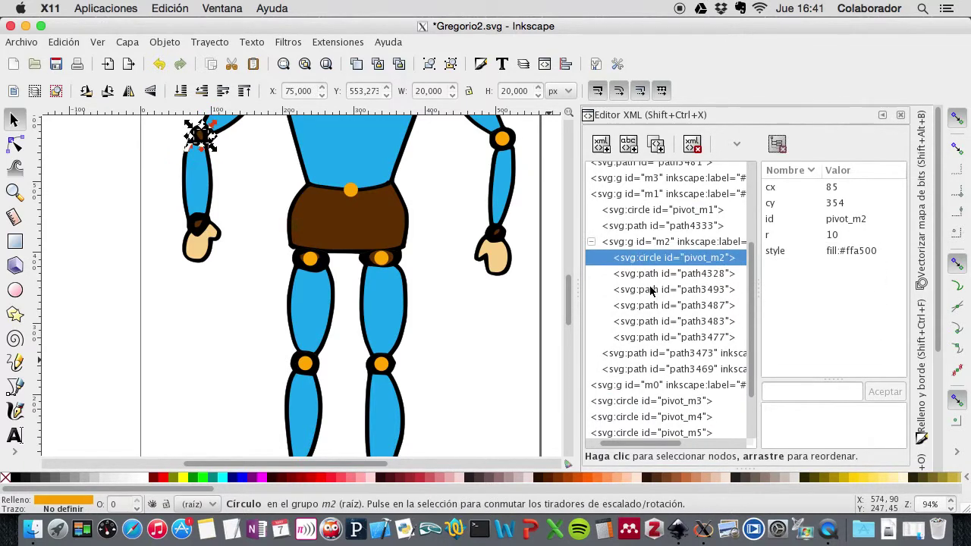
left_click(593, 243)
left_click_drag(638, 448, 629, 448)
left_click(601, 223)
Step: Widen the XML editor's node tree and move the pivot_m3 circle into group m3 as its first node
left_click_drag(578, 296, 533, 296)
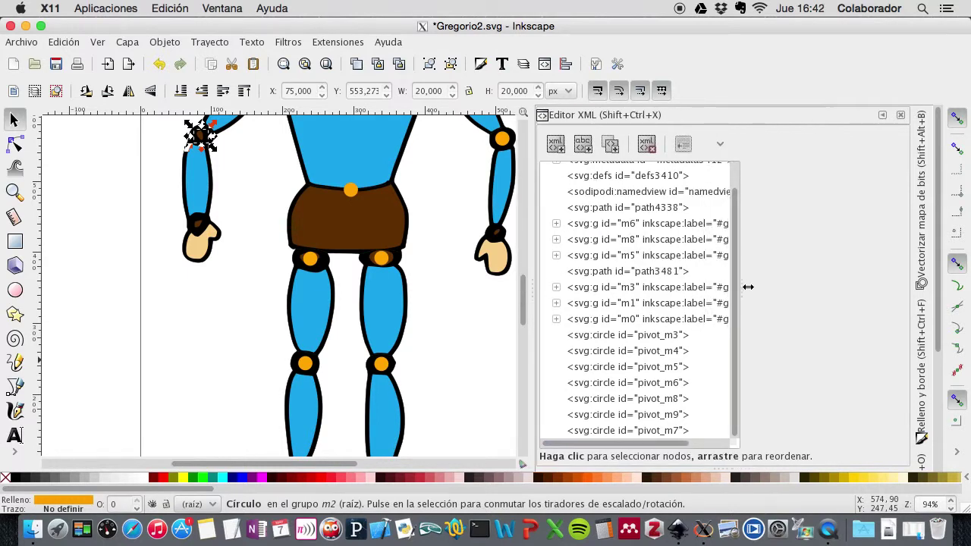
left_click_drag(748, 287, 759, 290)
left_click(658, 336)
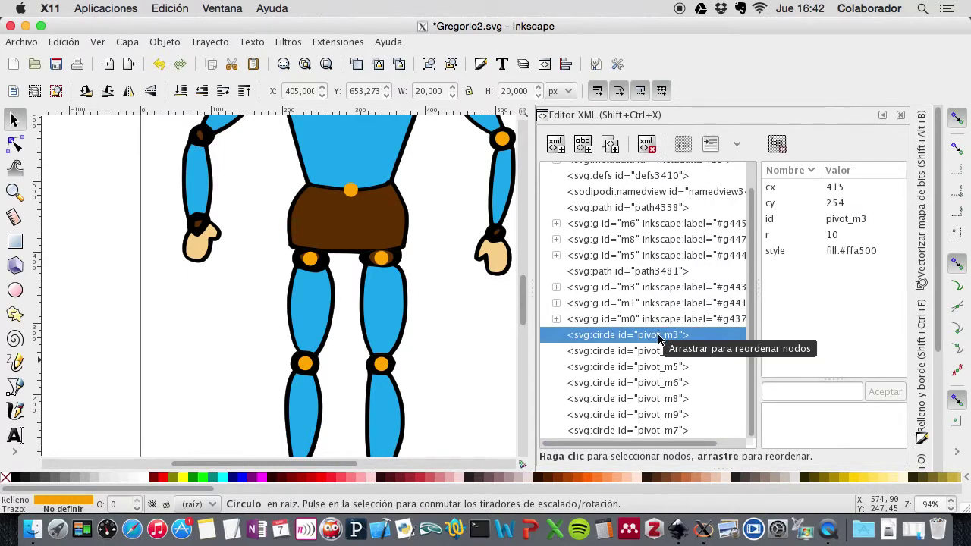
left_click(557, 287)
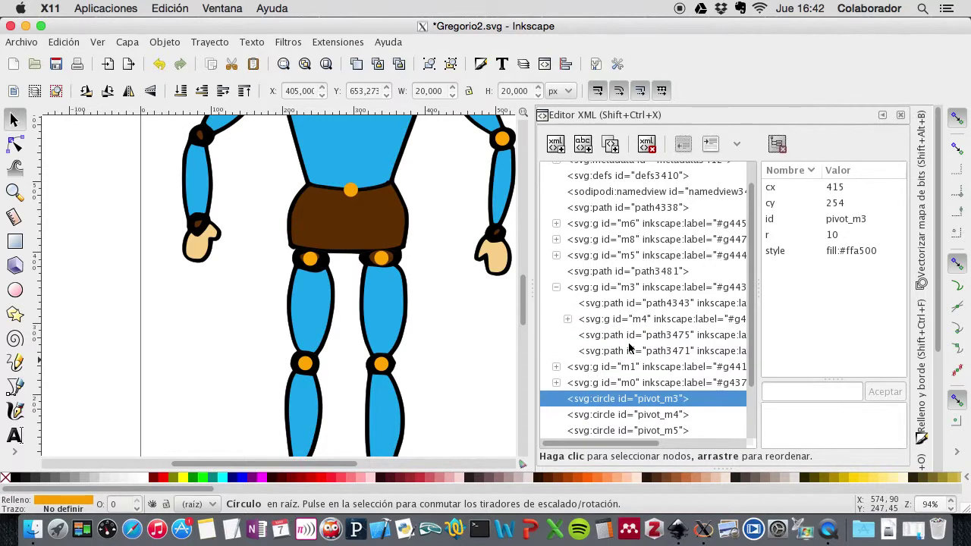
left_click_drag(618, 403, 605, 302)
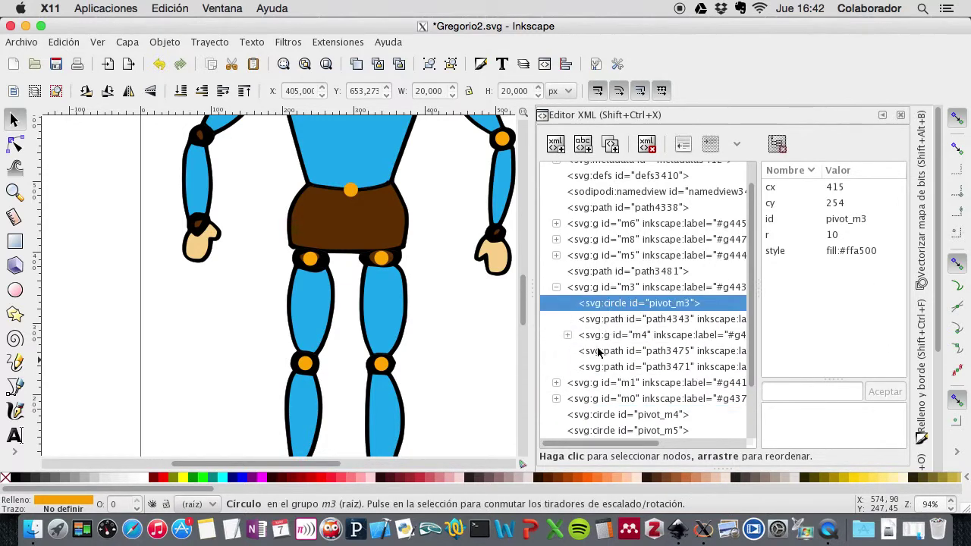
Step: Move the pivot_m4 circle into group m4 nested inside m3, and collapse both groups
left_click(570, 340)
scroll(593, 354, "down", 3)
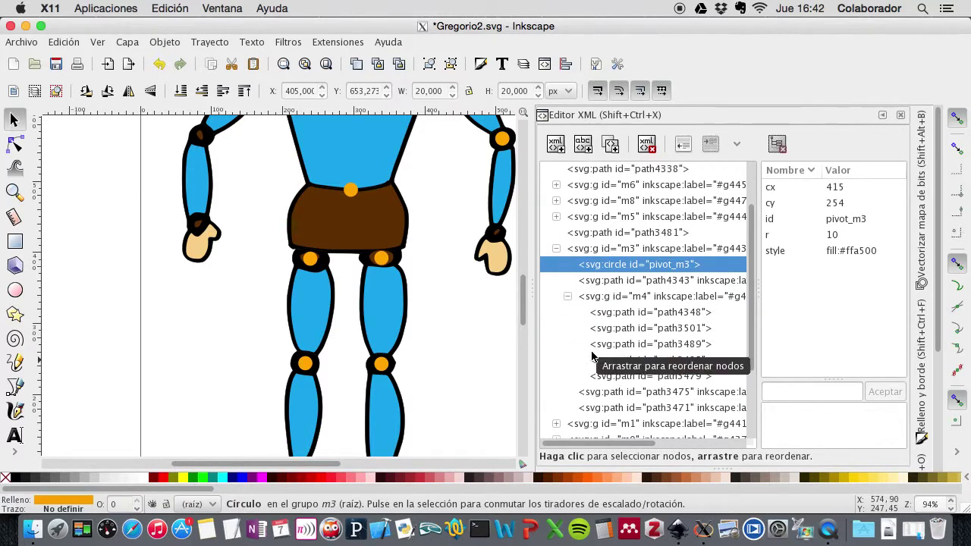
left_click(588, 417)
left_click_drag(588, 423, 565, 263)
left_click(567, 258)
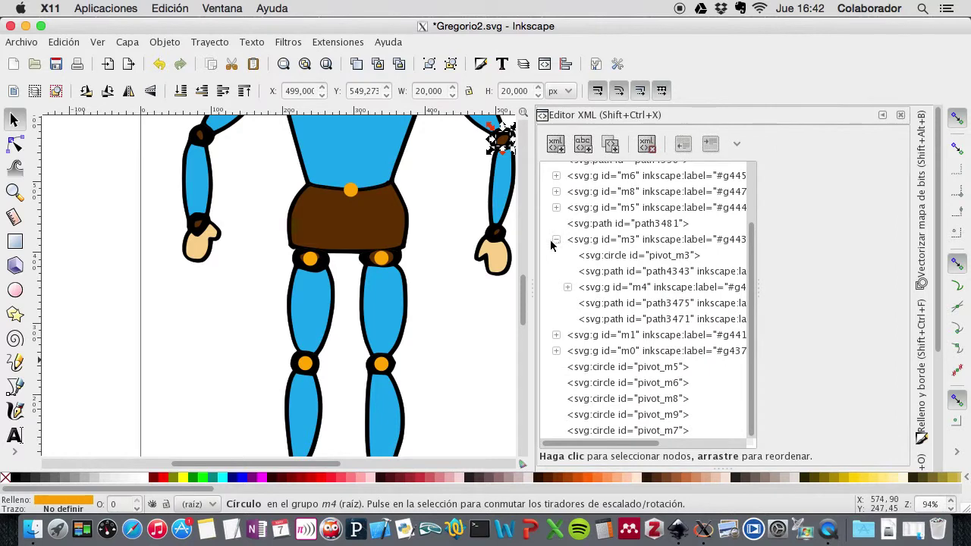
left_click(557, 240)
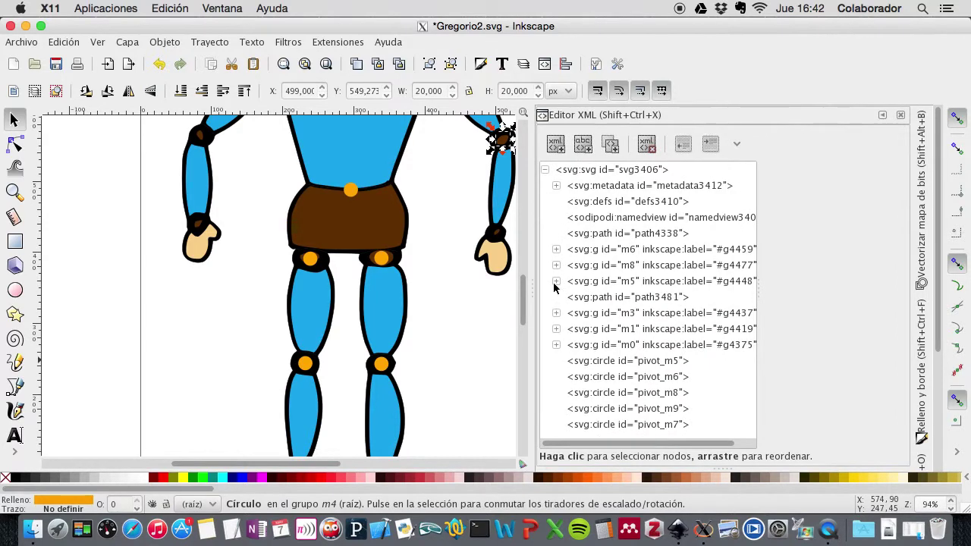
Step: Move the pivot_m5 circle into group m5 as its first node and collapse the group
left_click(555, 282)
left_click_drag(603, 392, 599, 282)
left_click(556, 283)
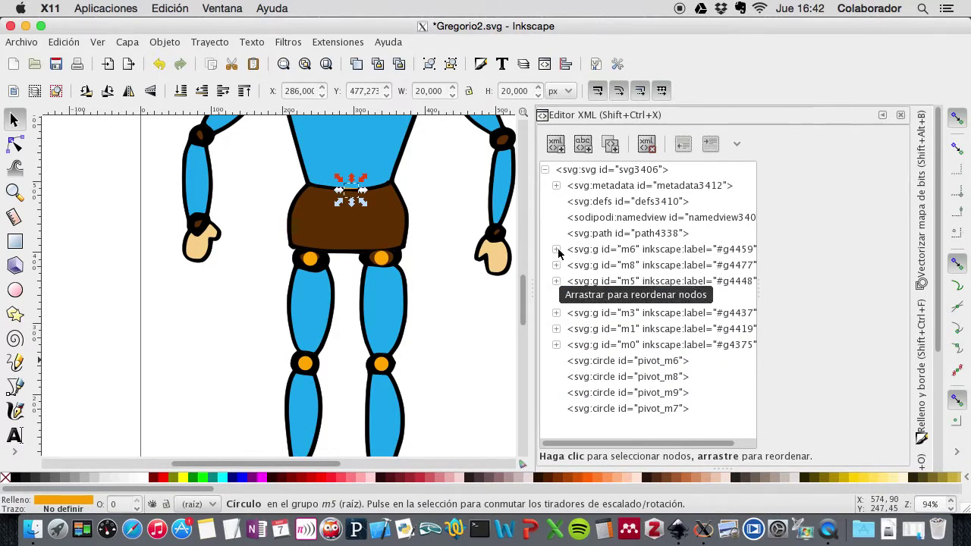
Step: Expand group m6 and move the pivot_m6 circle into it as its first node
left_click(557, 250)
scroll(604, 334, "down", 2)
left_click_drag(607, 387, 594, 226)
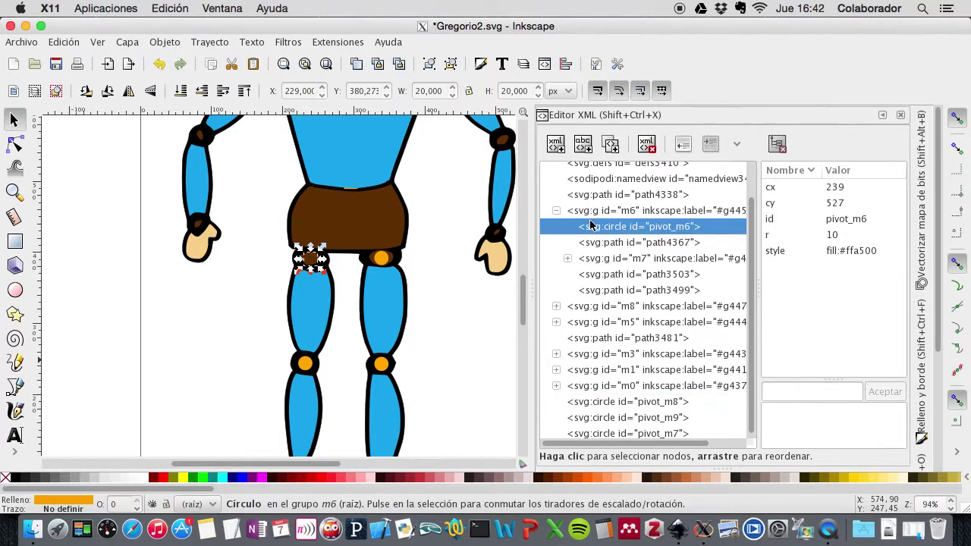
Step: Move the pivot_m7 circle into group m7 nested inside m6, and collapse both groups
left_click(568, 260)
scroll(569, 260, "down", 2)
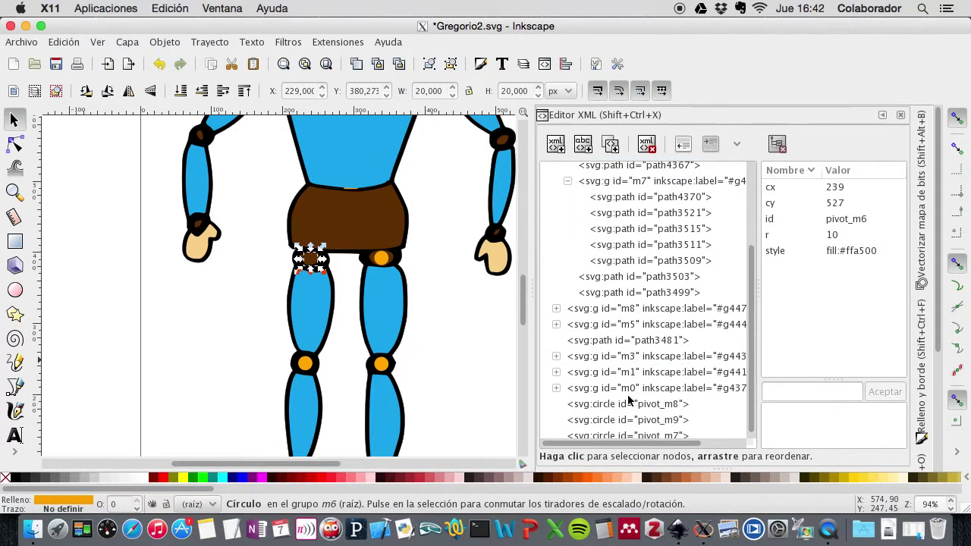
left_click_drag(654, 432, 637, 212)
left_click_drag(644, 290, 643, 223)
left_click(567, 191)
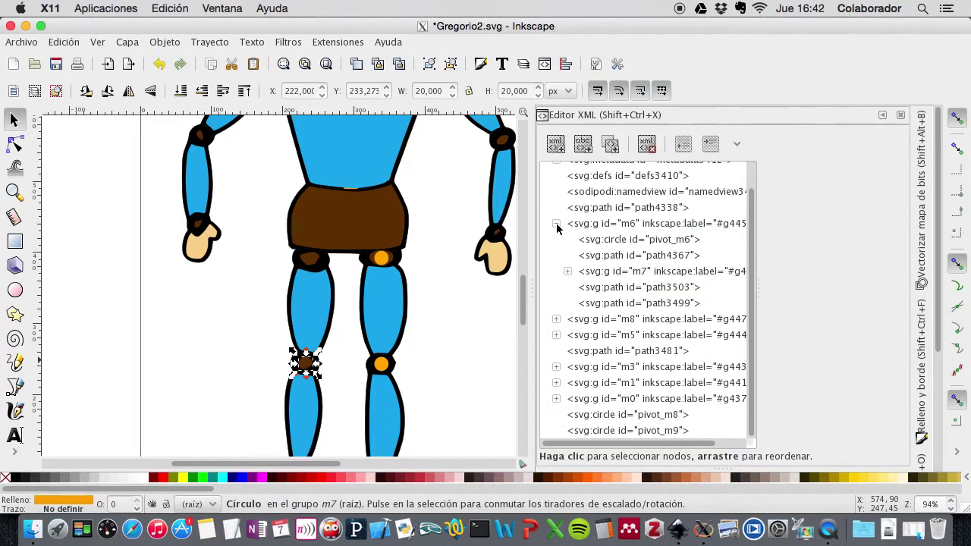
left_click(558, 228)
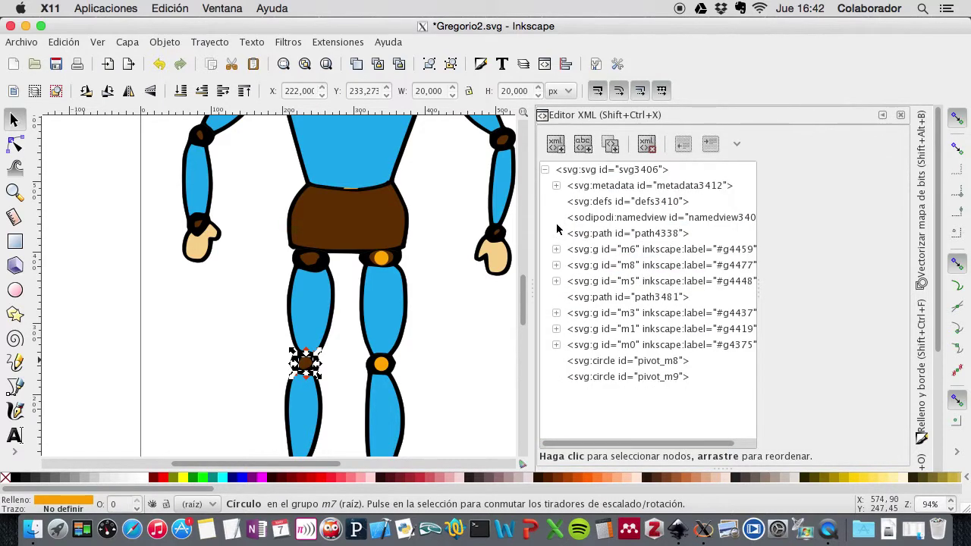
Step: Expand group m8 and move the pivot_m8 circle into it as its first node
left_click(557, 266)
scroll(600, 314, "down", 1)
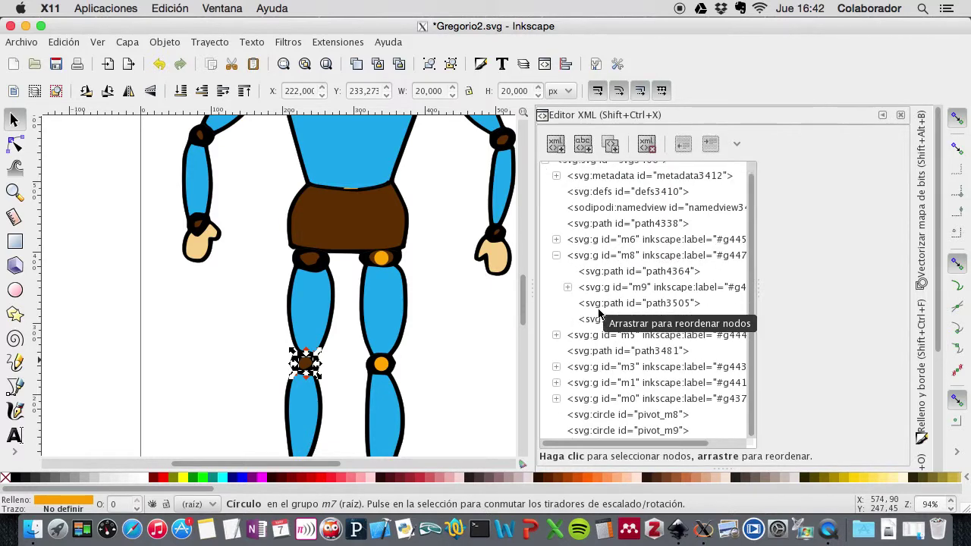
left_click_drag(619, 414, 596, 275)
Step: Move the pivot_m9 circle into group m9 nested inside m8, and collapse group m8
left_click(568, 304)
scroll(581, 310, "down", 5)
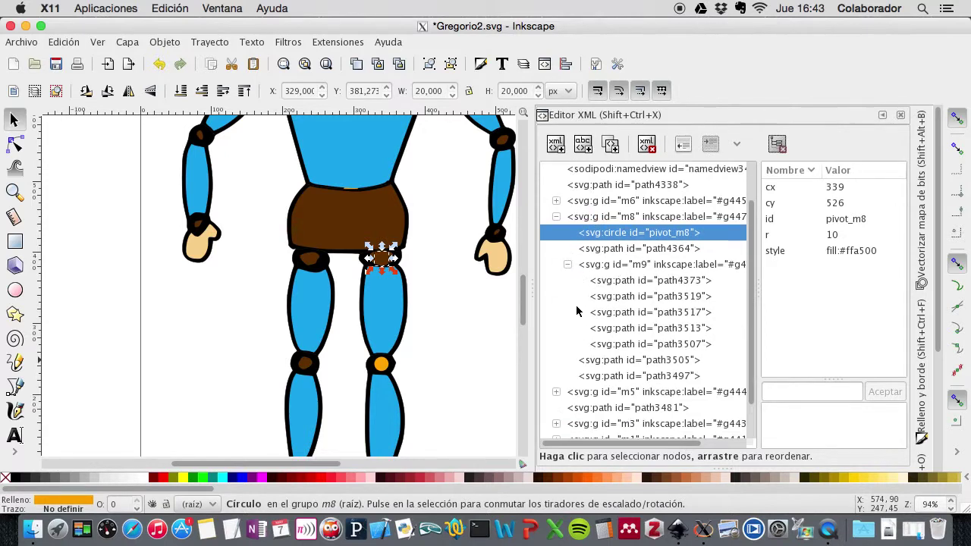
left_click(616, 433)
left_click_drag(616, 430, 607, 228)
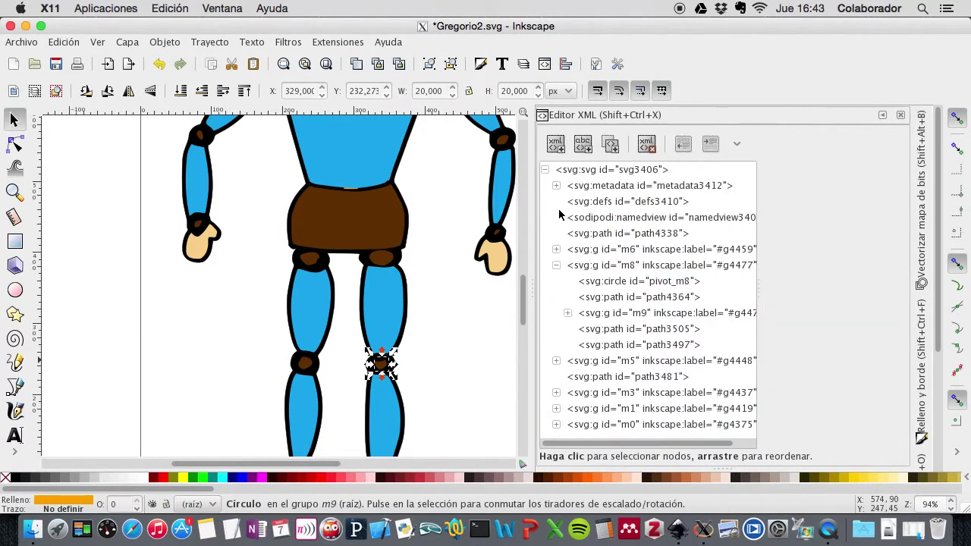
left_click(556, 265)
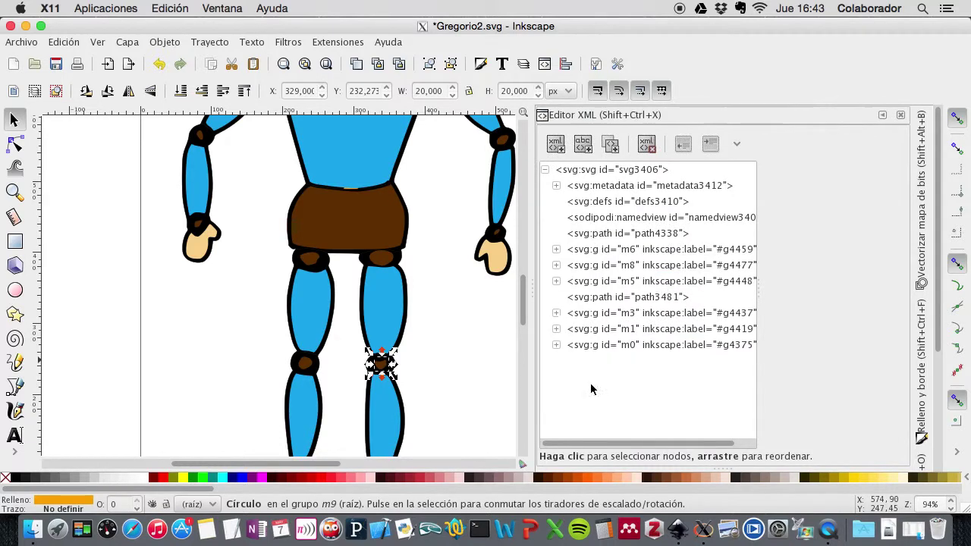
Step: Collapse group m5 in the XML tree and deselect the pivot_m5 circle
left_click(465, 389)
scroll(465, 389, "up", 6)
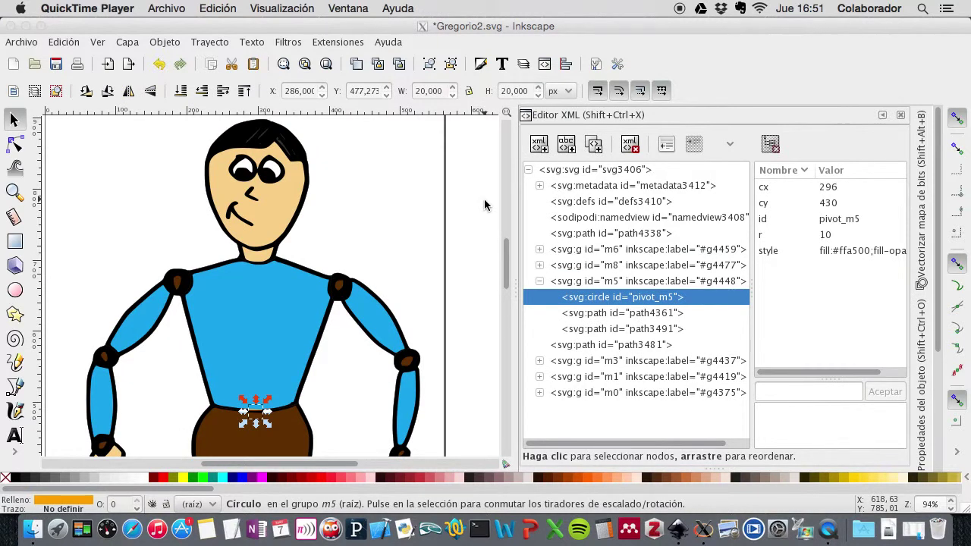
left_click(540, 281)
left_click(539, 281)
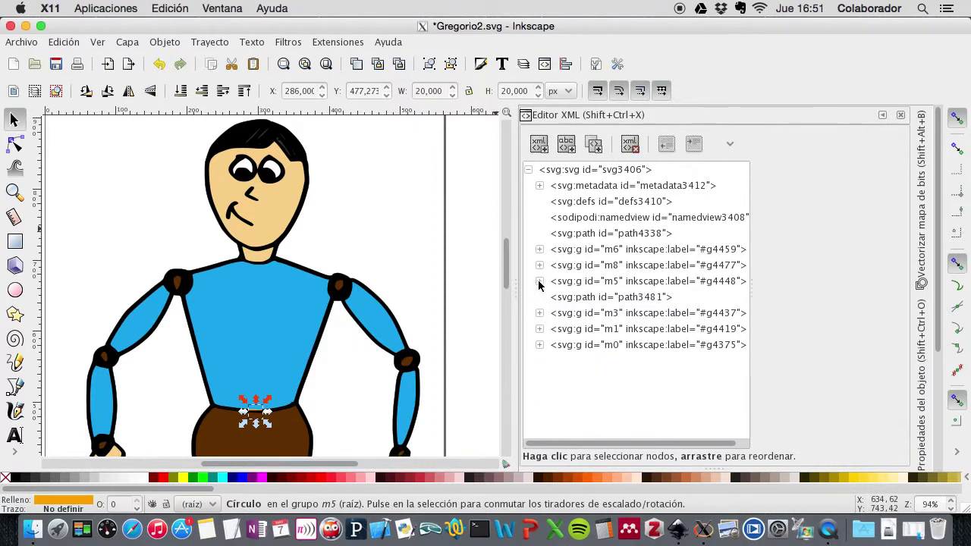
left_click(419, 259)
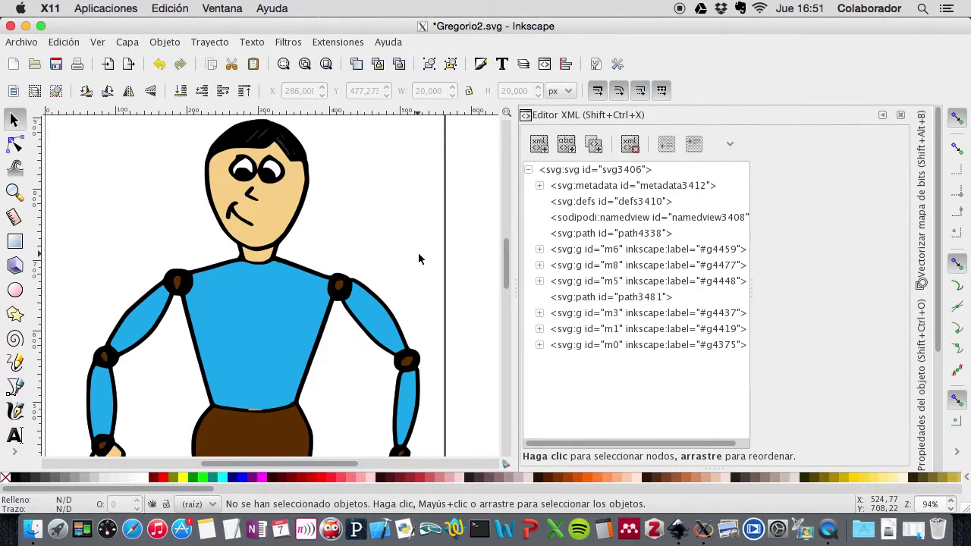
left_click(540, 280)
left_click(539, 281)
Step: Select all parts of the whole character on the page and group them into one object
key("minus")
key("minus")
scroll(429, 261, "down", 1)
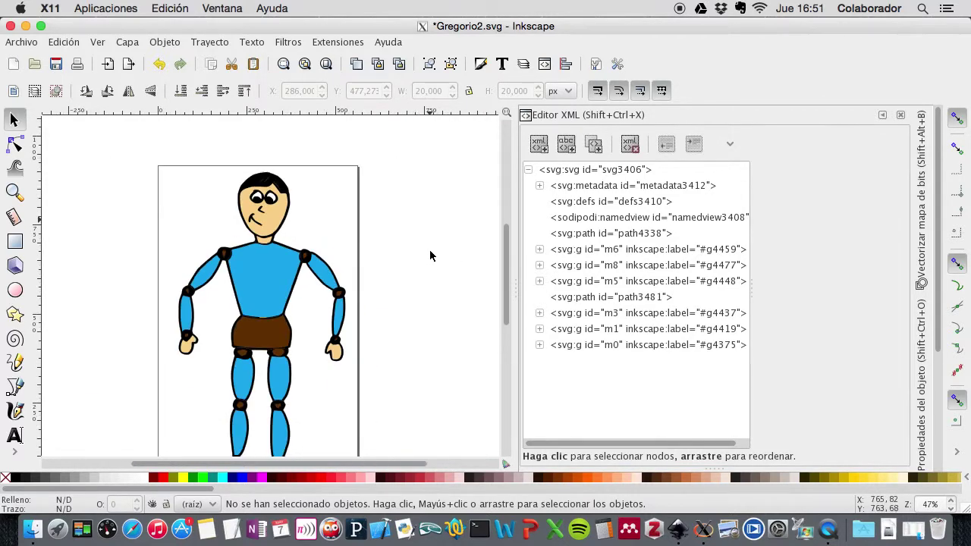
scroll(430, 256, "down", 1)
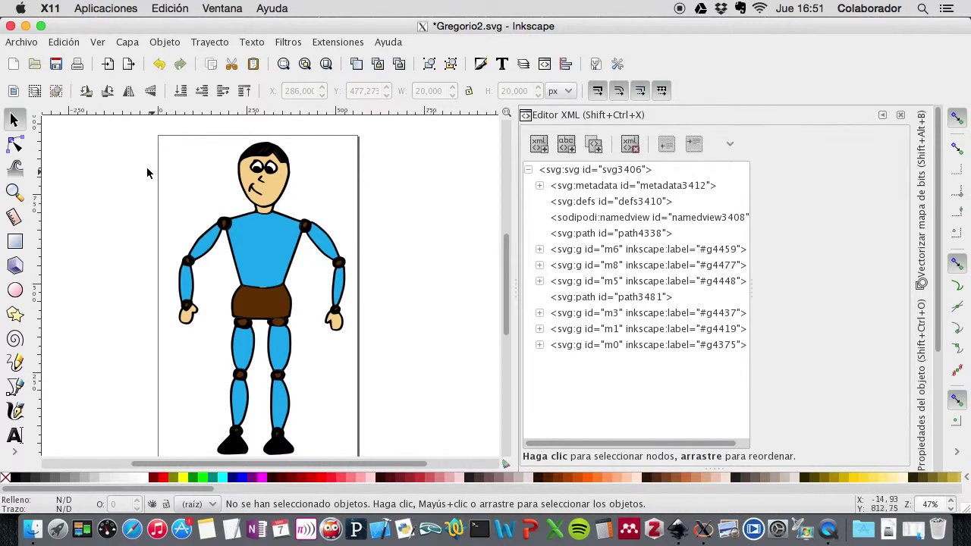
left_click_drag(151, 133, 387, 447)
left_click_drag(379, 416, 384, 405)
scroll(384, 405, "up", 3)
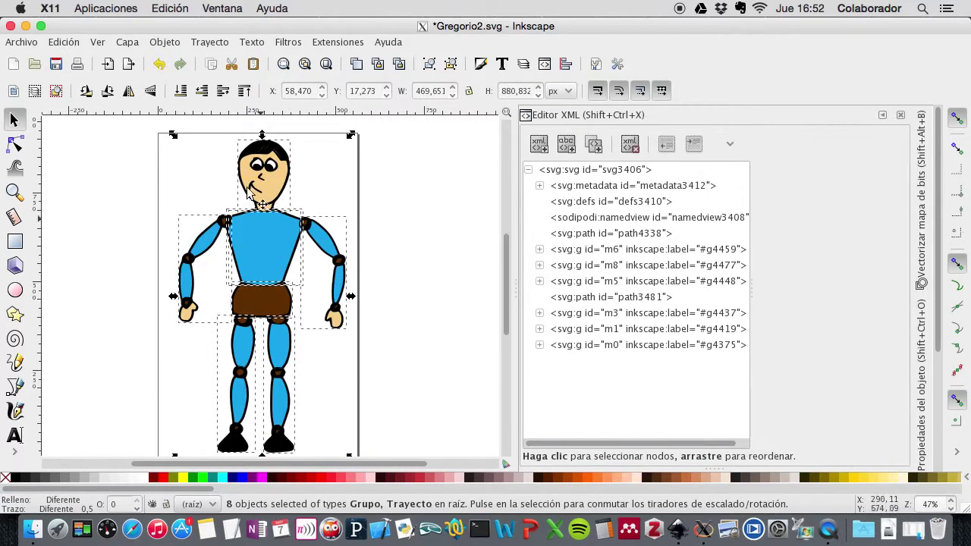
left_click(170, 43)
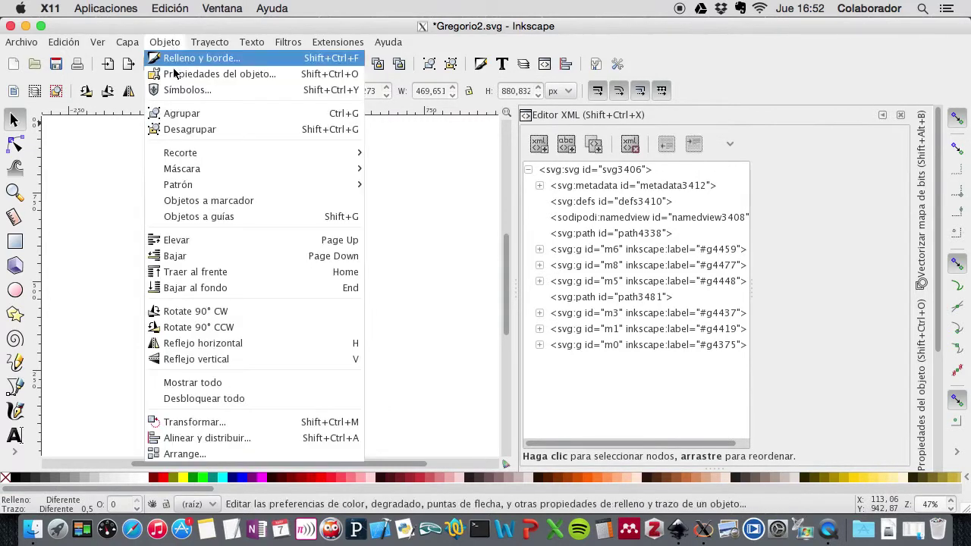
left_click(182, 113)
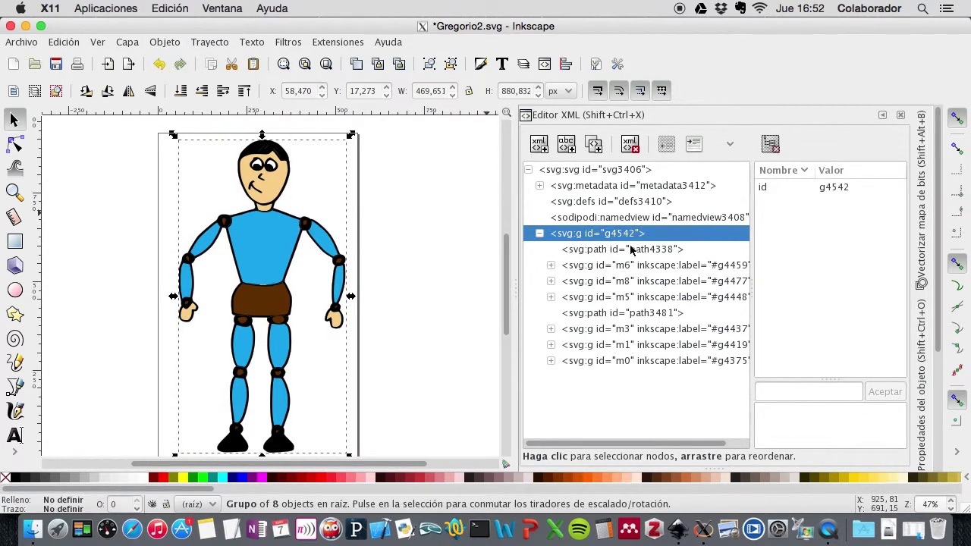
Step: Set the id attribute of the whole-character group to puppet
left_click(807, 192)
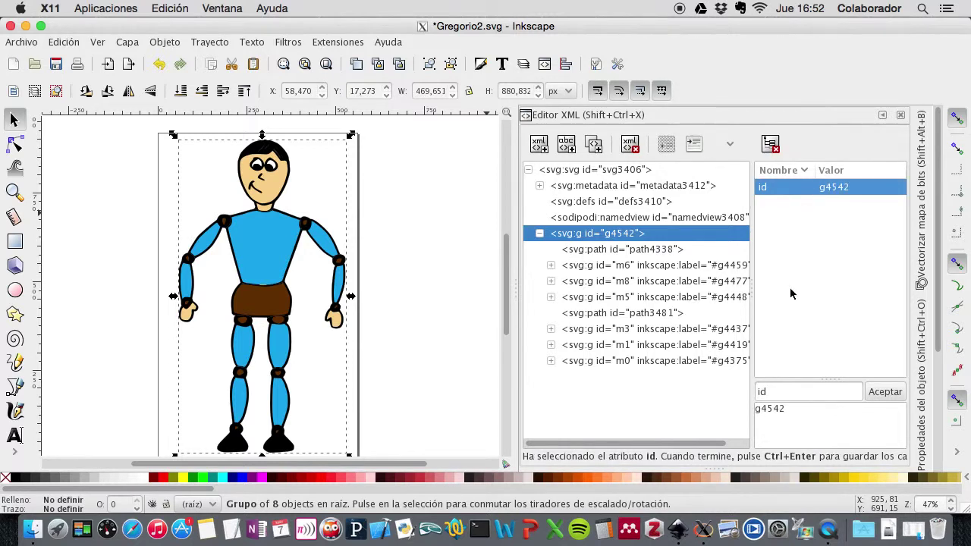
left_click_drag(804, 409, 731, 408)
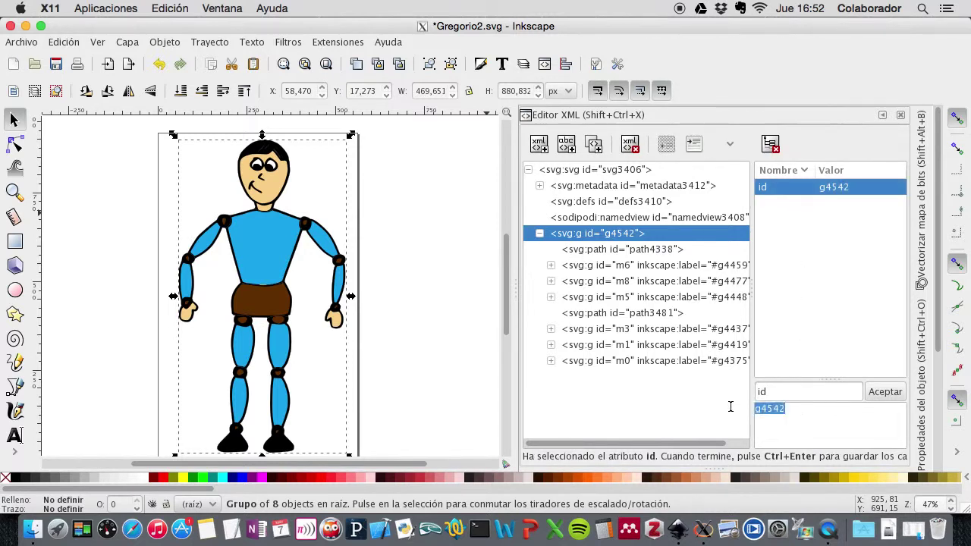
type("puppe")
left_click(890, 393)
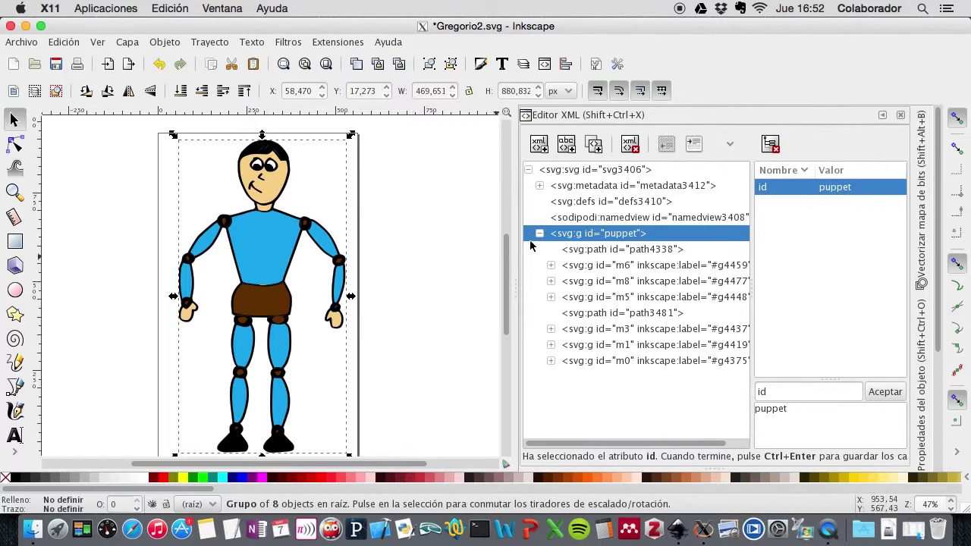
Step: Examine the groups nested inside puppet by selecting m6, m5, m3, m1 and m0 in the XML tree
left_click(602, 265)
left_click(597, 297)
left_click(591, 331)
left_click(591, 346)
left_click(590, 360)
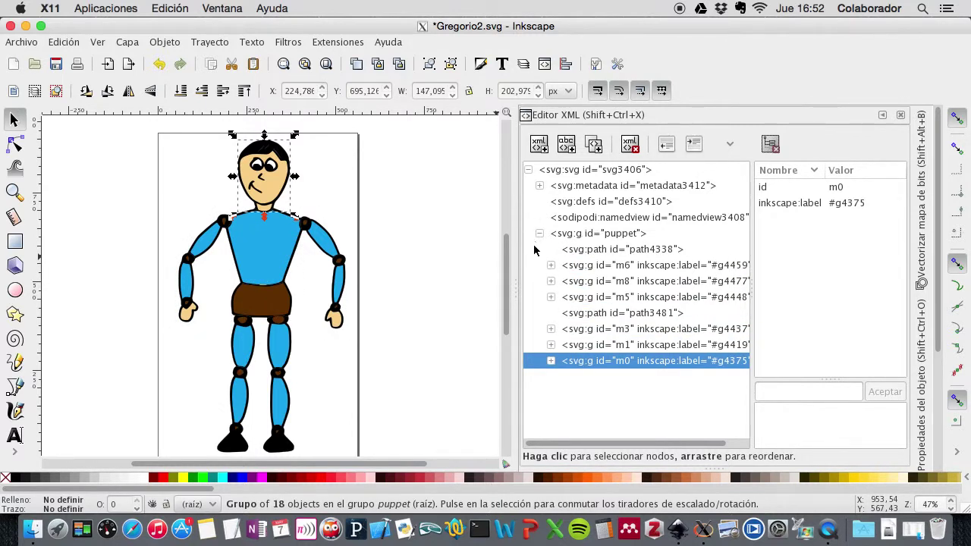
Step: Check path4338, m6, m5 and path3481 inside the puppet group in the XML tree, ending with puppet collapsed and nothing selected
left_click(436, 224)
left_click(539, 234)
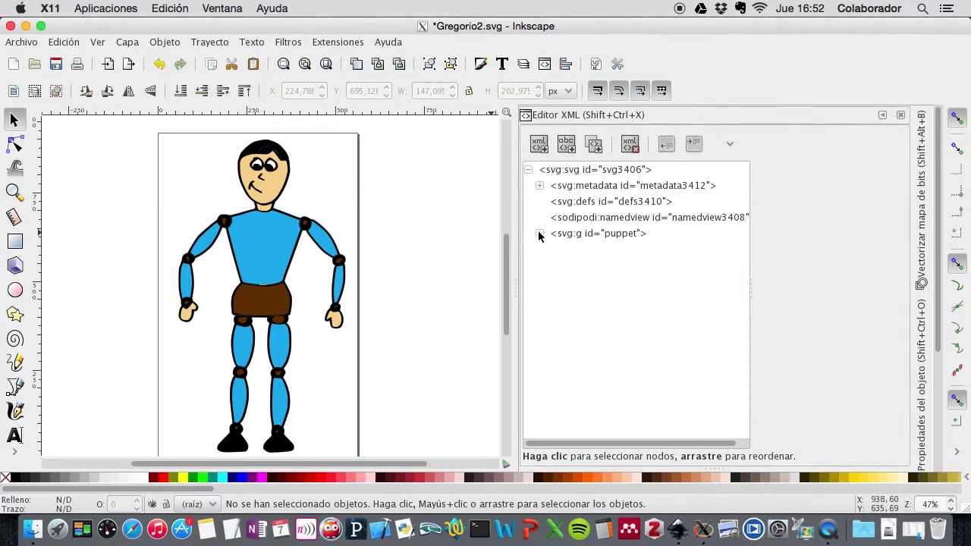
left_click(539, 234)
left_click(581, 250)
left_click(576, 267)
left_click(583, 299)
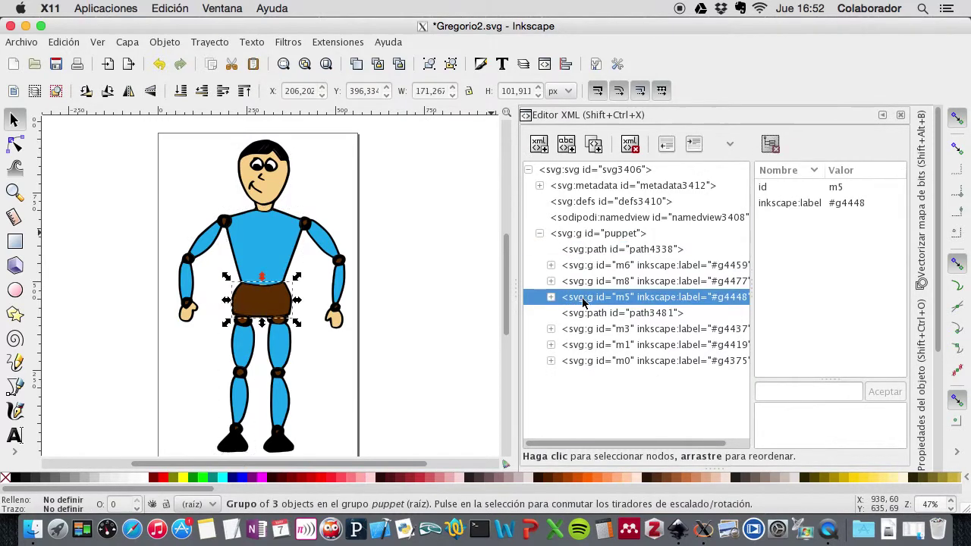
left_click(588, 315)
left_click(562, 236)
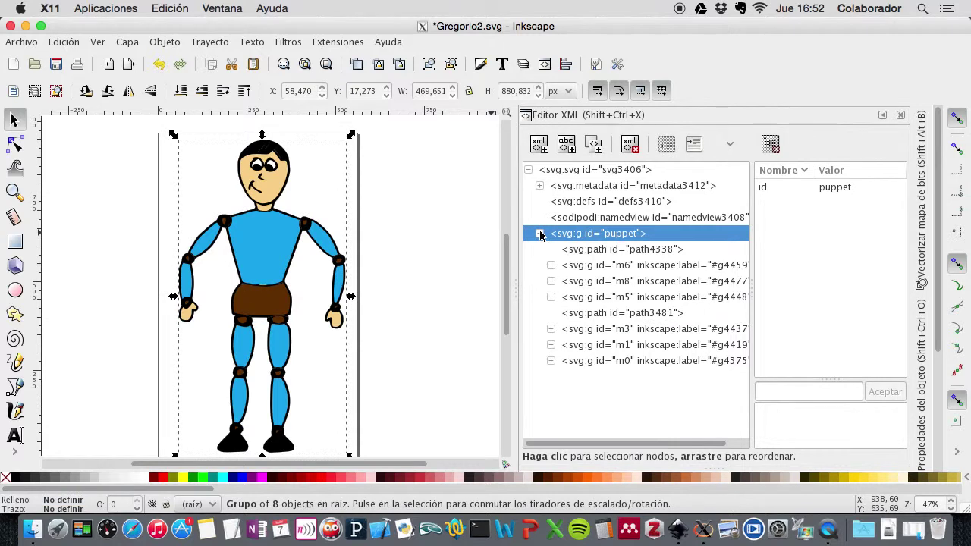
left_click(539, 233)
left_click(419, 209)
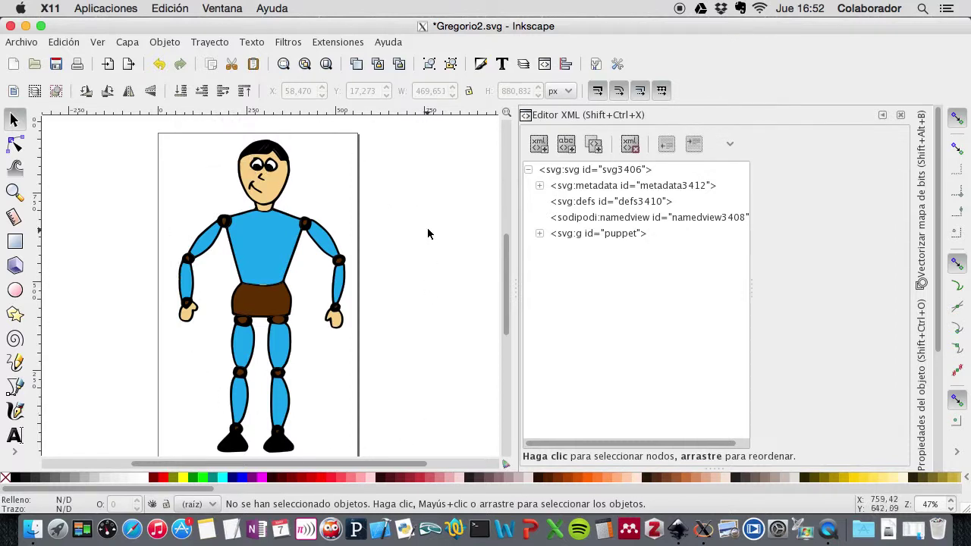
Step: Save a copy of the drawing as Gregorio3.svg in the Gregorio folder, keeping the Inkscape SVG format
left_click(24, 44)
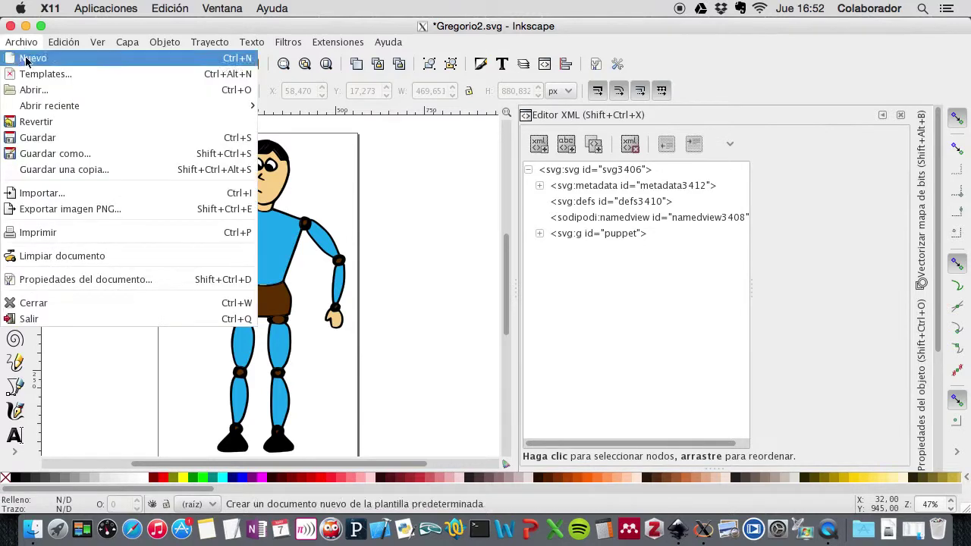
left_click(54, 157)
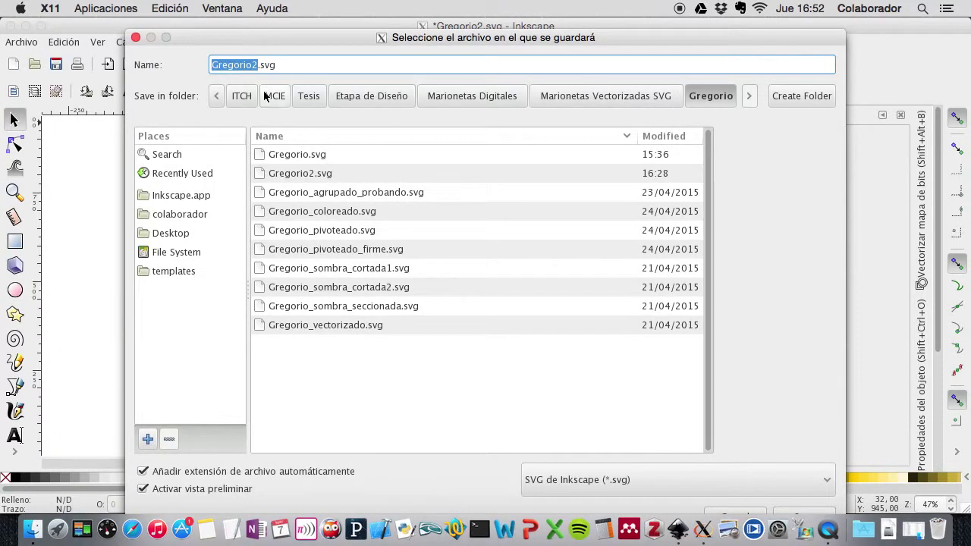
left_click(258, 64)
key("BackSpace")
type("3")
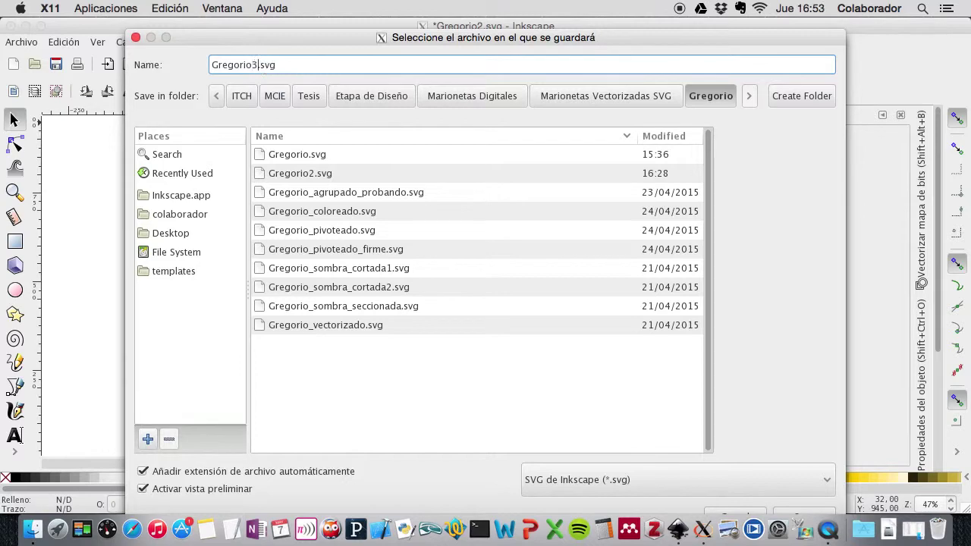
left_click_drag(577, 46, 551, 6)
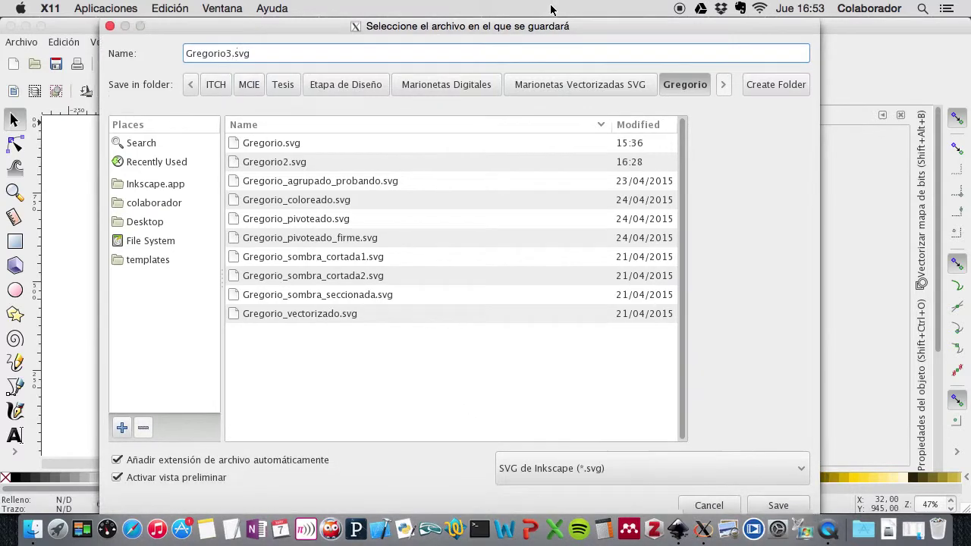
left_click(775, 506)
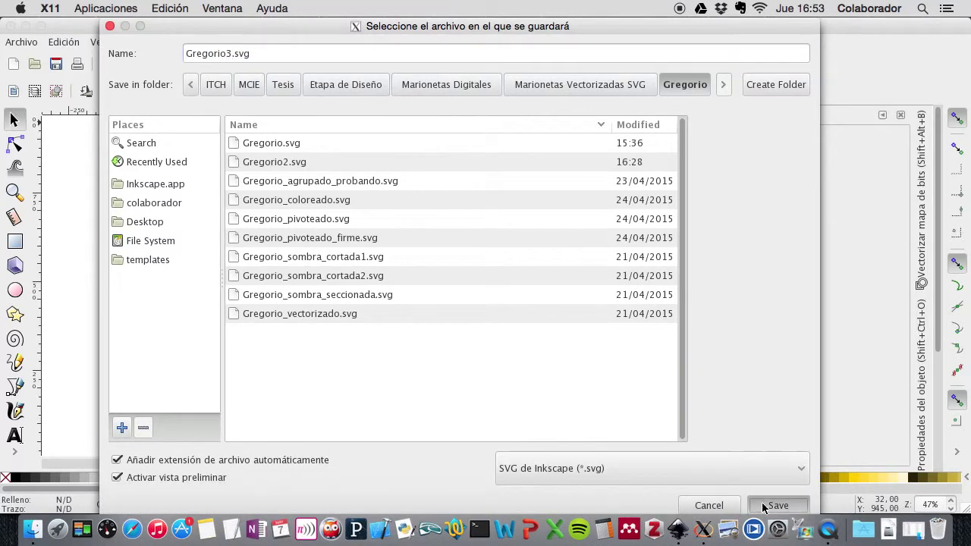